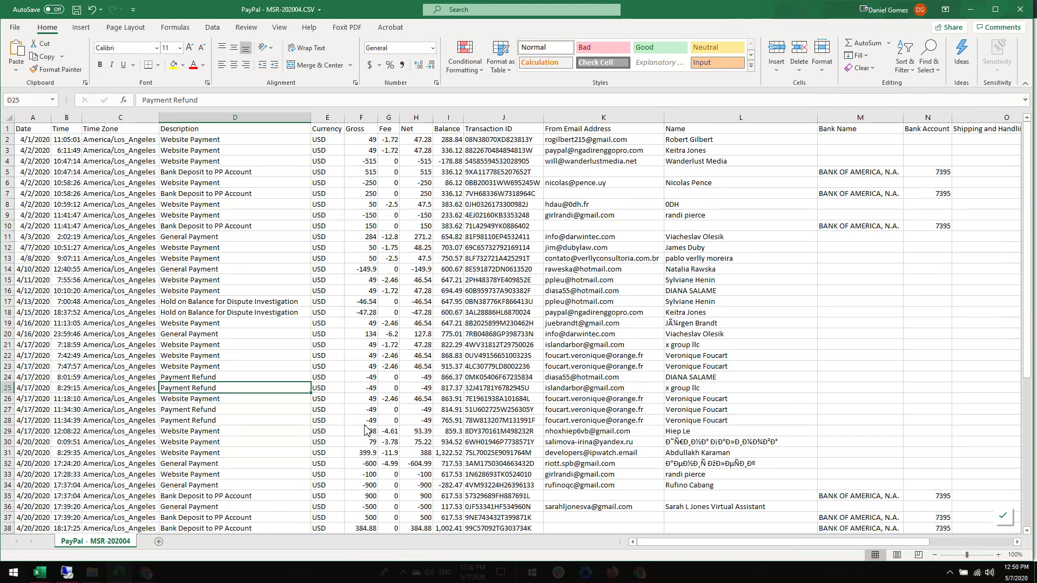
Review the Currency column, selecting the run of USD entries and then the EUR entries.
click(213, 411)
scroll(216, 413, down, 14)
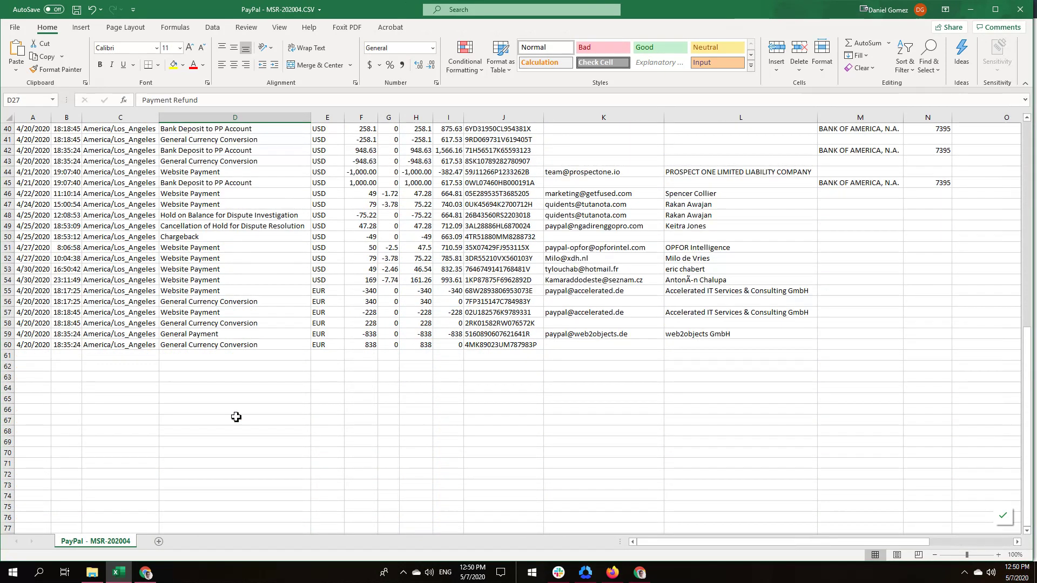
scroll(270, 422, up, 5)
drag(327, 323, 327, 399)
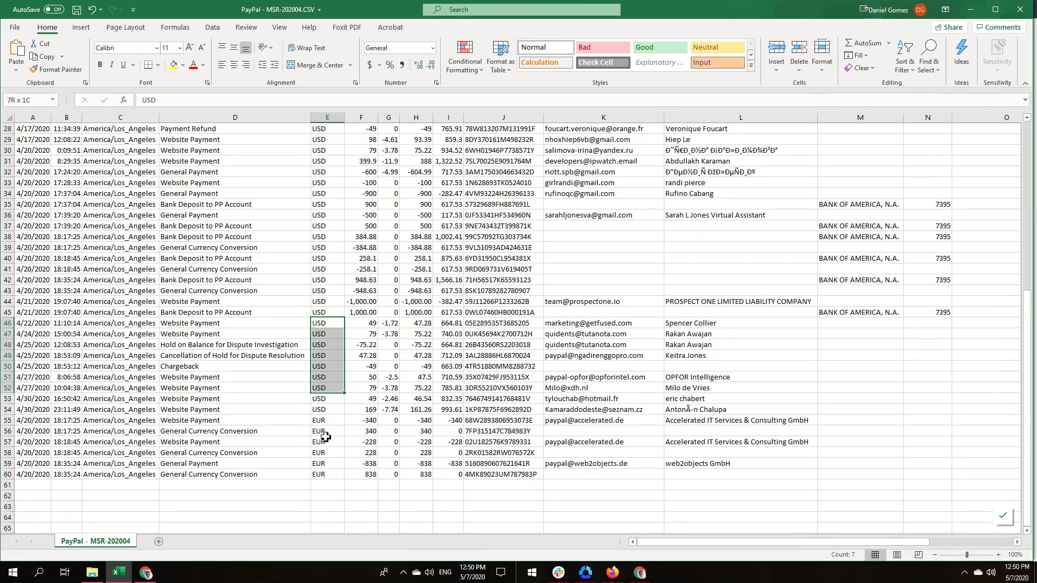
click(327, 421)
drag(319, 452, 319, 473)
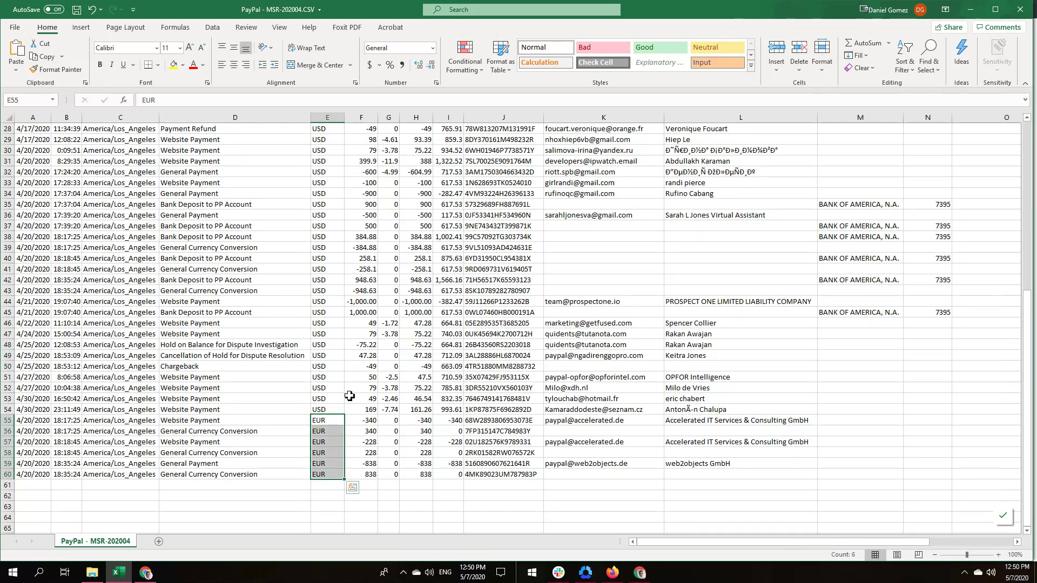
scroll(273, 405, up, 6)
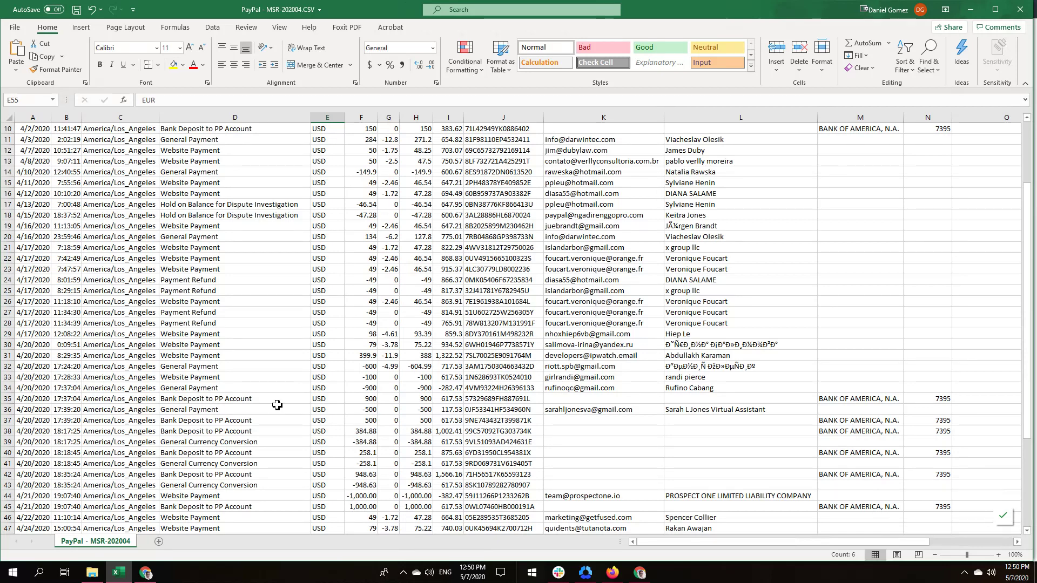
scroll(277, 405, up, 3)
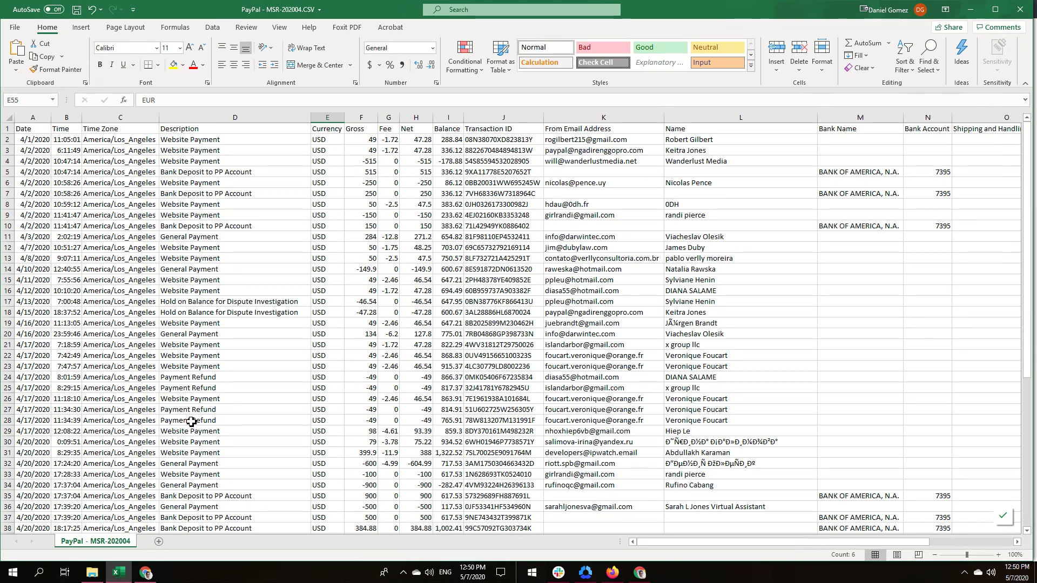
Add Sheet1 with headings Date, Description, Amount in A1:C1 and autofit the Description column.
click(159, 541)
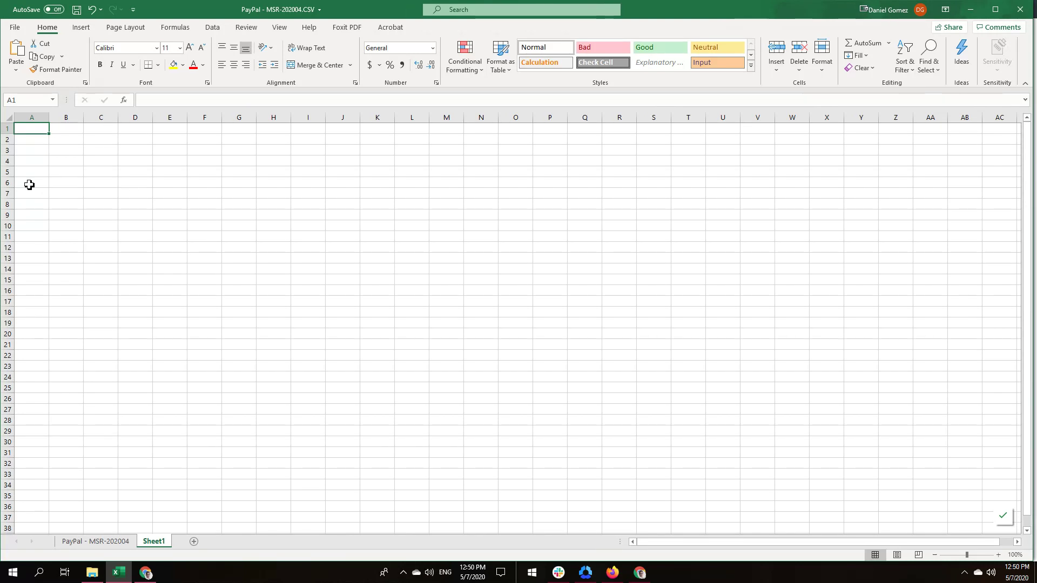
text(Dat)
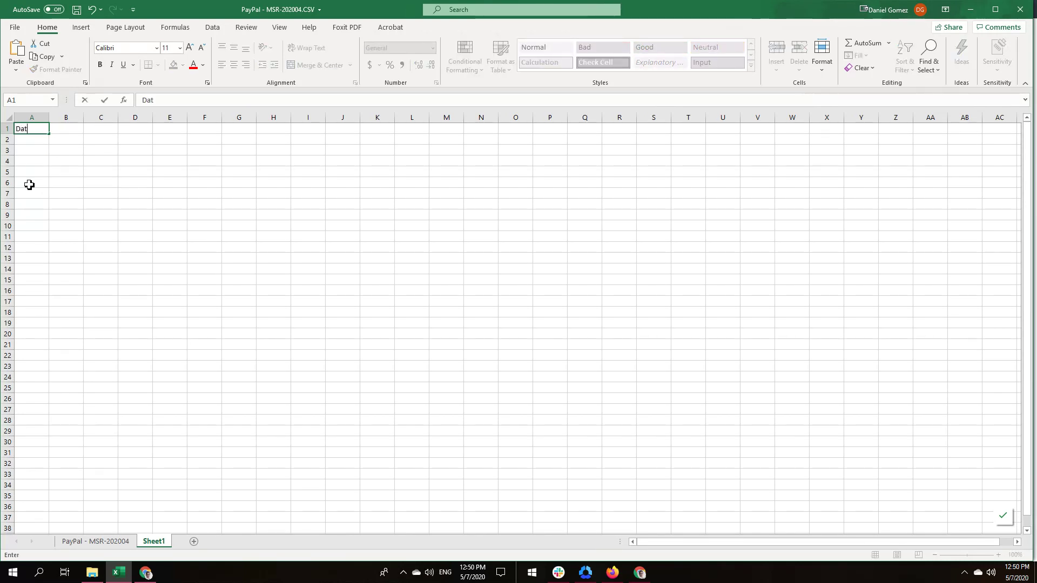
text(e)
key(Tab)
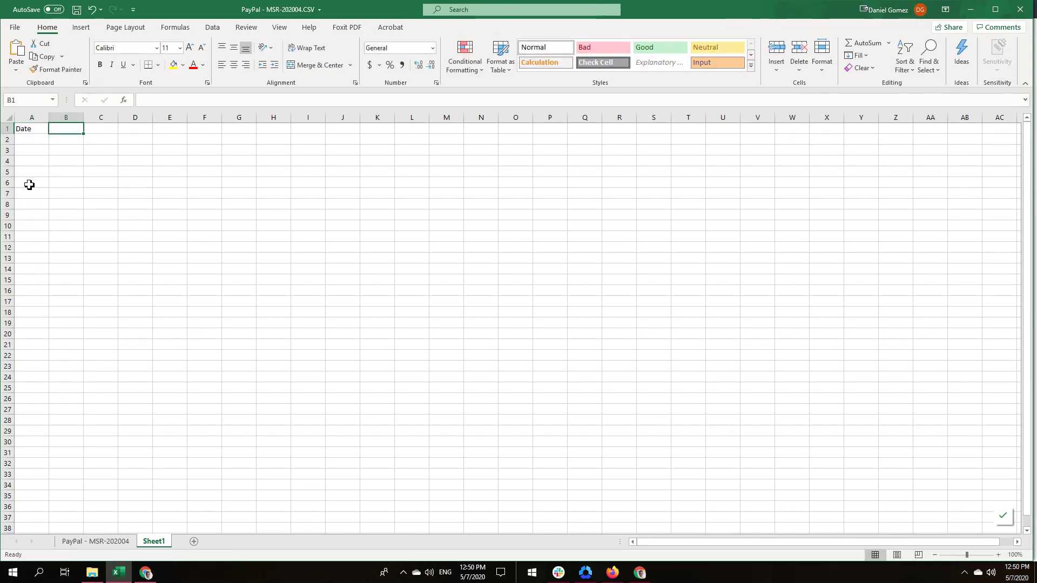
text(Descrip)
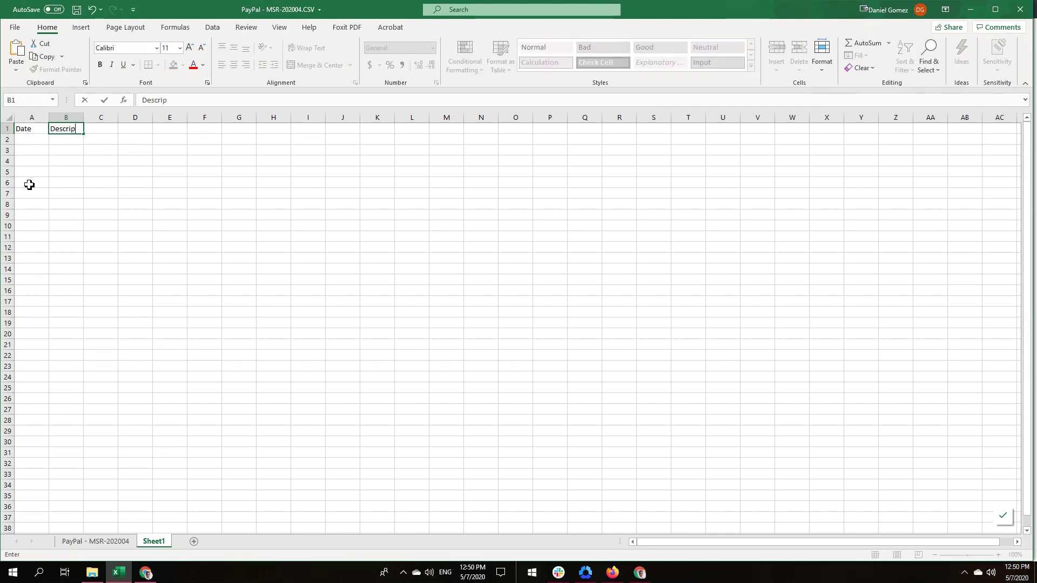
text(tion)
key(Tab)
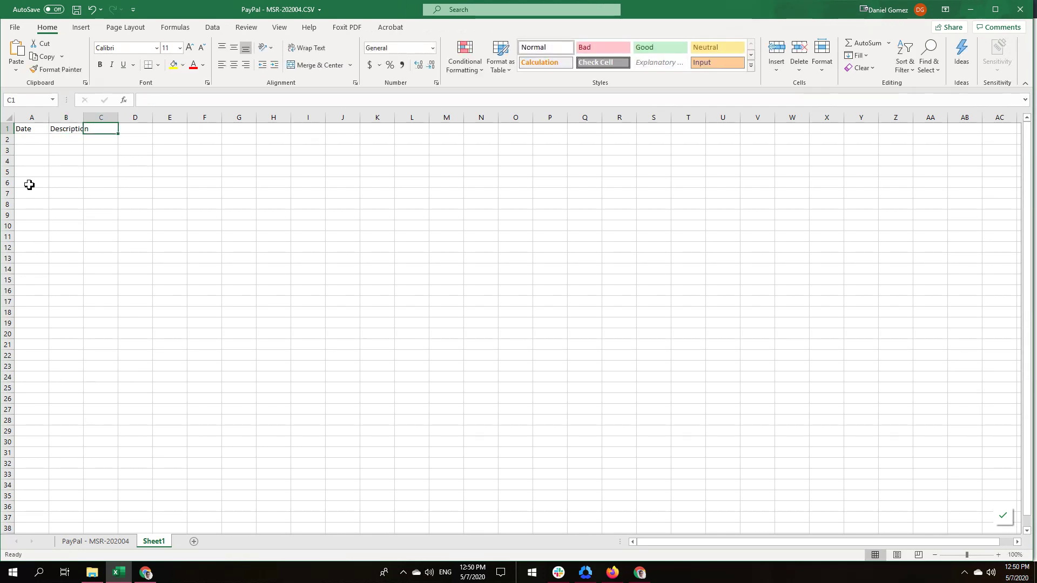
text(AMoun)
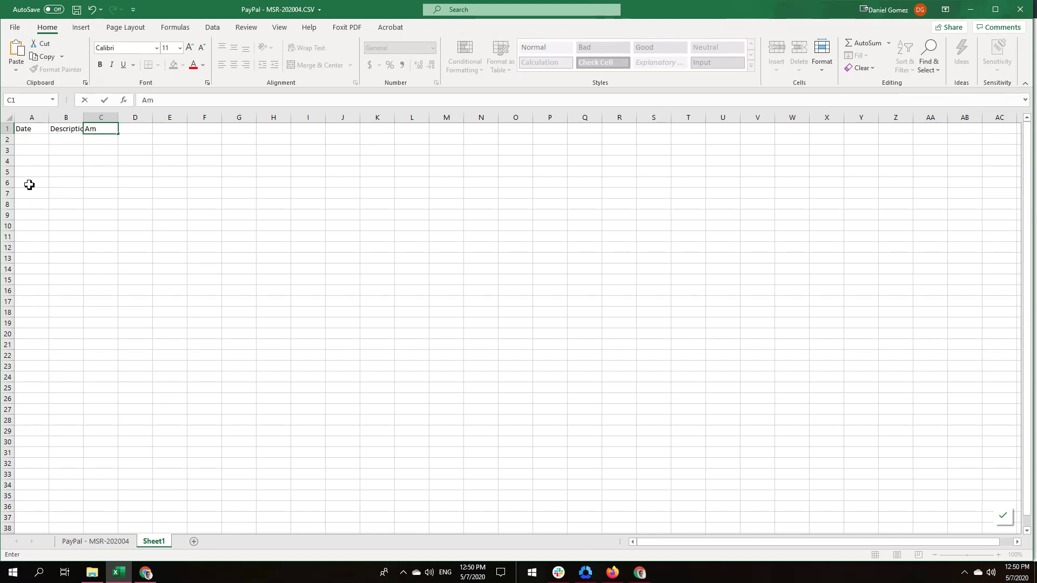
text(ount)
key(Tab)
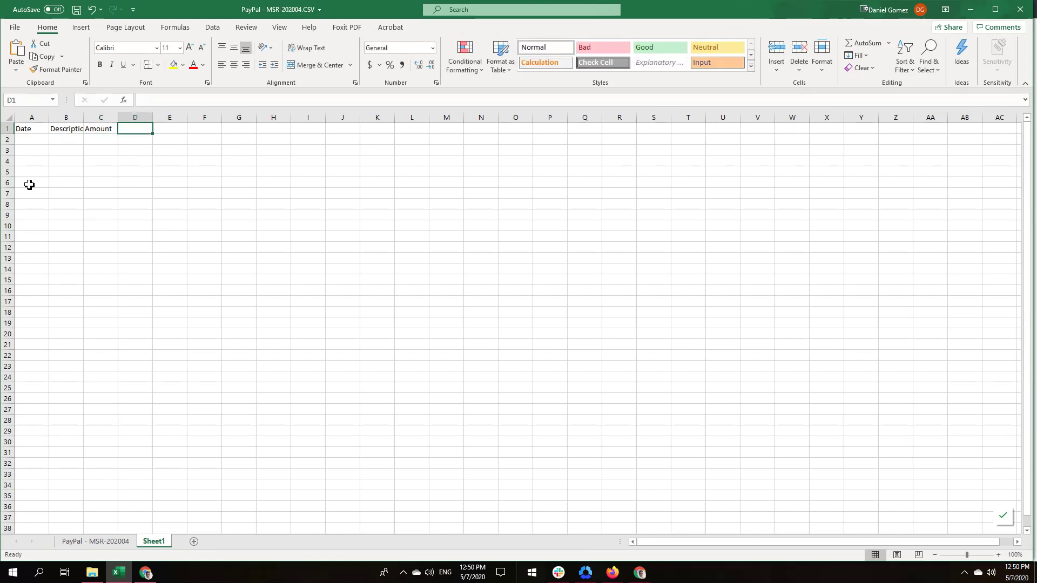
double_click(83, 114)
click(32, 141)
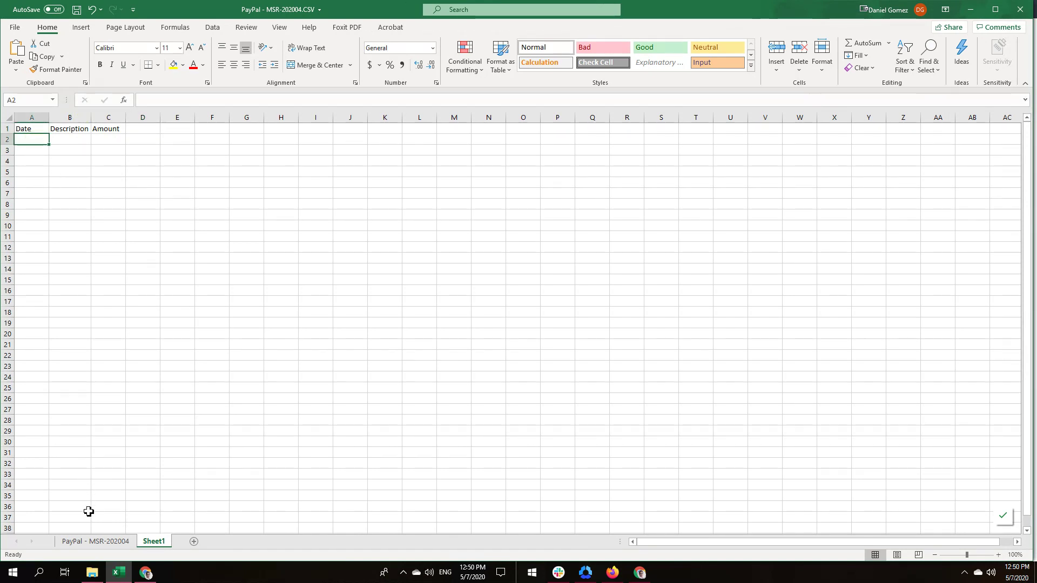
Return to the PayPal sheet and select a cell in the Currency column.
click(97, 542)
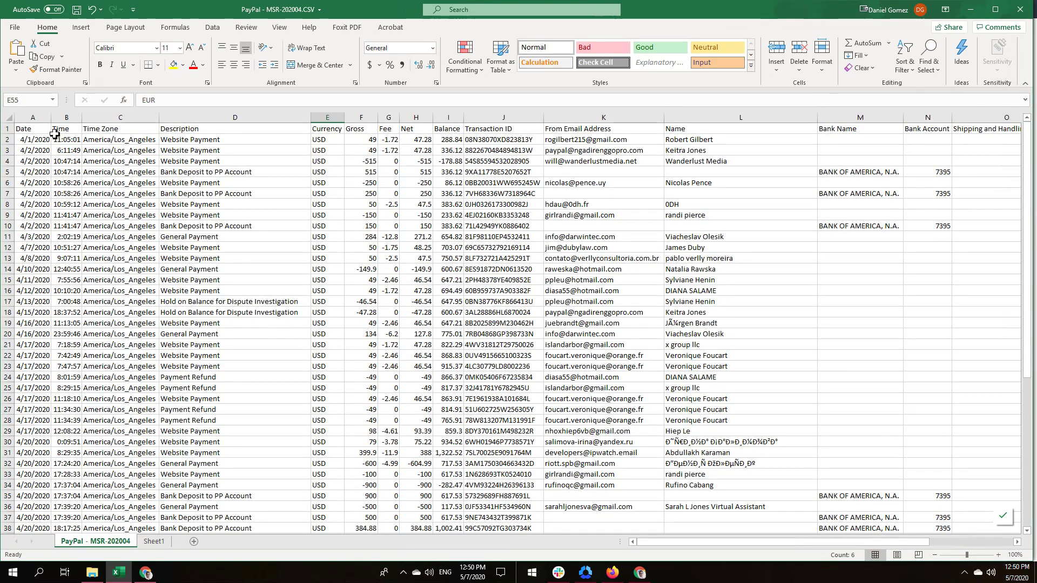
click(36, 142)
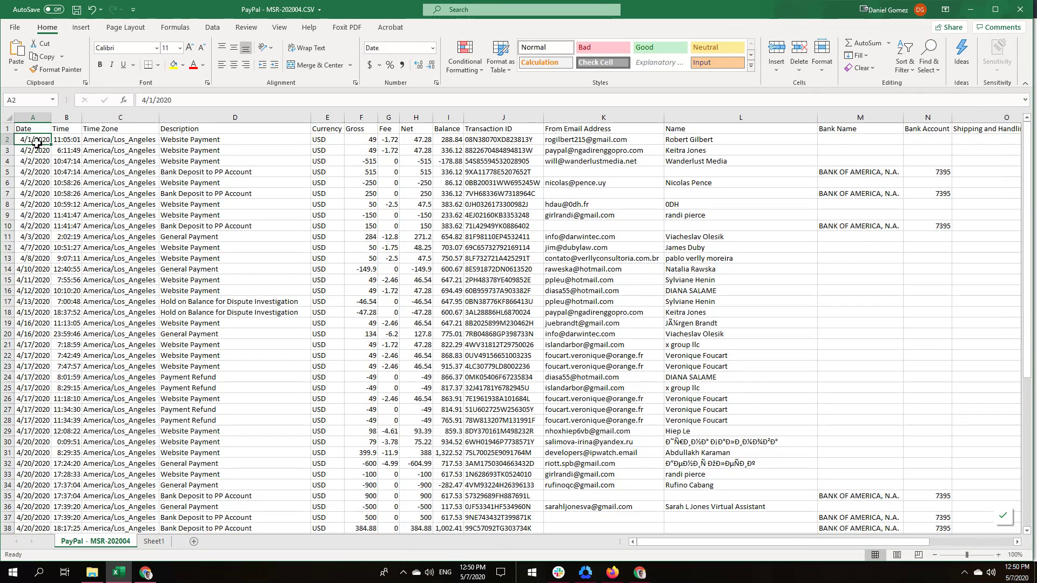
click(222, 238)
click(326, 169)
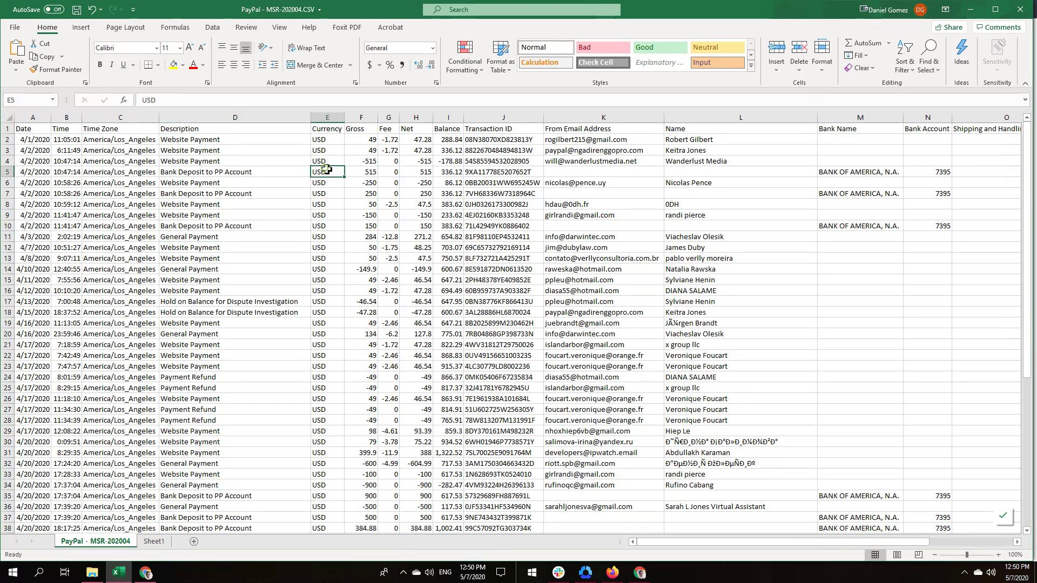
scroll(339, 215, down, 11)
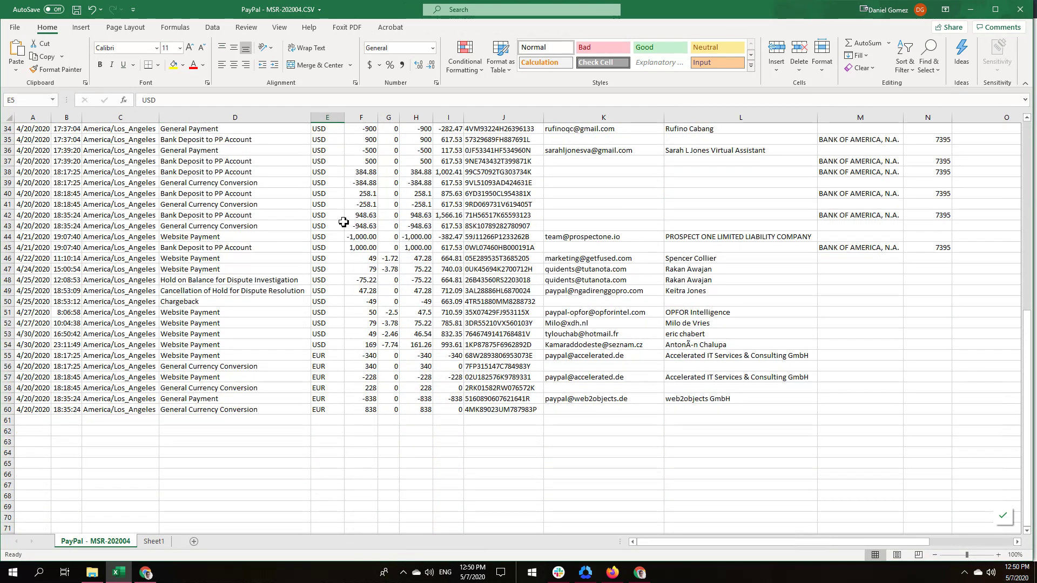
scroll(347, 274, up, 10)
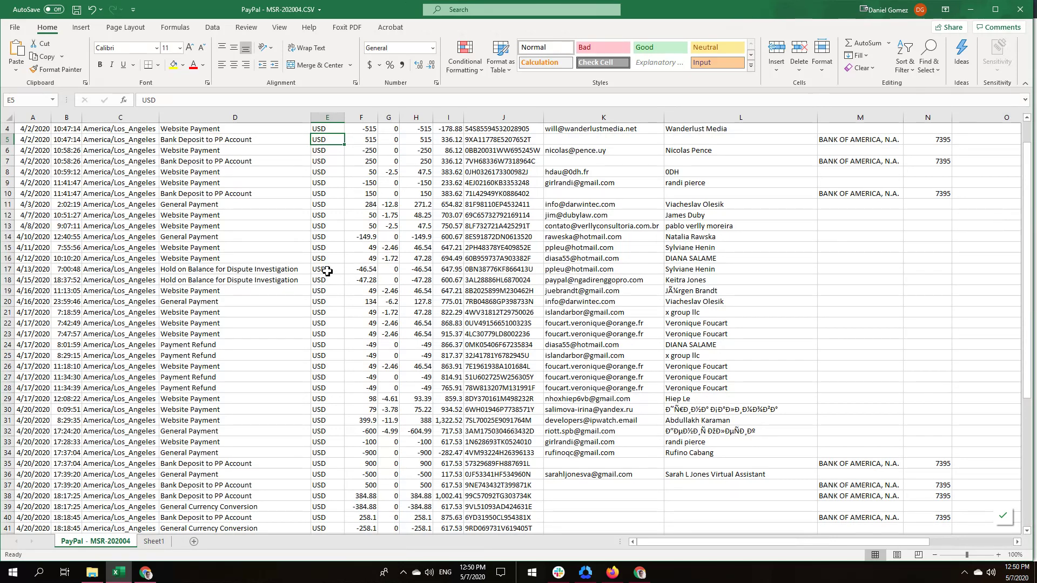
scroll(327, 271, up, 1)
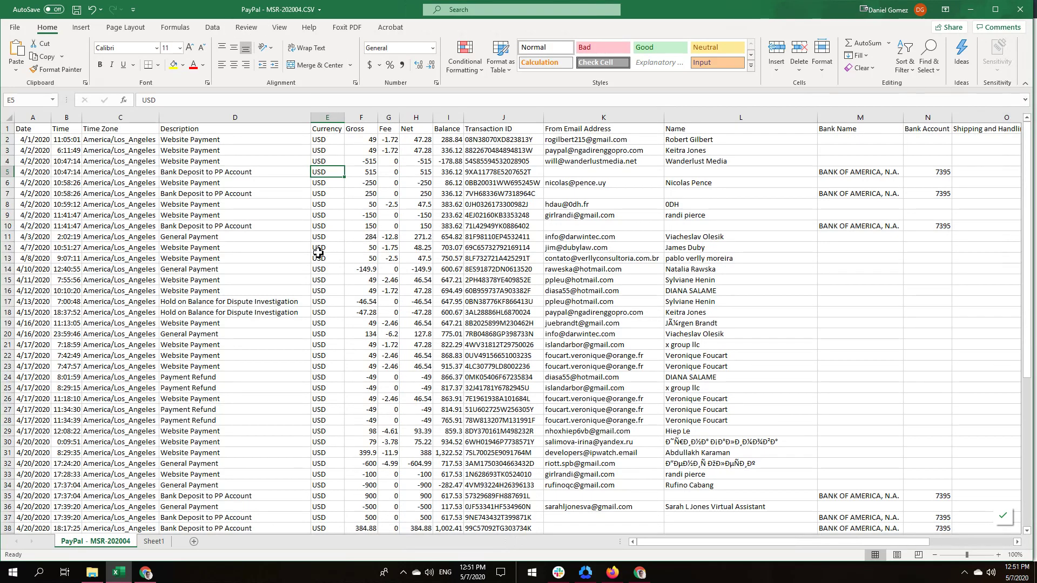
Turn on Data Filter and uncheck EUR in the Currency filter, leaving only USD rows.
click(211, 27)
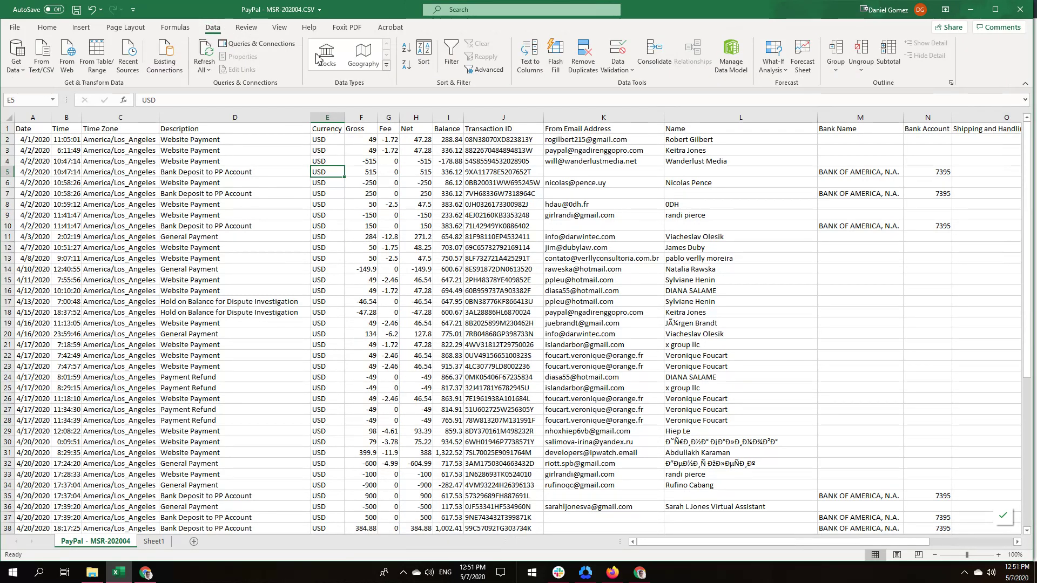
click(451, 54)
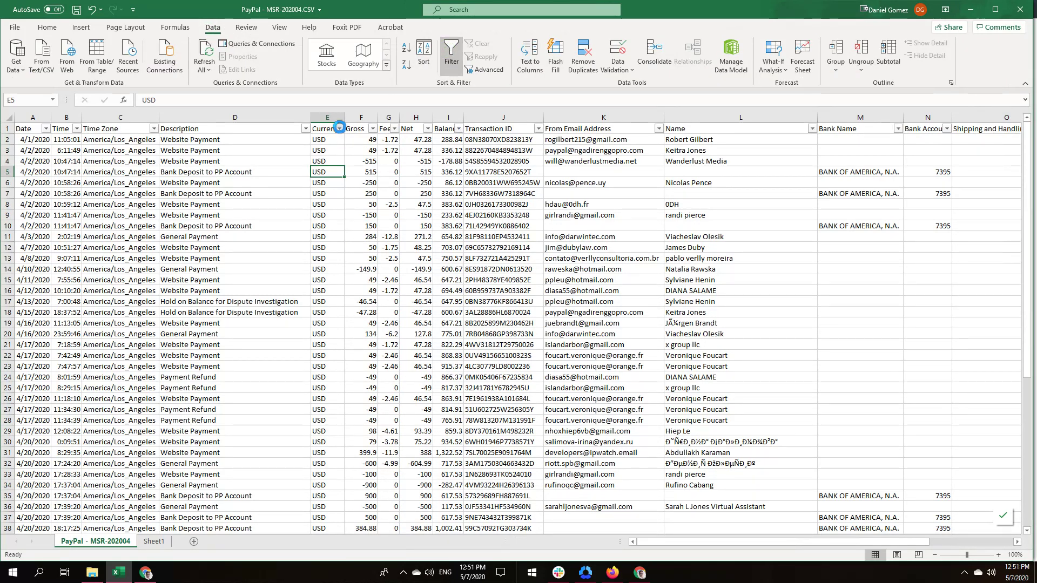
click(339, 127)
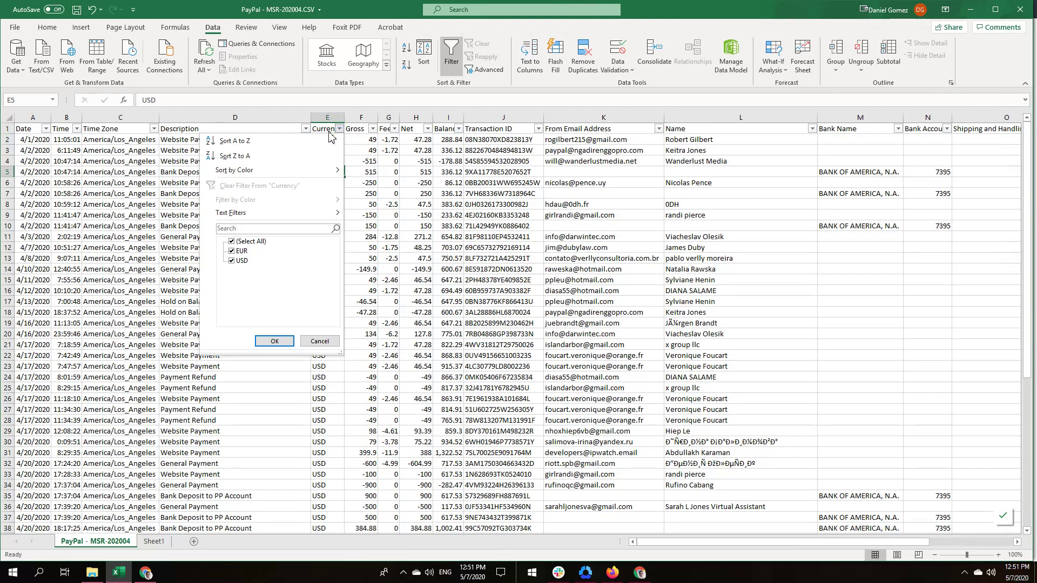
click(236, 252)
click(270, 341)
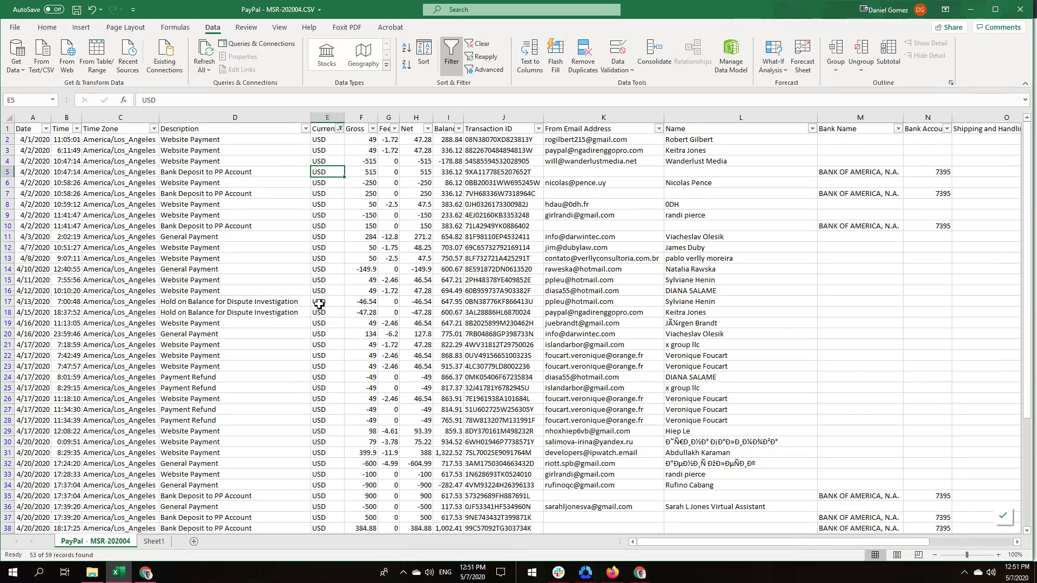
click(36, 140)
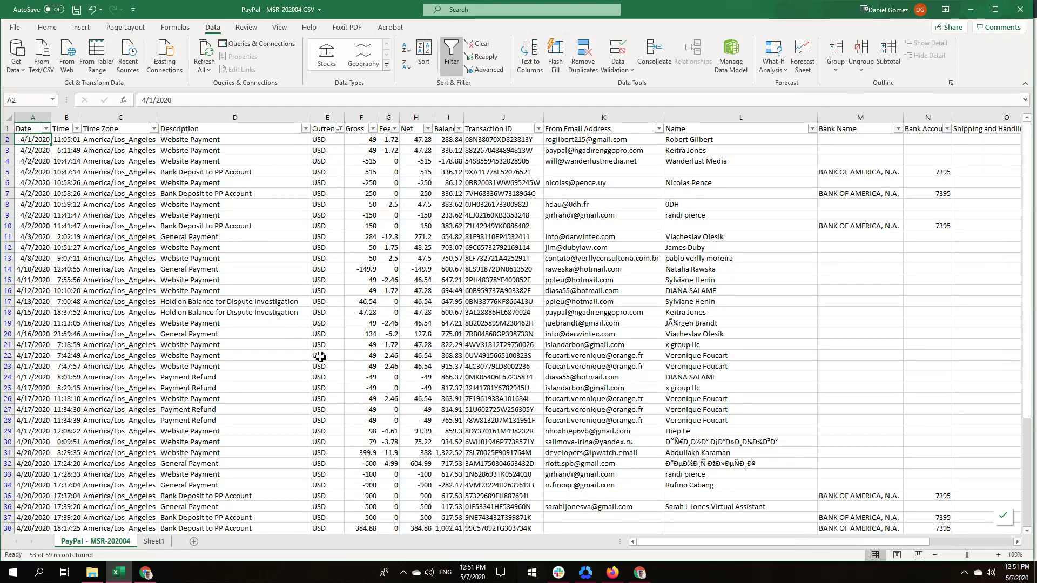
scroll(320, 357, down, 10)
Copy the filtered dates into Sheet1 under Date, autofit Date and widen Description.
scroll(331, 363, up, 10)
key(ctrl+shift+Down)
key(ctrl+c)
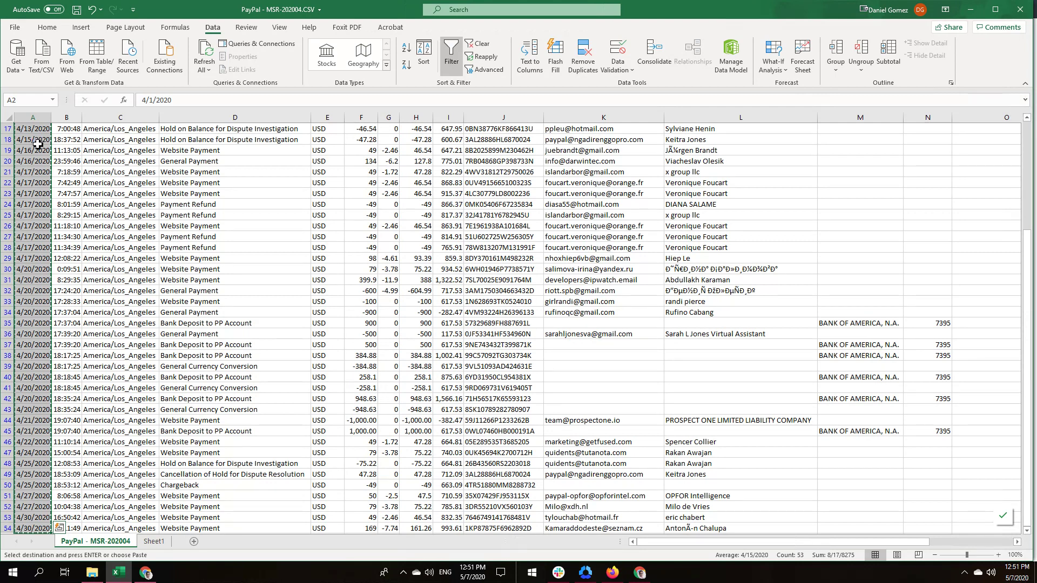
click(154, 542)
key(ctrl+v)
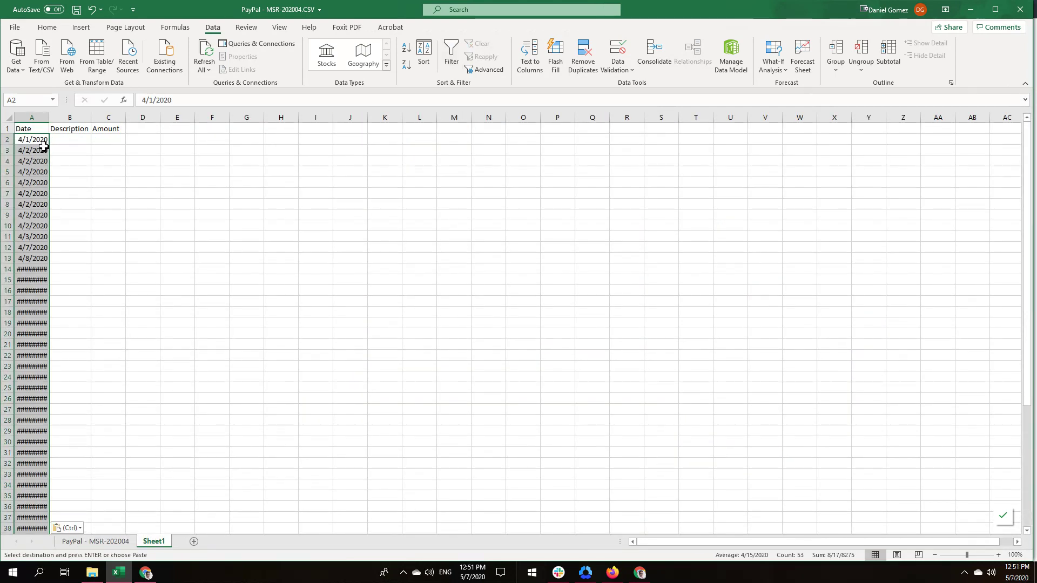
double_click(49, 116)
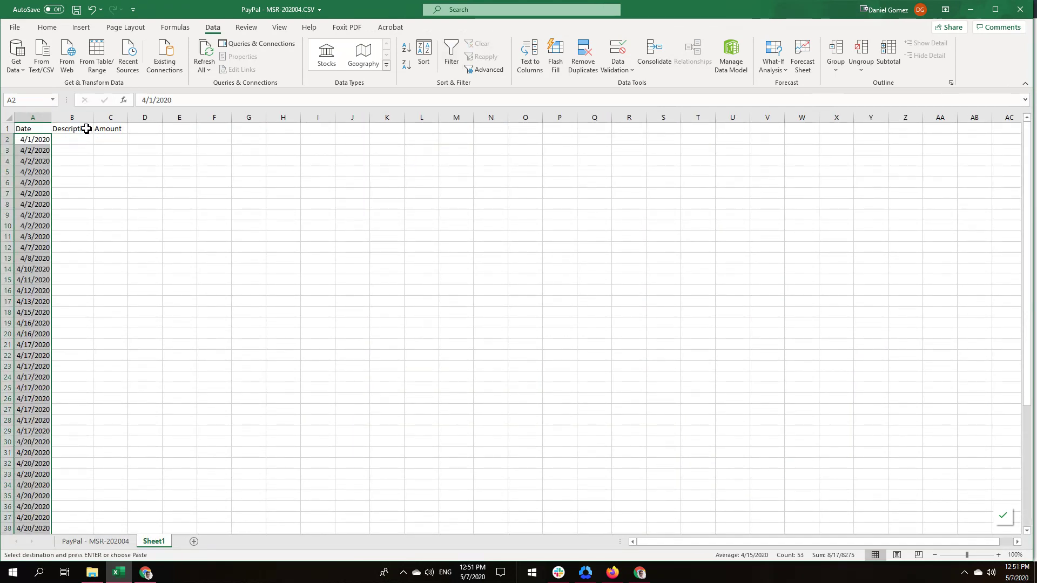
drag(93, 117, 110, 116)
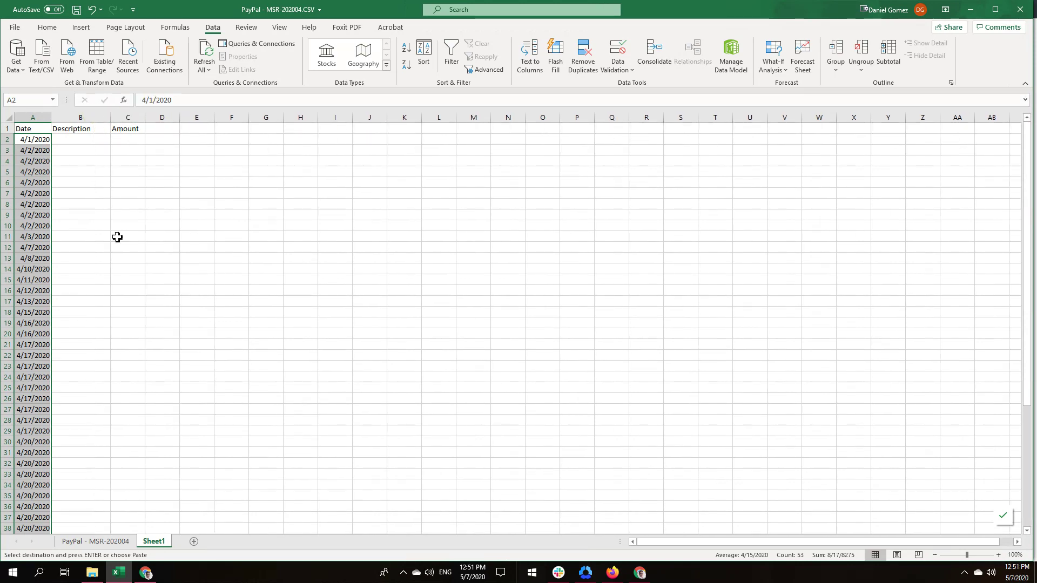
Copy the PayPal descriptions into Sheet1 starting at F2 and autofit column F.
click(99, 541)
scroll(408, 325, up, 5)
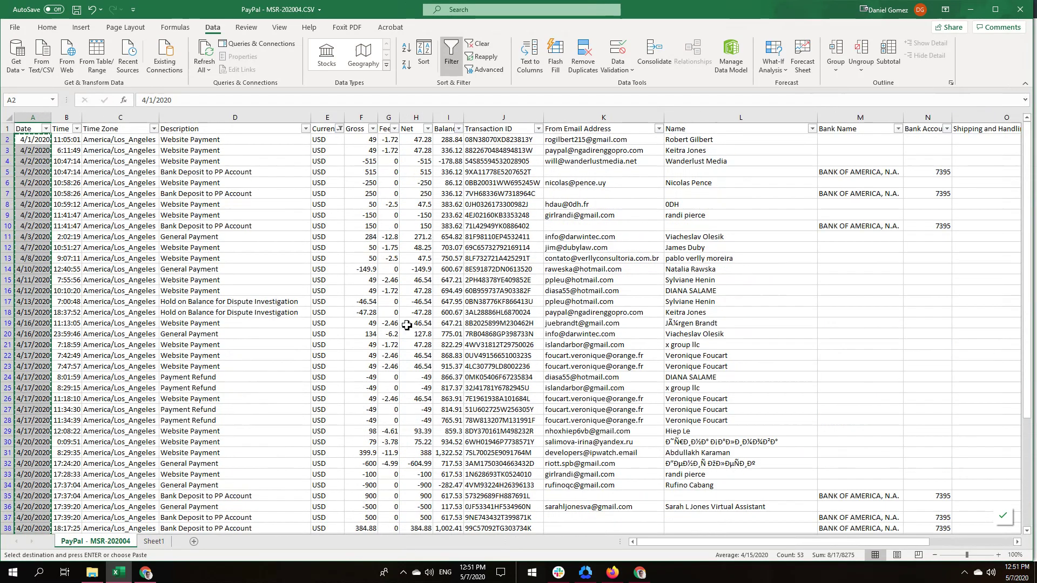
click(207, 141)
key(ctrl+shift+Down)
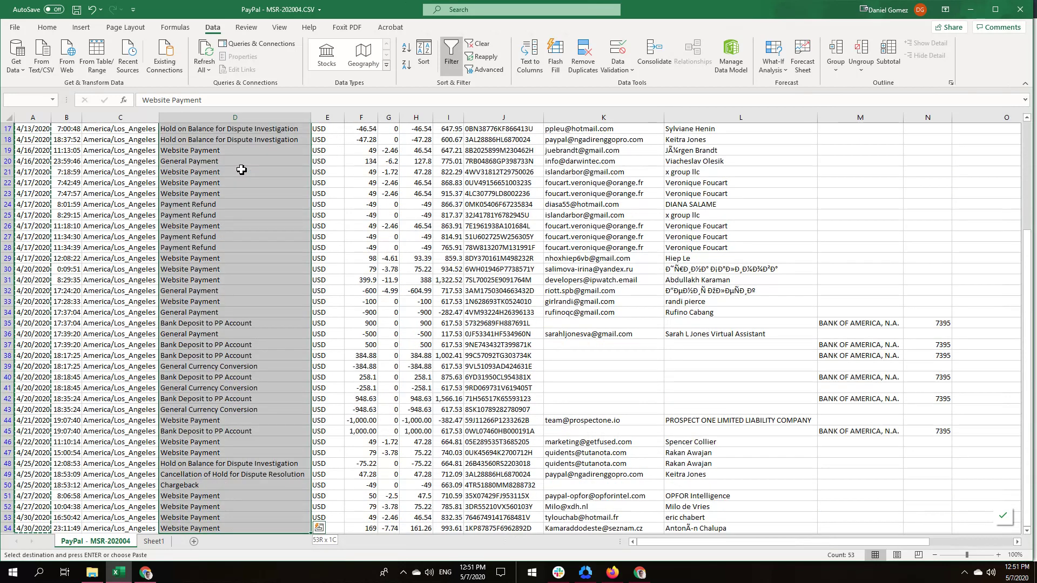
key(ctrl+c)
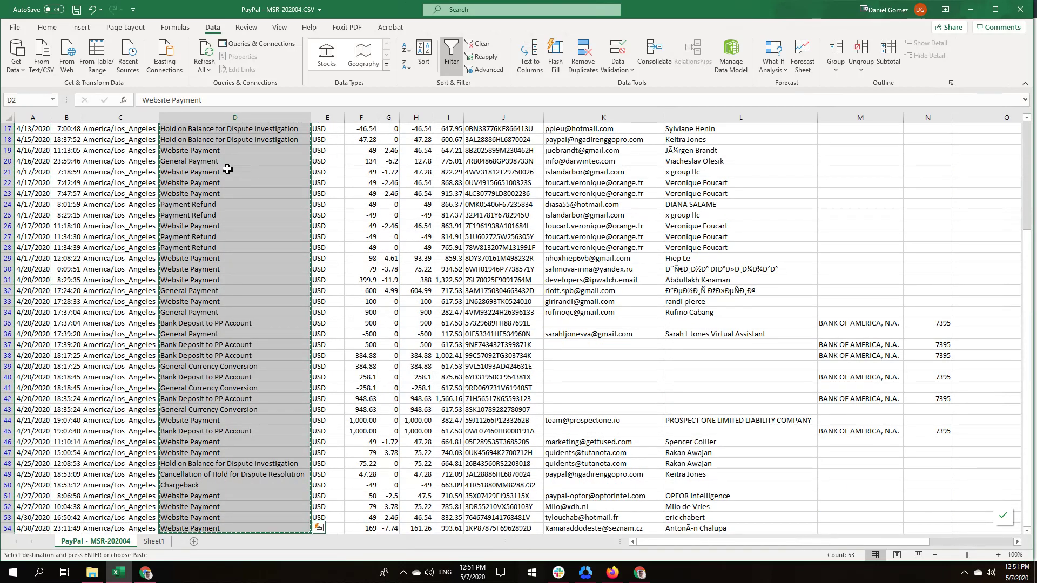
click(153, 541)
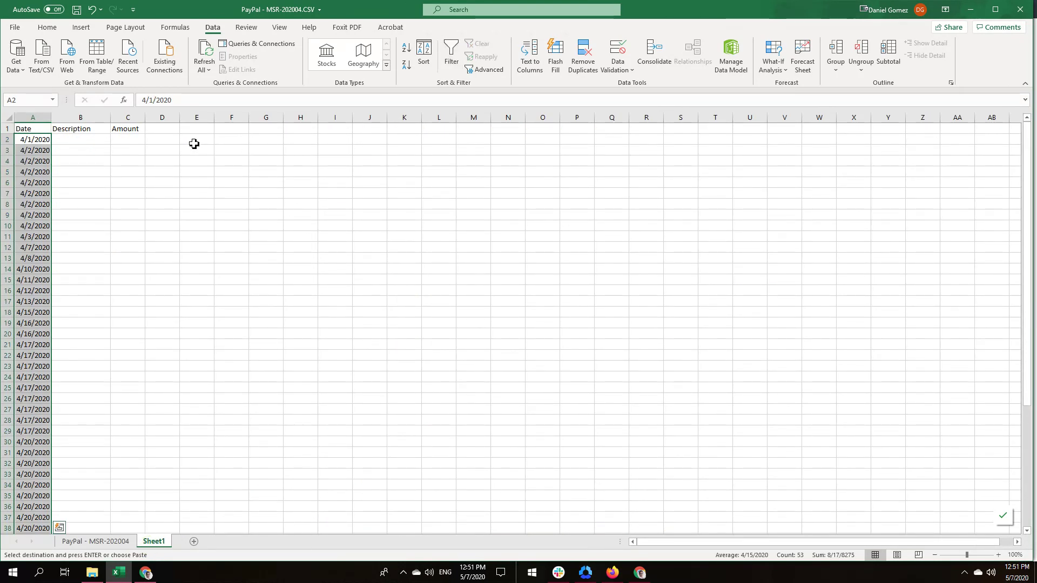
click(233, 142)
key(ctrl+v)
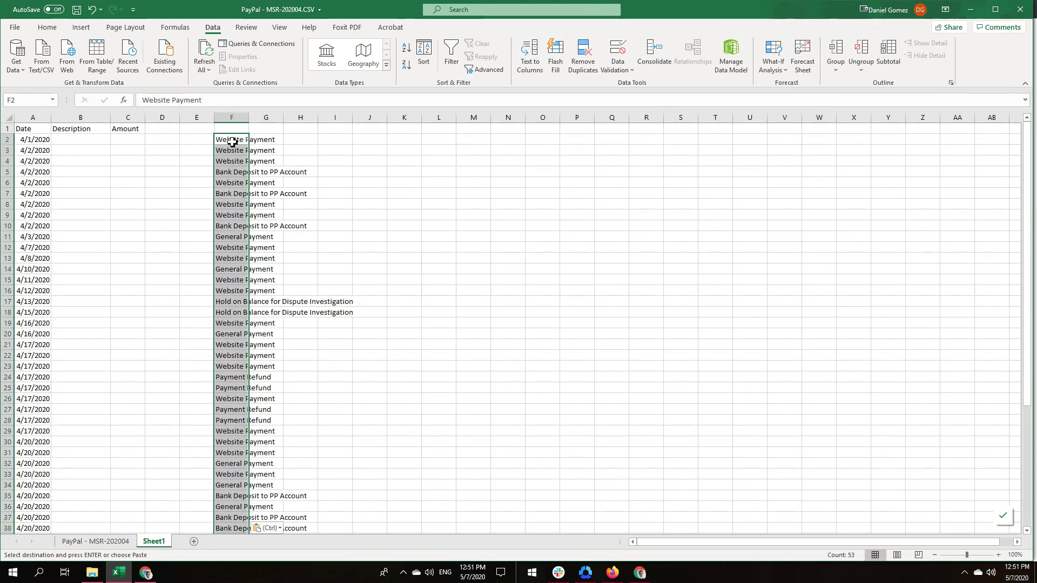
double_click(250, 117)
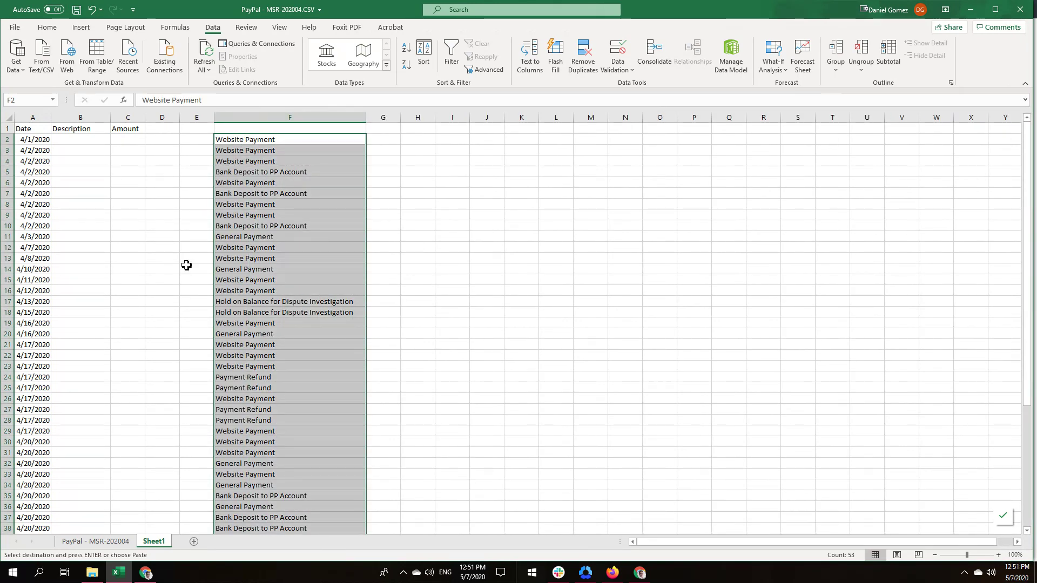
click(105, 541)
scroll(378, 410, up, 6)
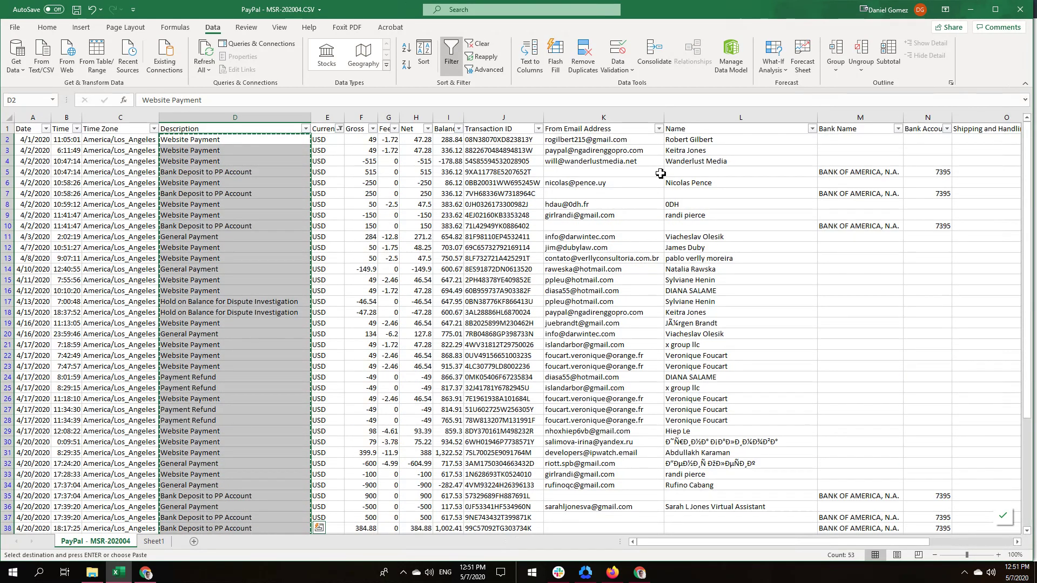
Copy the payer names L2:L54 into Sheet1 column G from G2 and autofit it.
click(696, 141)
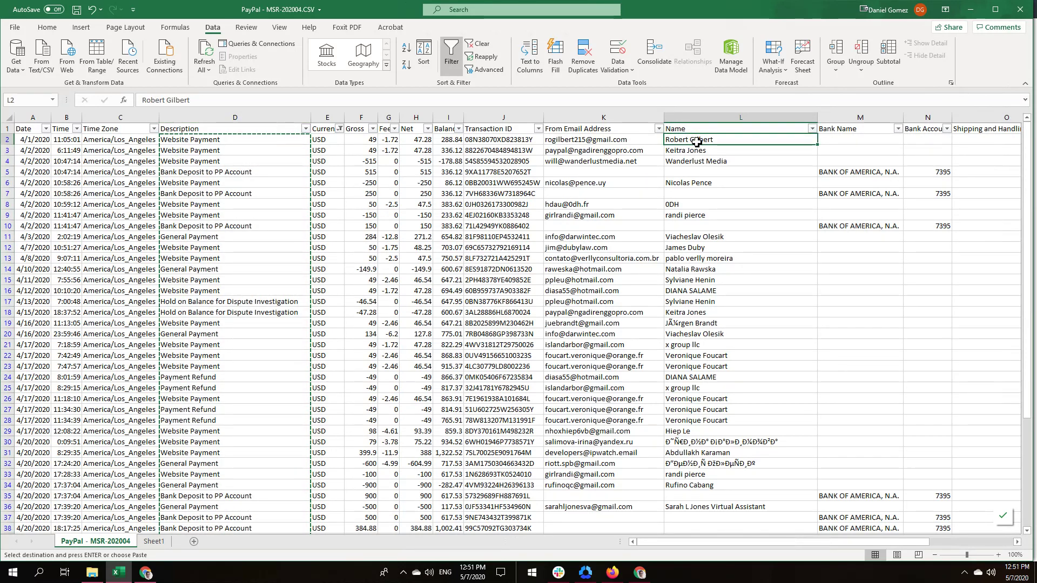
key(ctrl+shift+Down)
key(ctrl+shift+Down)
key(ctrl+shift+Down)
key(ctrl+shift+Down)
key(ctrl+shift+Down)
key(ctrl+shift+Down)
key(ctrl+shift+Down)
key(ctrl+shift+Down)
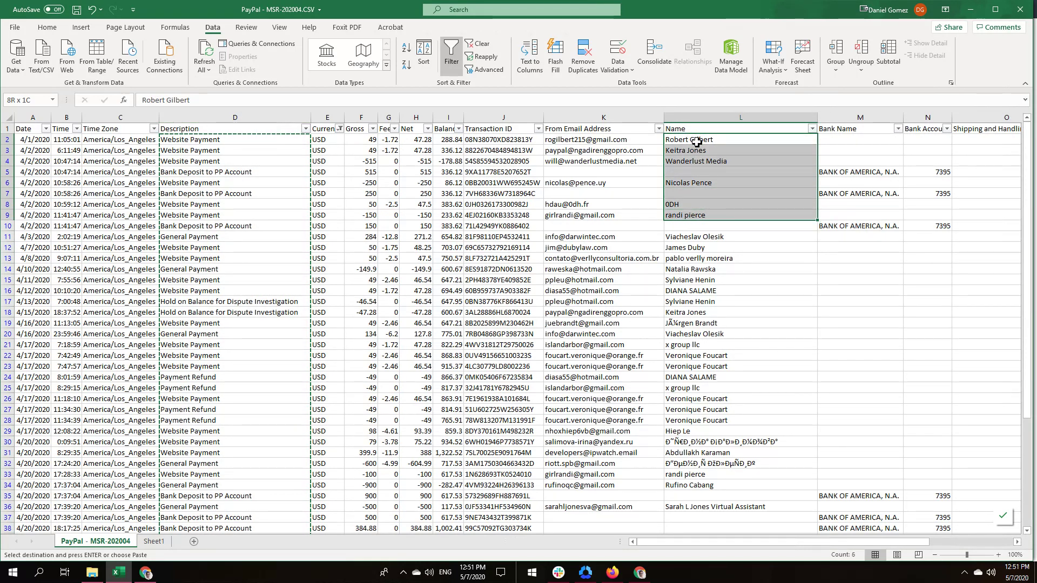
key(ctrl+shift+Up)
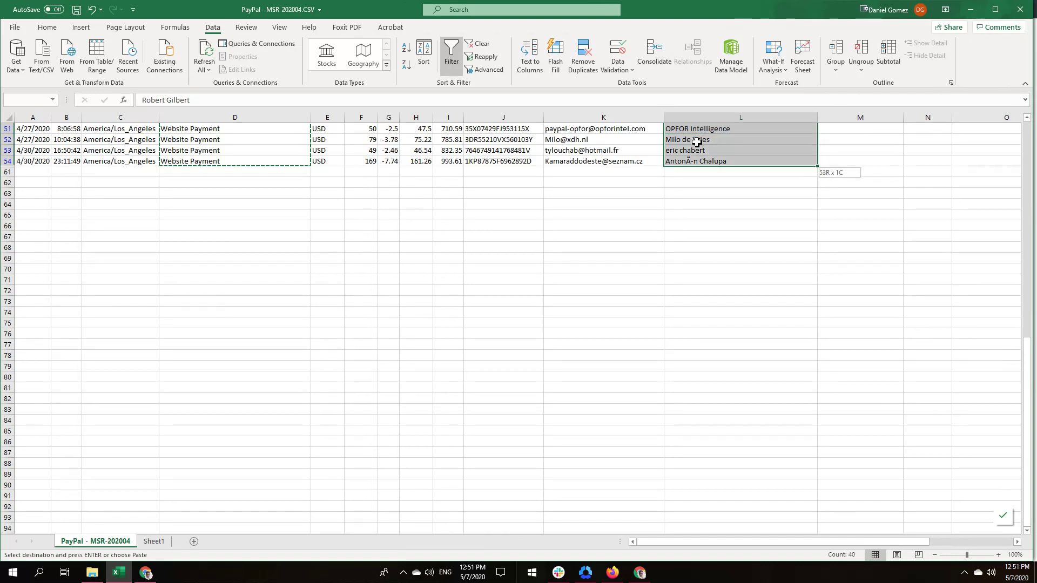
key(ctrl+c)
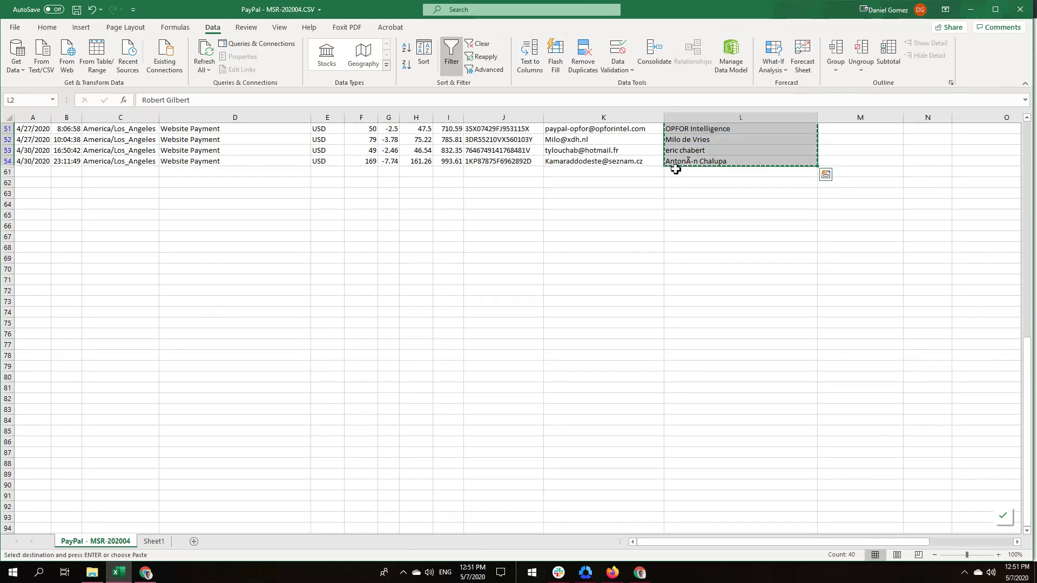
click(154, 541)
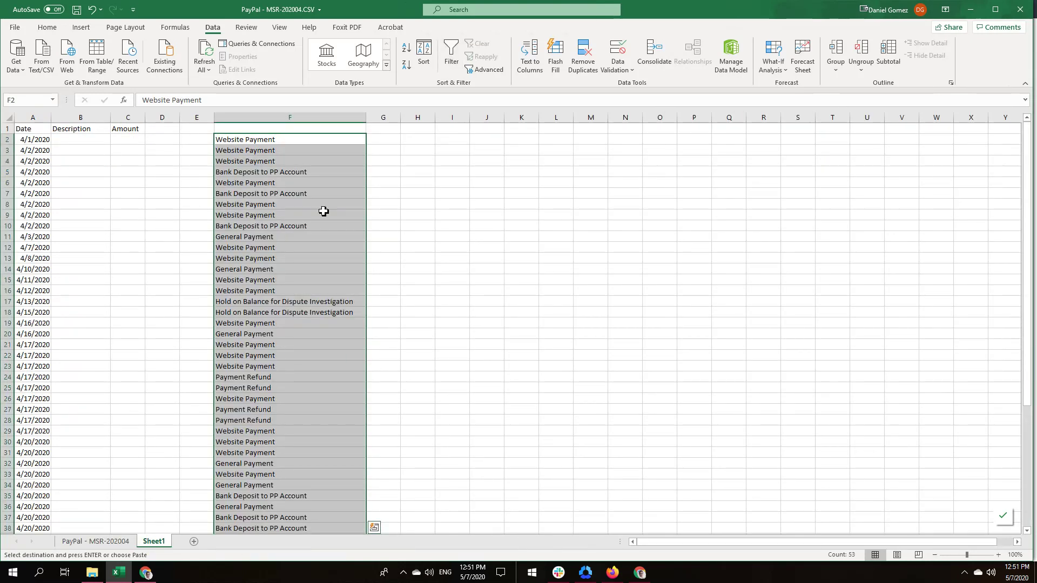
click(385, 142)
key(ctrl+v)
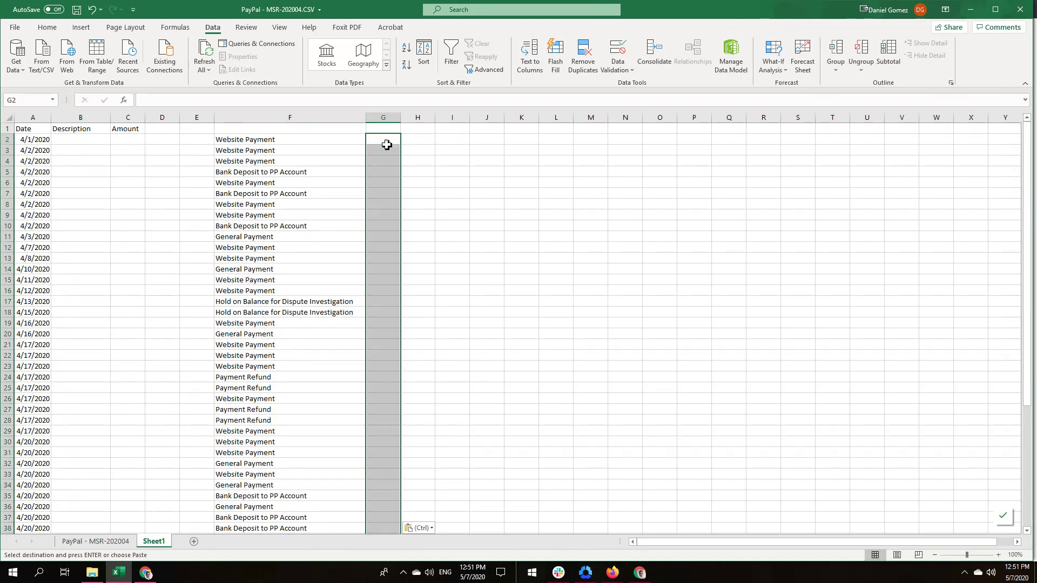
double_click(406, 117)
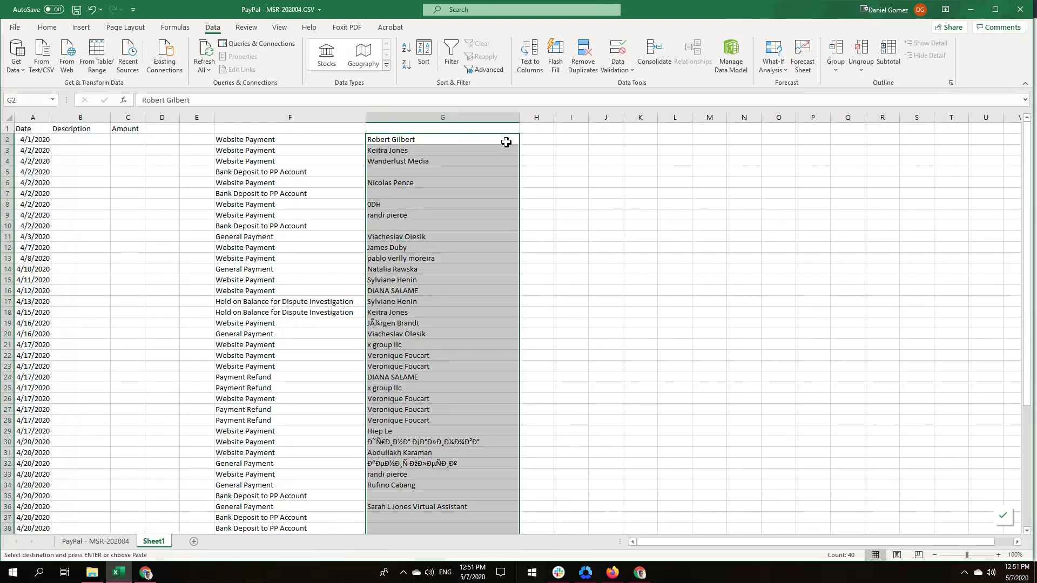
Enter =CONCAT(F2,G2) in cell H2.
click(541, 140)
text(=)
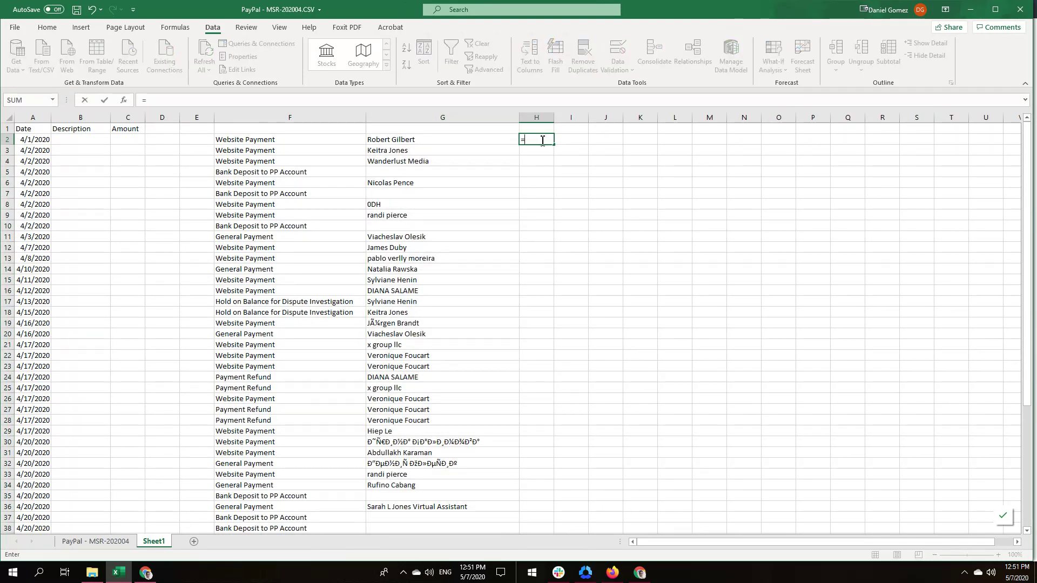
key(Left)
key(Left)
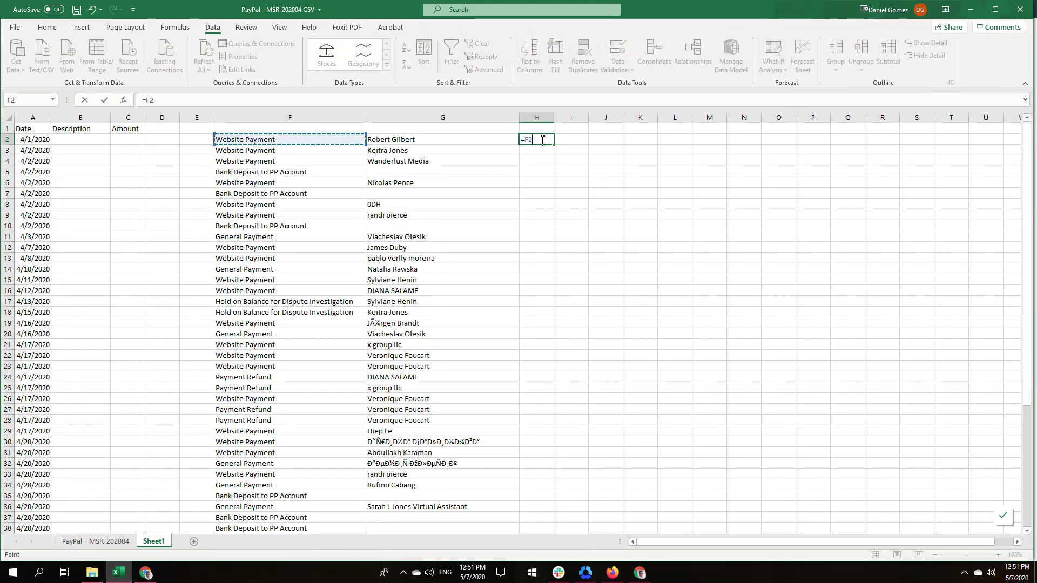
key(BackSpace)
key(BackSpace)
text(c)
key(BackSpace)
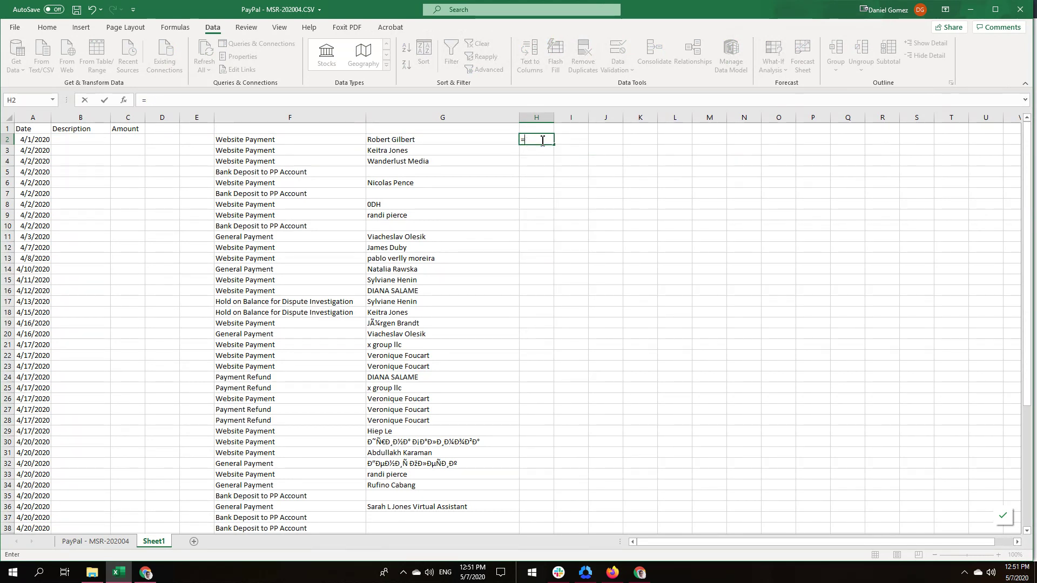
text(con)
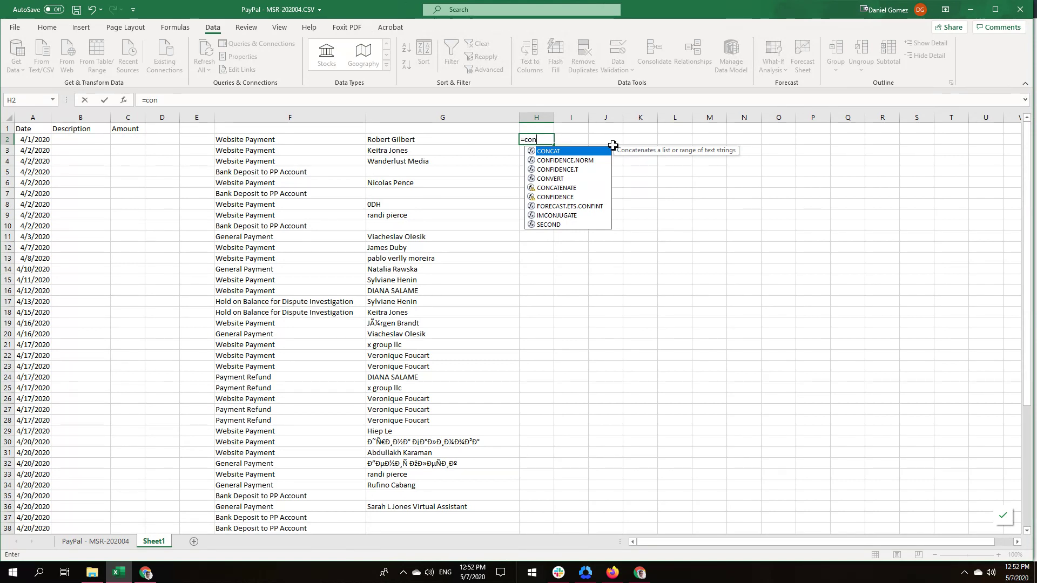
double_click(556, 152)
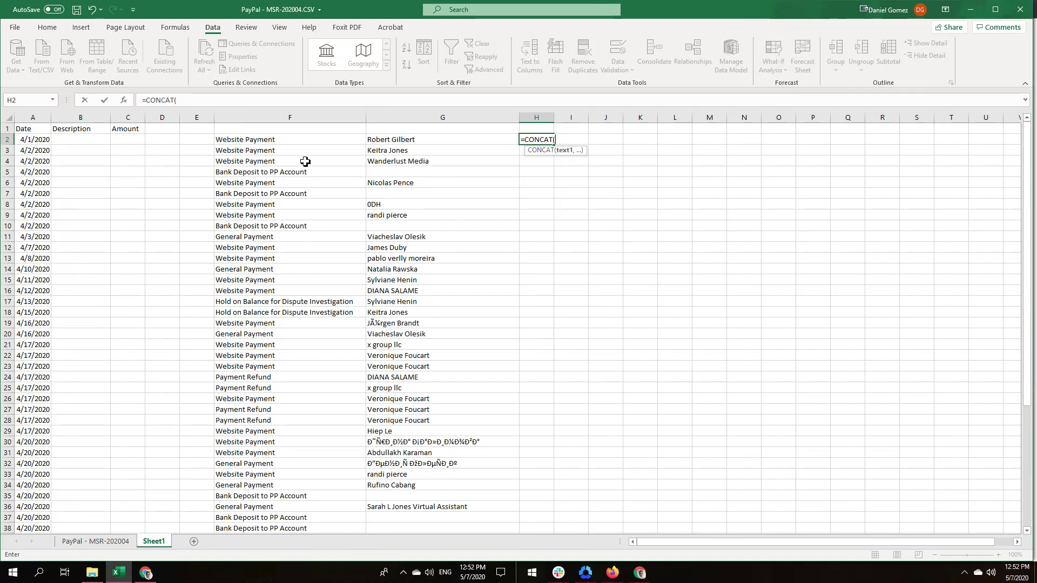
click(255, 142)
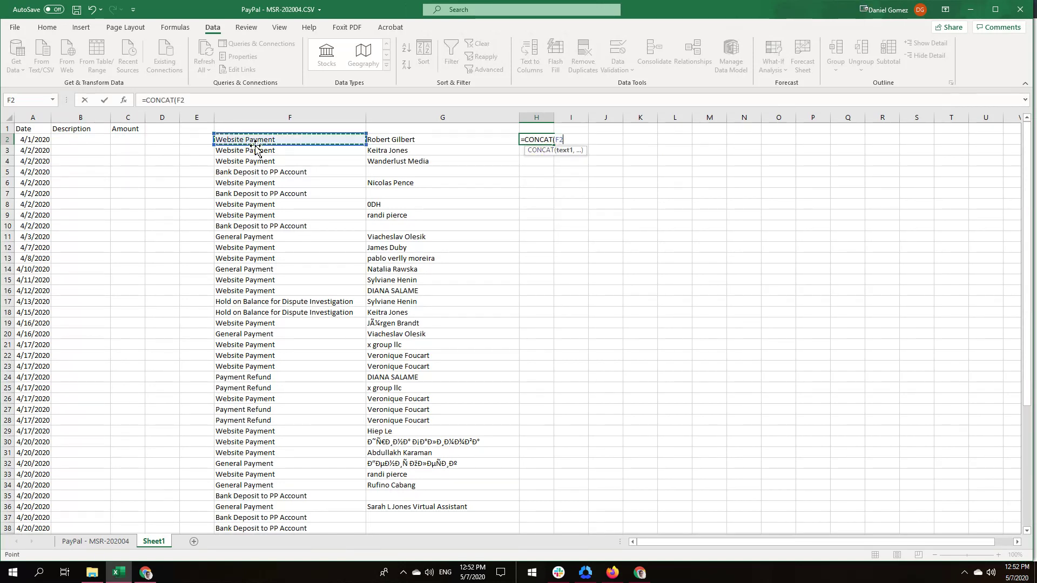
text(,)
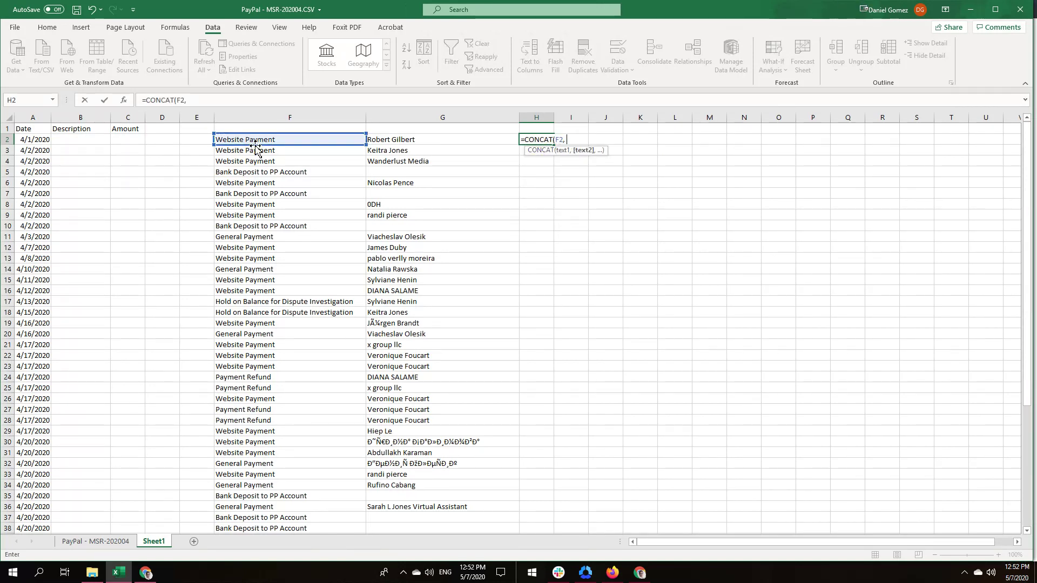
click(405, 142)
key(Return)
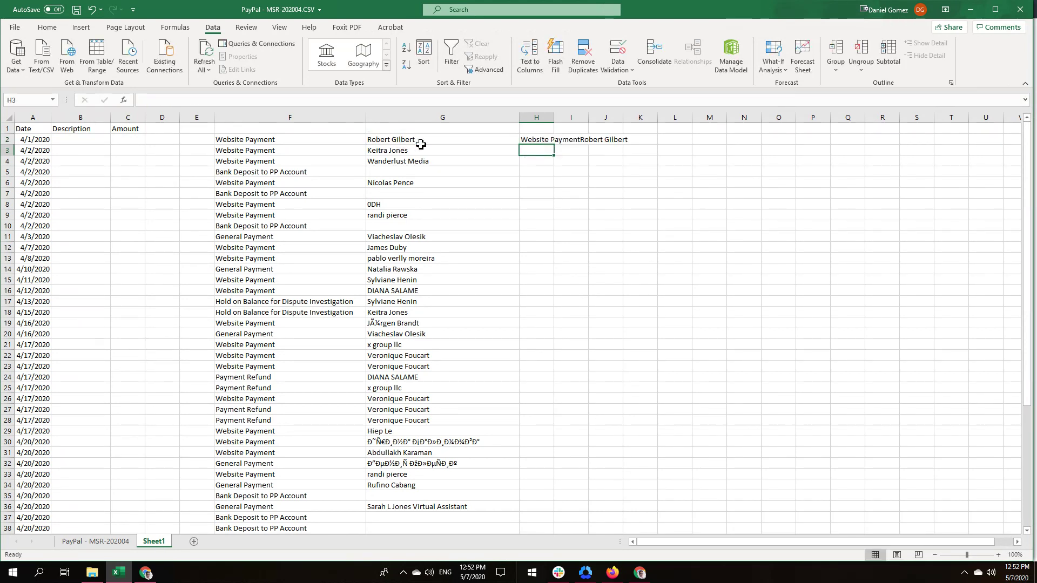
Edit H2 to =CONCAT(F2," ",G2) so a space separates description and name.
click(543, 143)
double_click(543, 143)
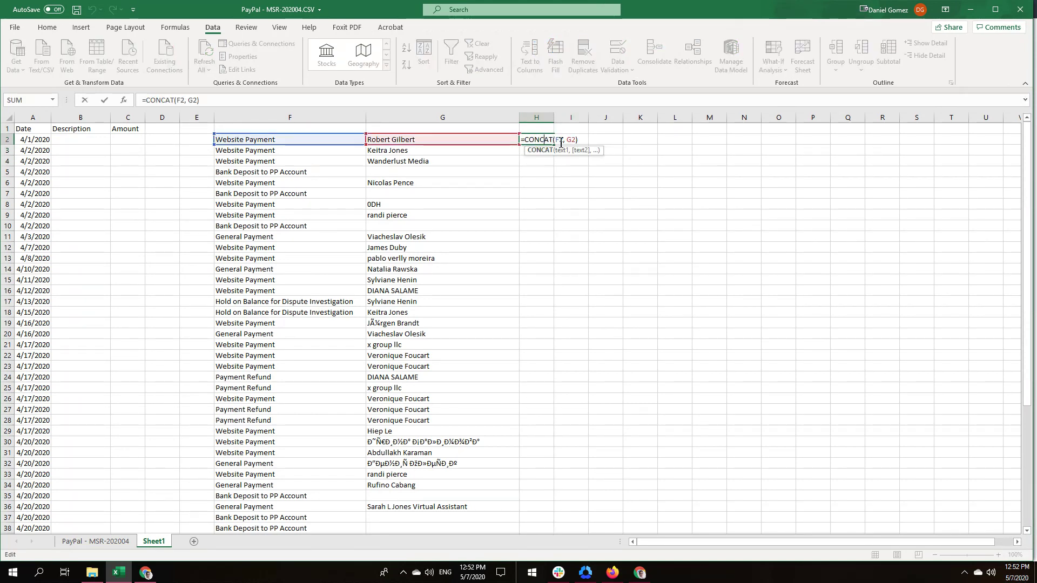
click(568, 141)
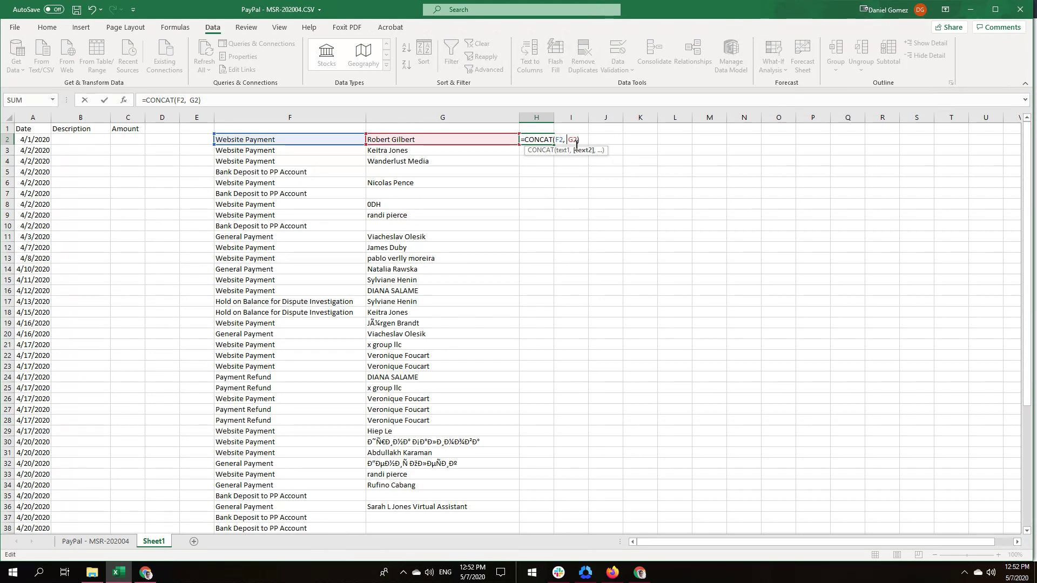
text(" ")
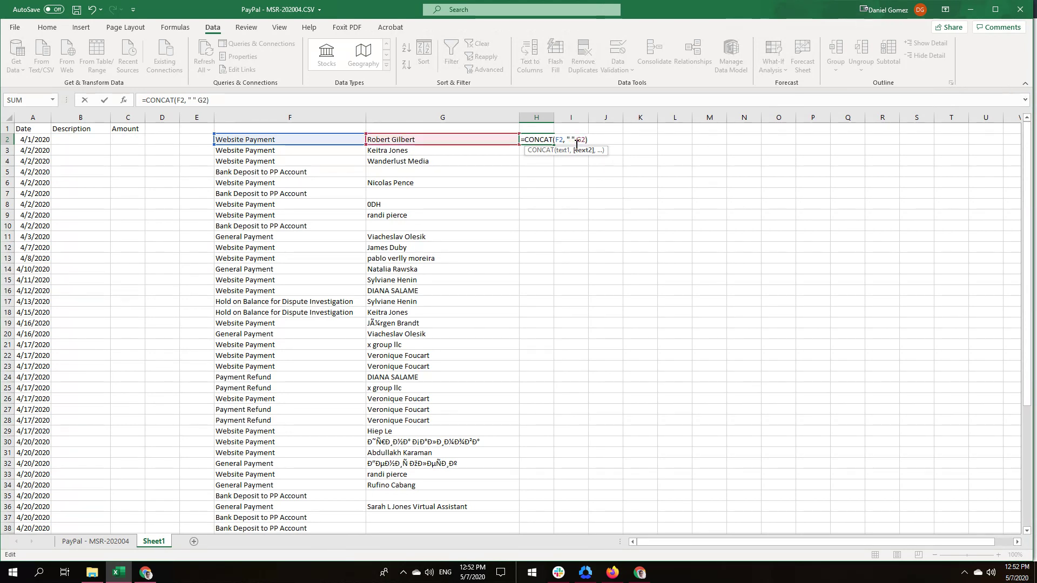
text(,)
key(Return)
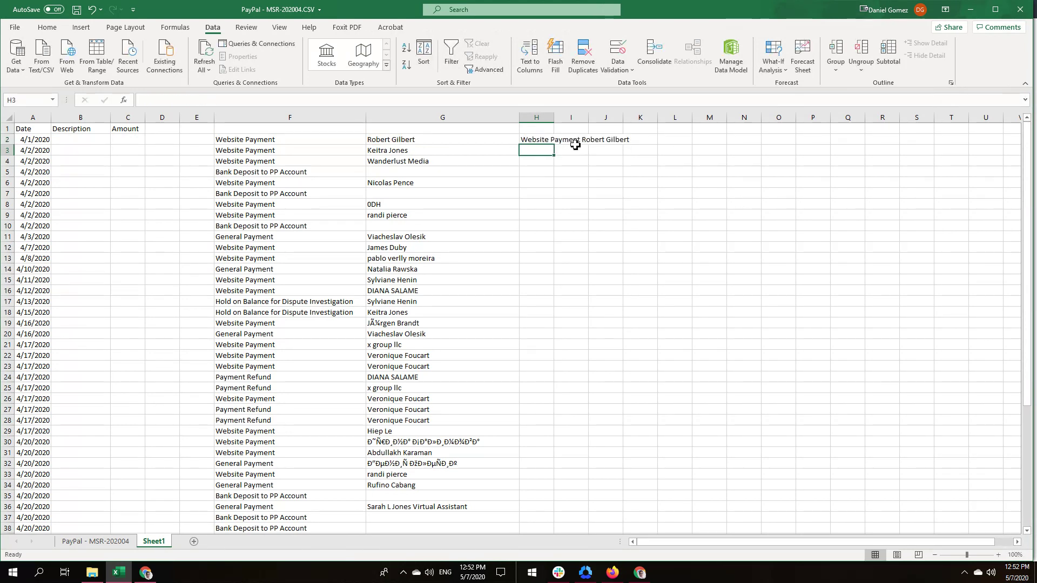
Fill the CONCAT formula down column H, autofit it, and select H2 to the last row.
double_click(555, 115)
click(616, 142)
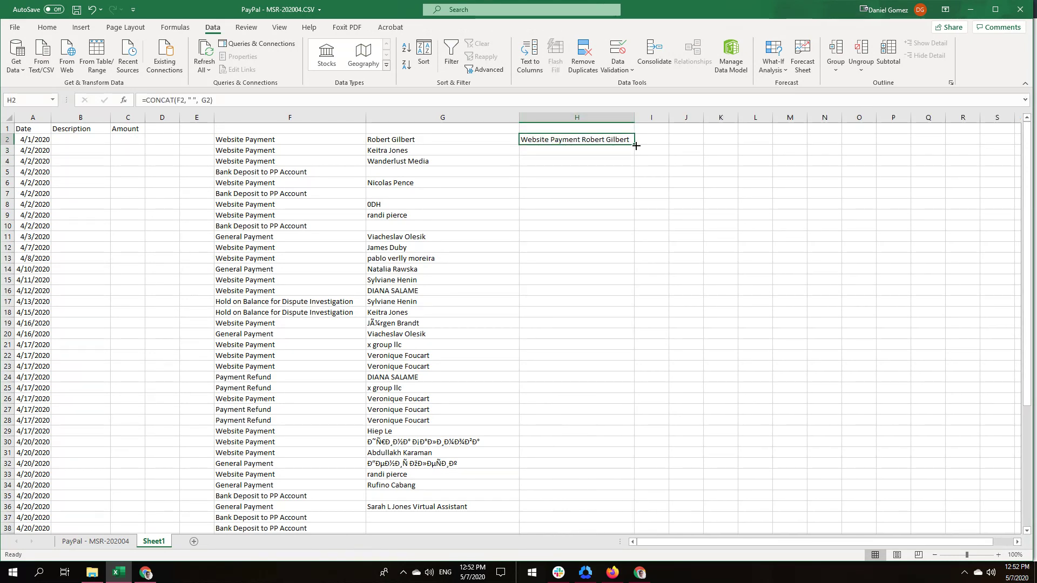
double_click(636, 145)
click(687, 193)
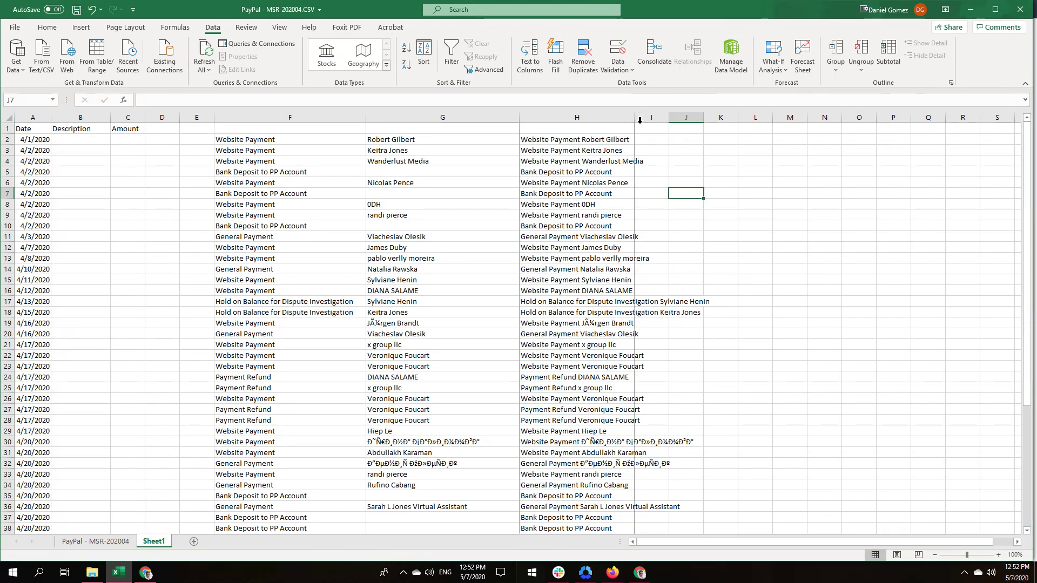
double_click(635, 118)
click(599, 138)
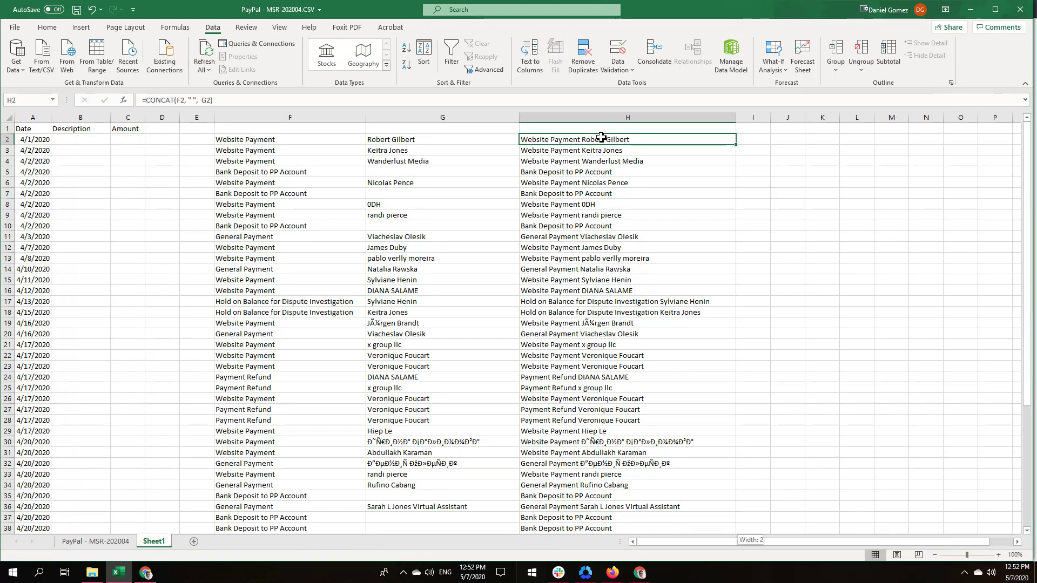
key(ctrl+shift+Down)
Copy the joined text into the Description column from B2 and check the resulting formula.
key(ctrl+c)
scroll(689, 305, up, 5)
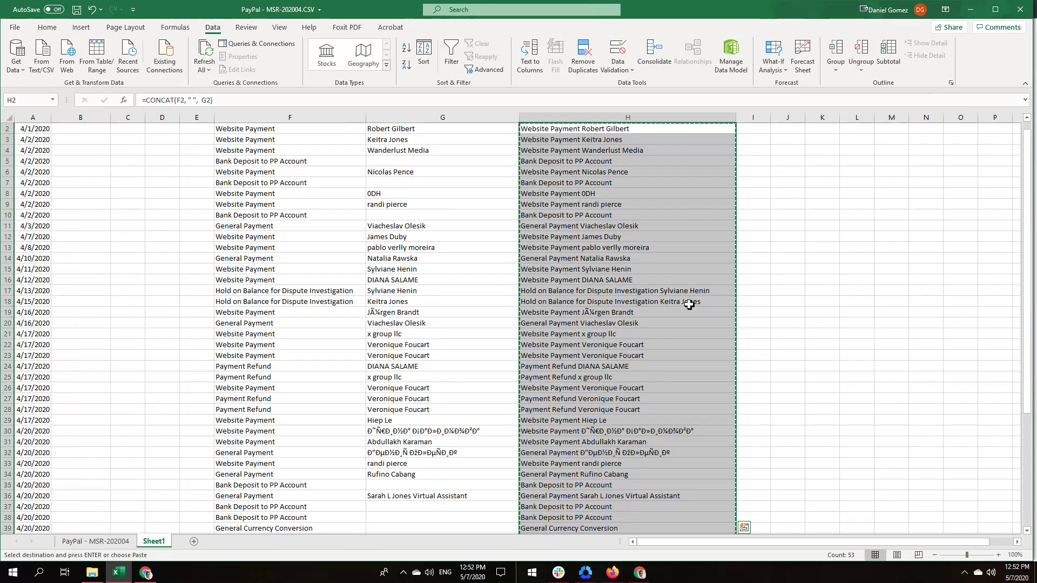
scroll(690, 304, up, 1)
click(87, 141)
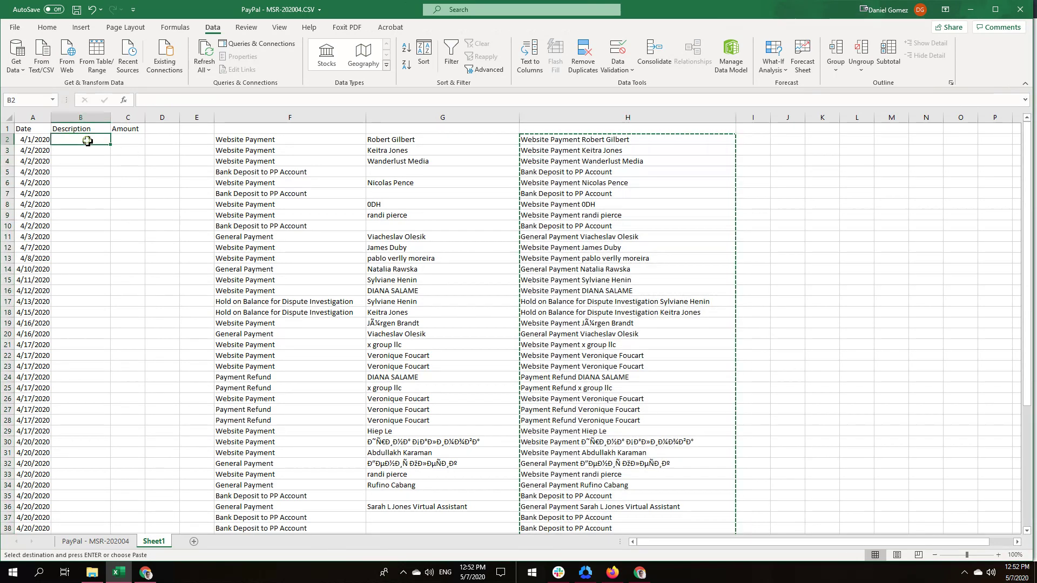
key(ctrl+v)
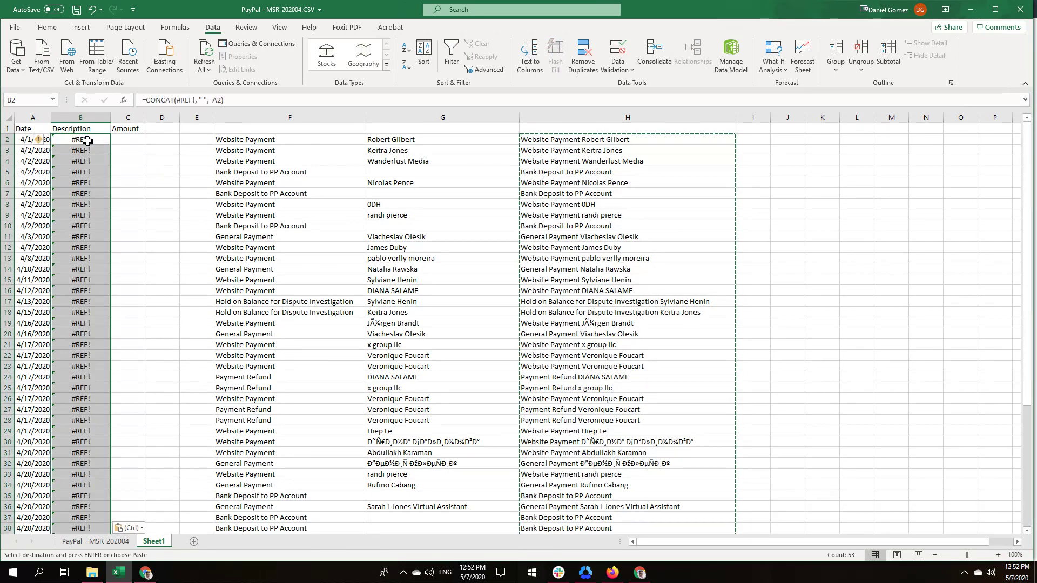
click(46, 139)
click(123, 182)
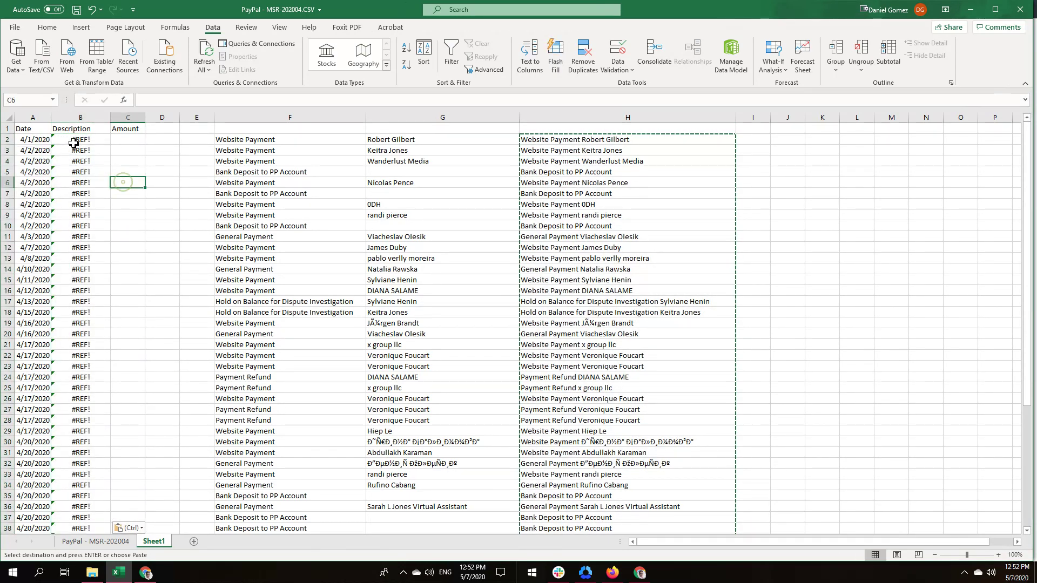
click(73, 142)
click(125, 170)
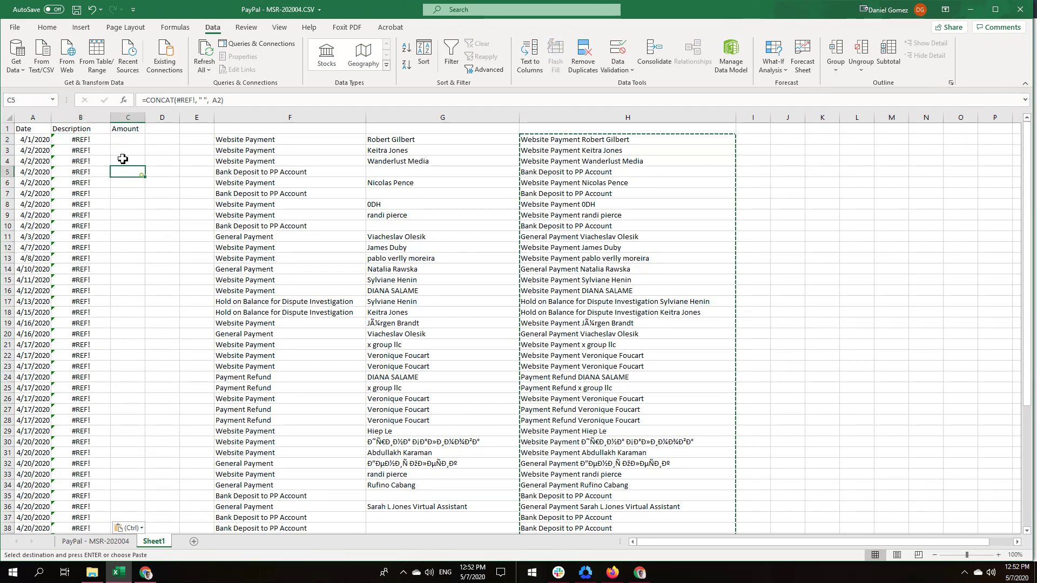
Paste the combined descriptions into B2 as values and autofit column B.
click(88, 141)
right_click(87, 141)
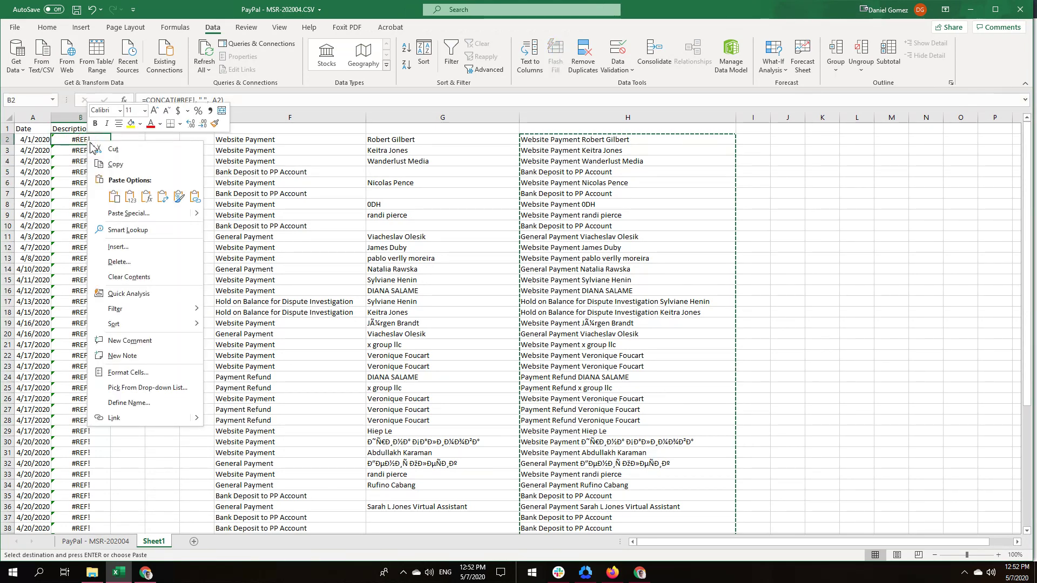
click(128, 196)
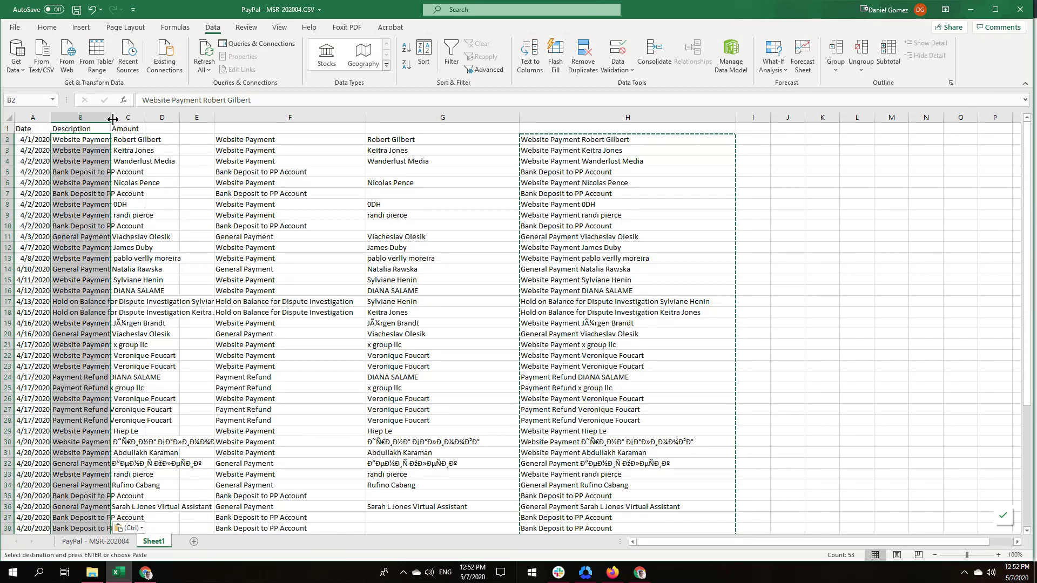
double_click(111, 117)
click(609, 172)
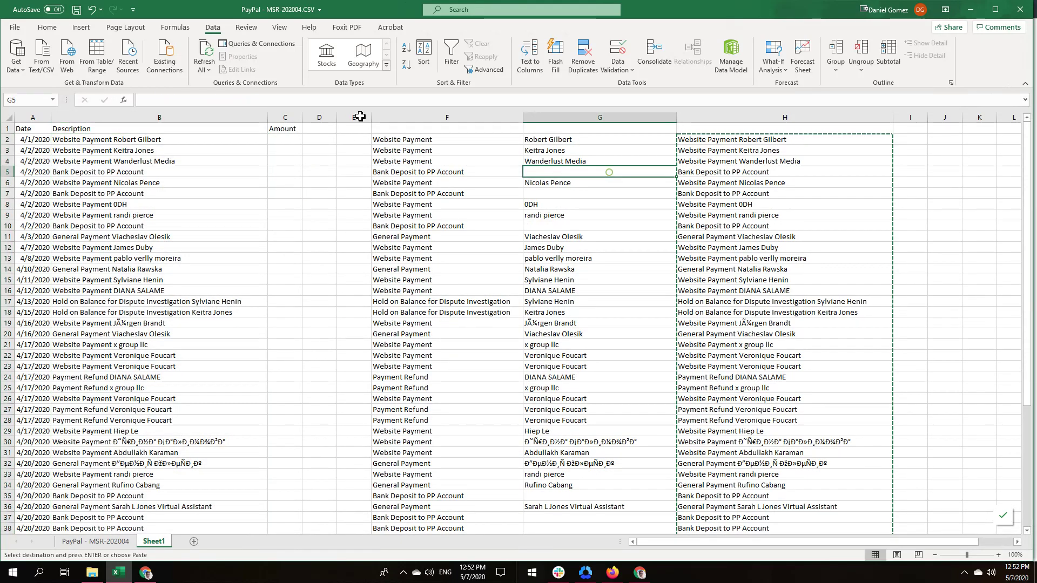
Delete helper columns F through H and check a description in B10.
drag(397, 116, 737, 117)
right_click(754, 117)
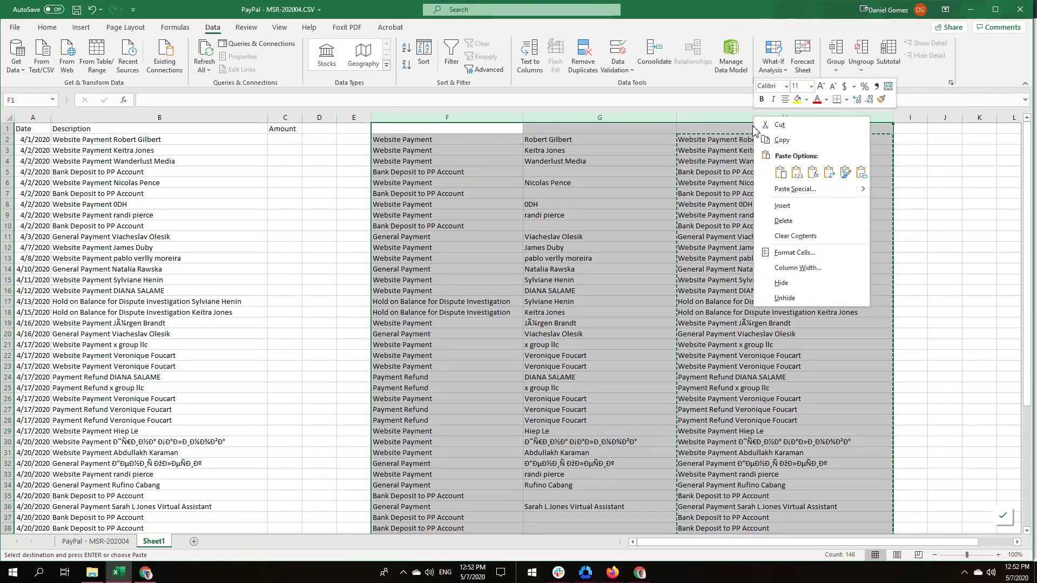
click(789, 221)
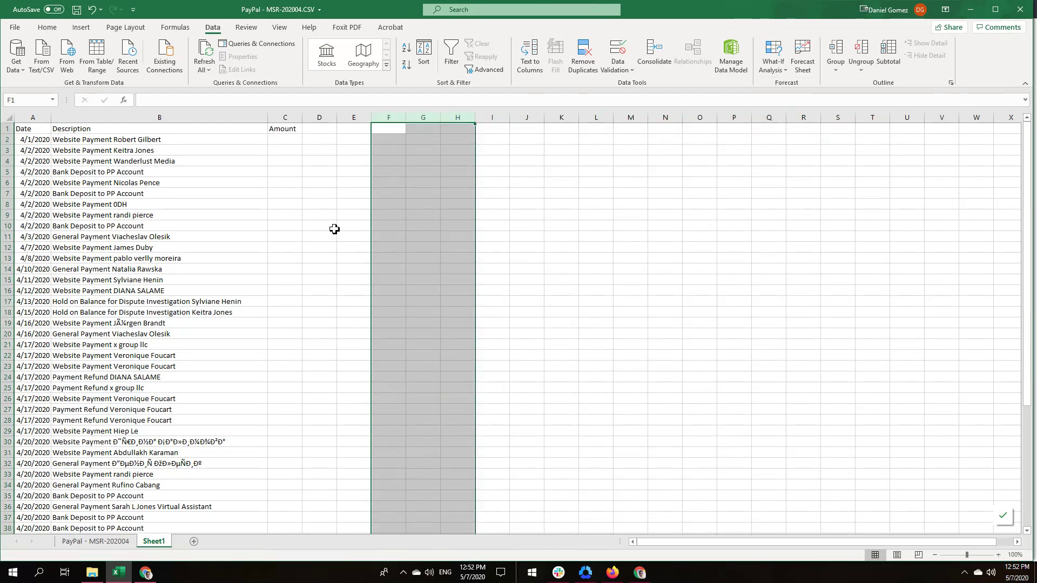
click(334, 229)
click(130, 227)
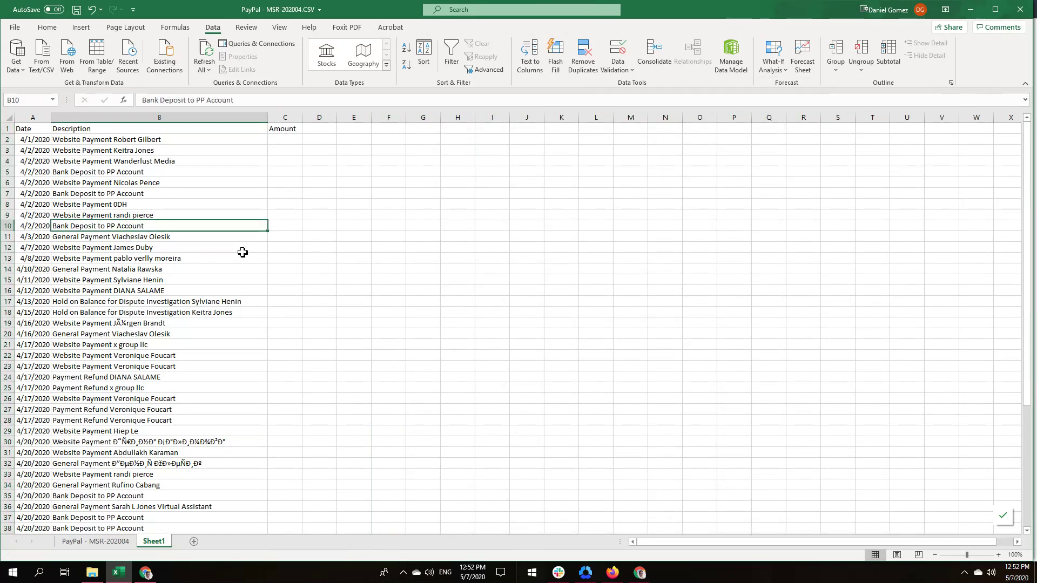
Copy the Gross amounts from F2 down on the PayPal - MSR-202004 sheet.
scroll(242, 252, down, 4)
scroll(243, 251, up, 4)
click(292, 142)
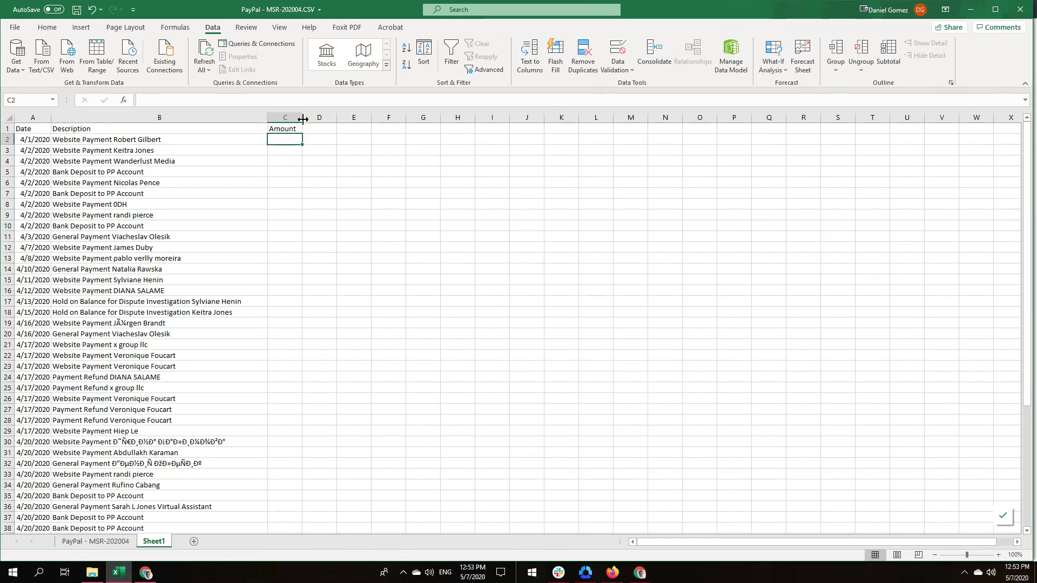
click(113, 542)
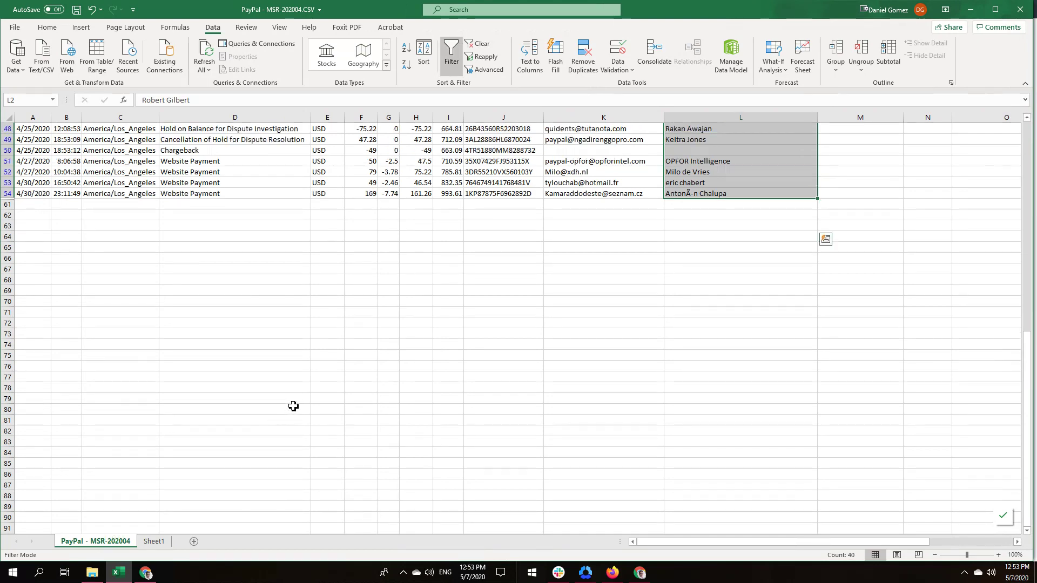
scroll(293, 406, up, 15)
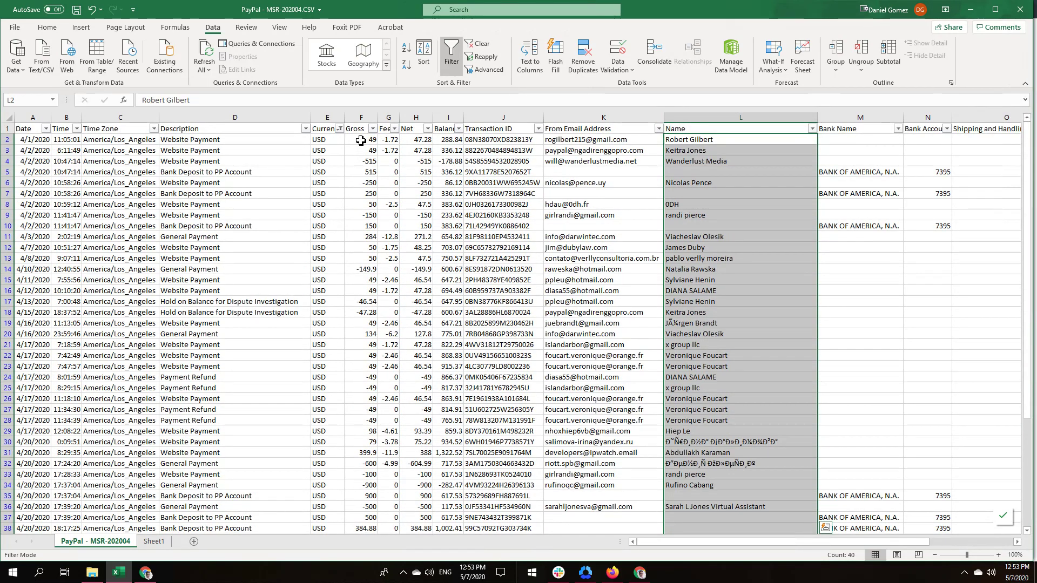
drag(361, 141, 360, 431)
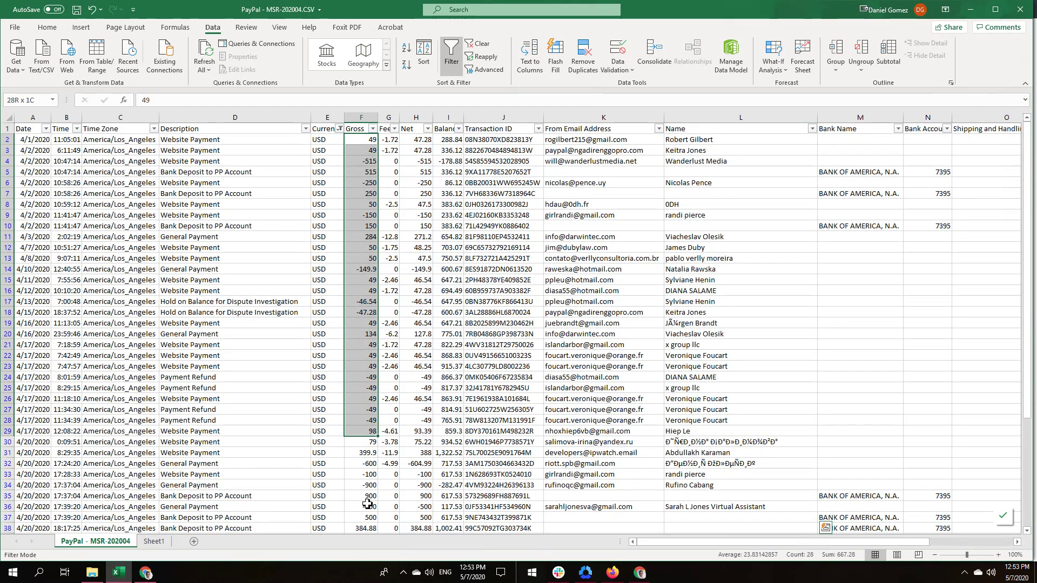
drag(367, 504, 367, 504)
scroll(367, 504, down, 1)
drag(367, 504, 368, 504)
key(ctrl+c)
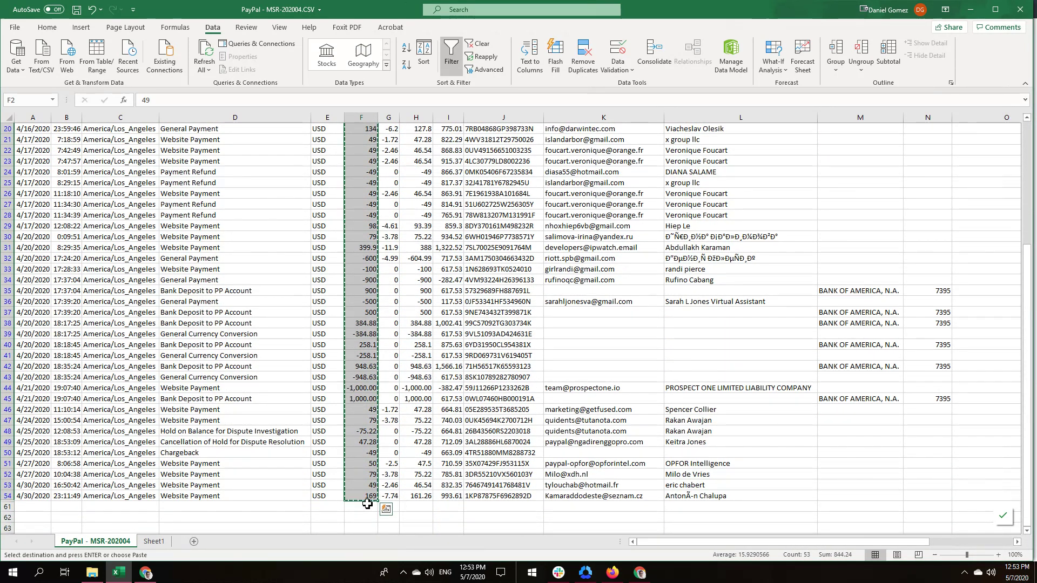
Paste the Gross amounts into Sheet1's Amount column starting at C2.
click(154, 541)
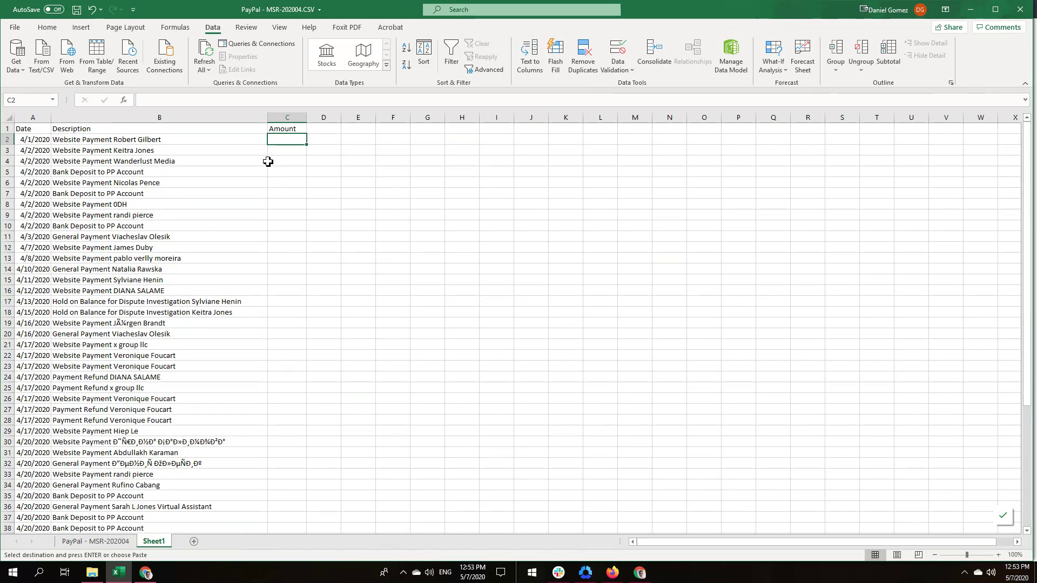
key(ctrl+v)
click(329, 139)
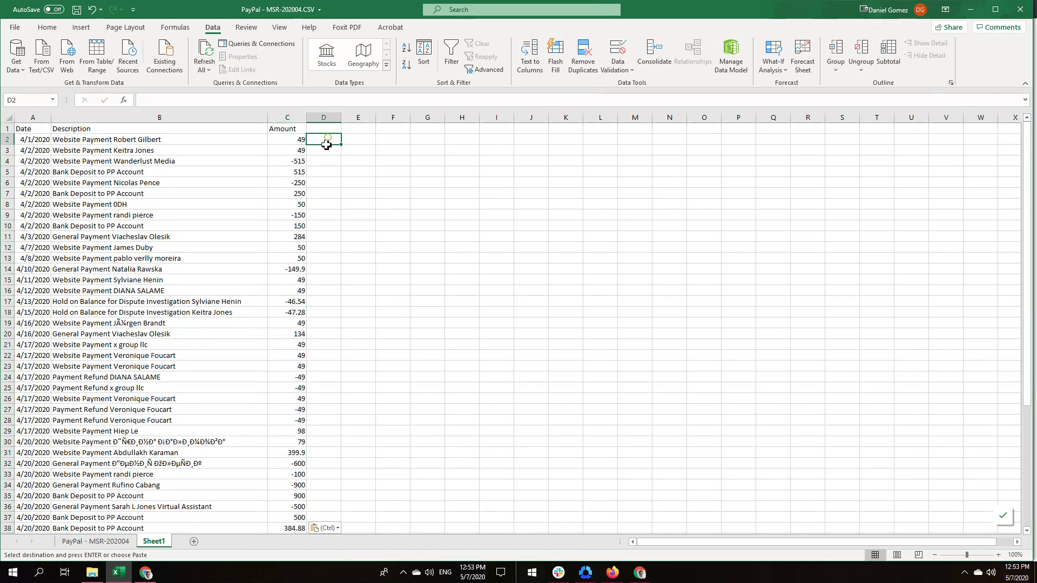
scroll(336, 271, down, 6)
scroll(335, 271, up, 3)
scroll(335, 271, down, 3)
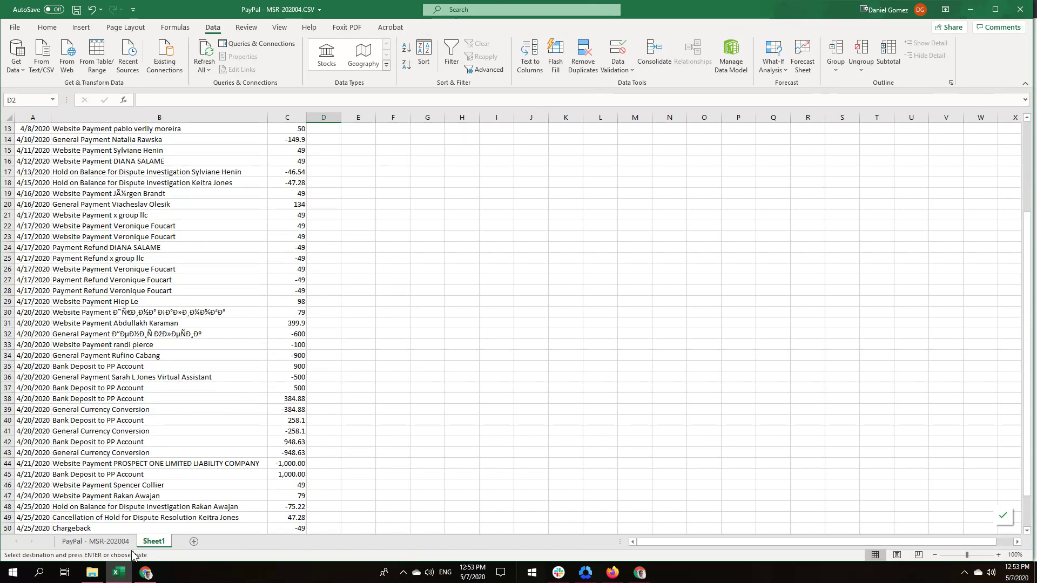
Filter the Fee column on the PayPal - MSR-202004 sheet to exclude 0 fees.
click(95, 541)
scroll(347, 378, up, 5)
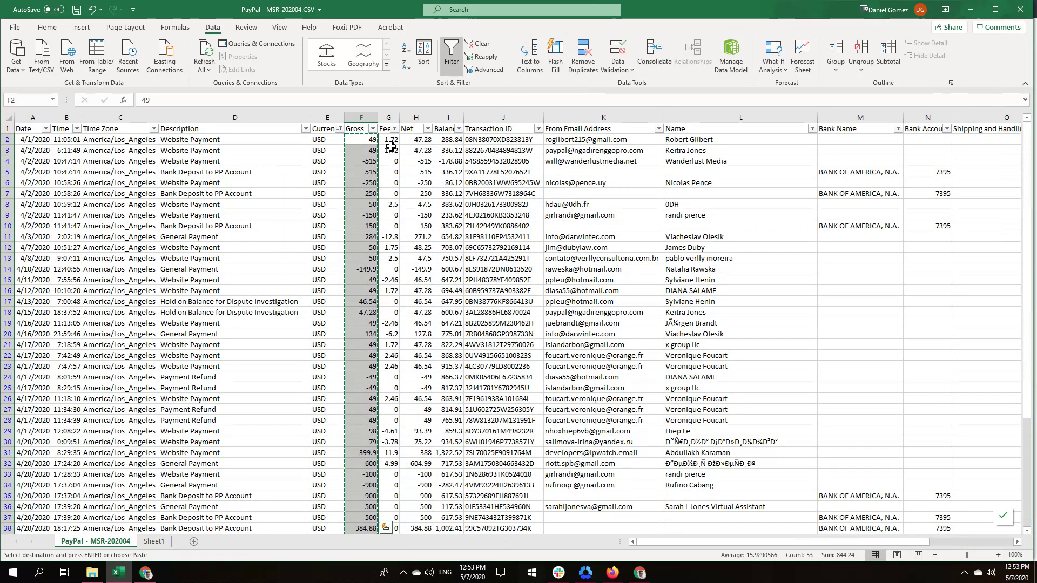
drag(389, 139, 389, 280)
scroll(383, 371, down, 5)
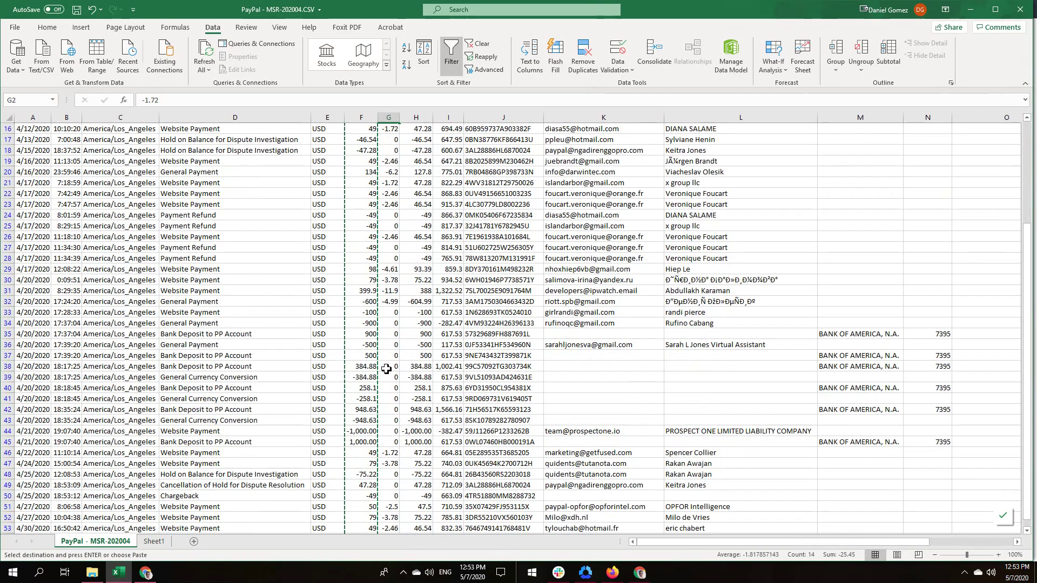
scroll(389, 270, up, 5)
click(395, 130)
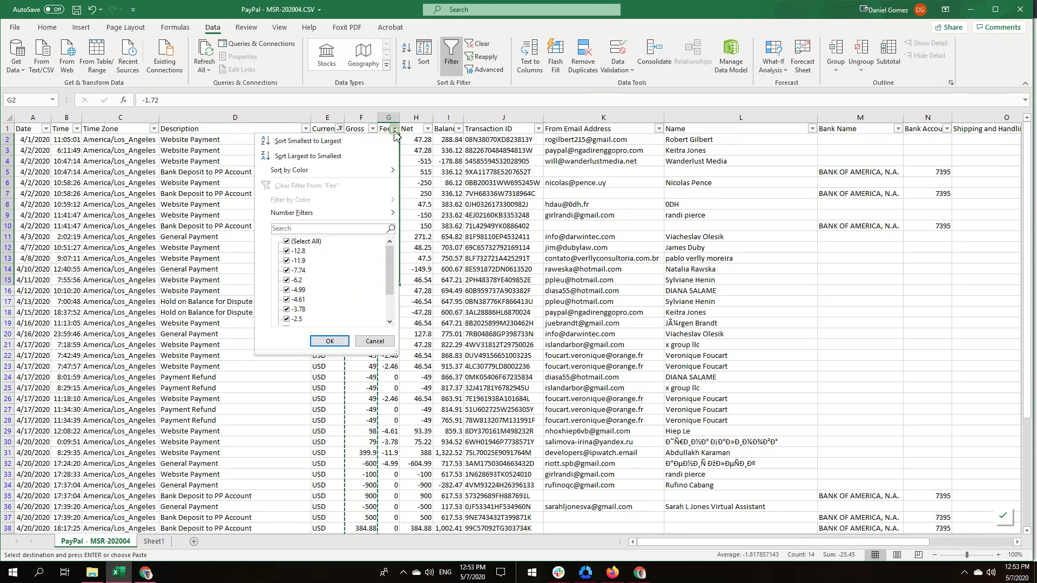
scroll(323, 279, down, 1)
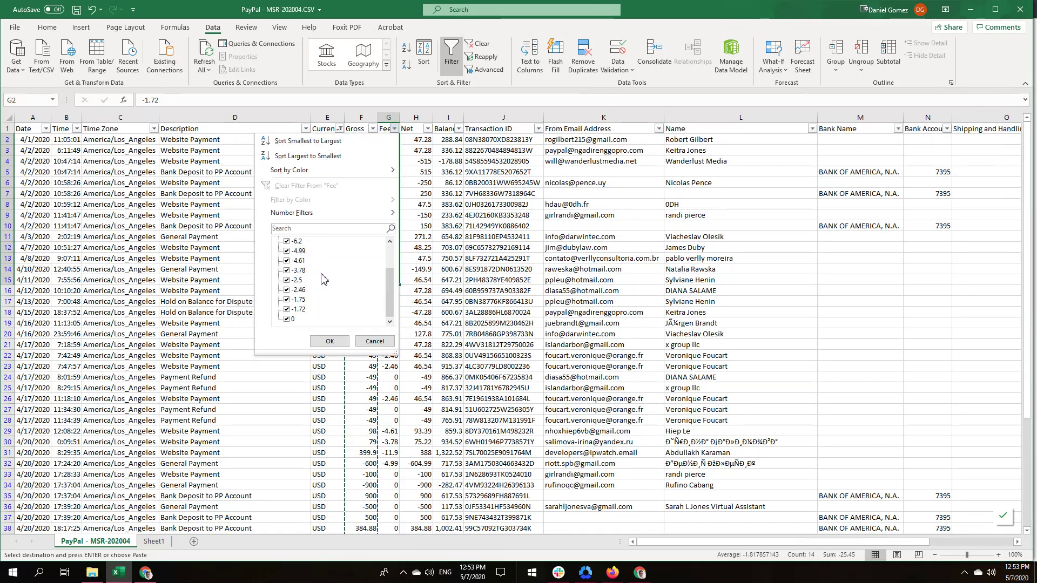
click(287, 319)
click(323, 341)
Copy the dates of the remaining fee rows and return to Sheet1.
click(451, 476)
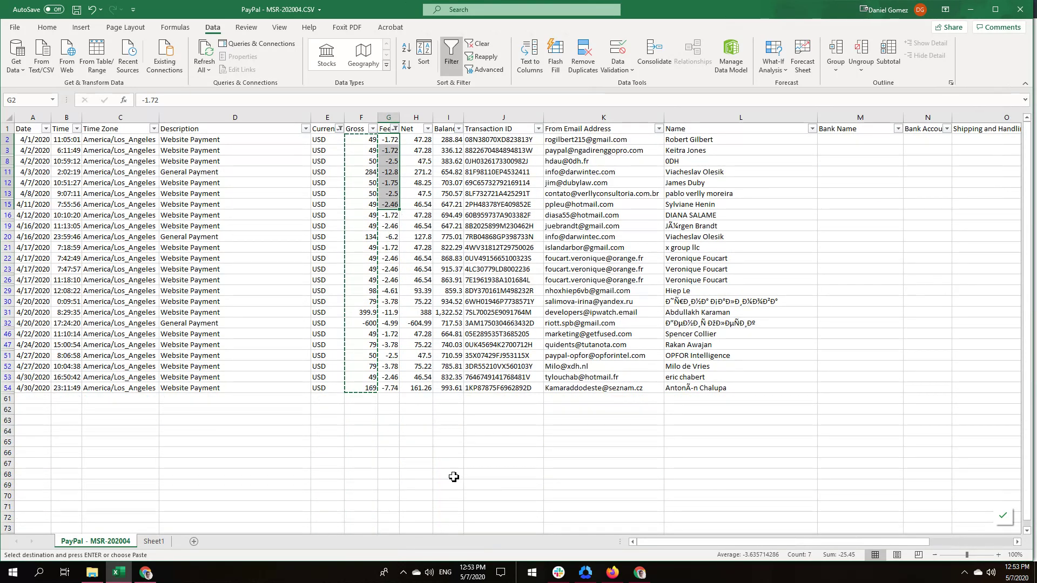
drag(41, 143, 44, 388)
key(ctrl+c)
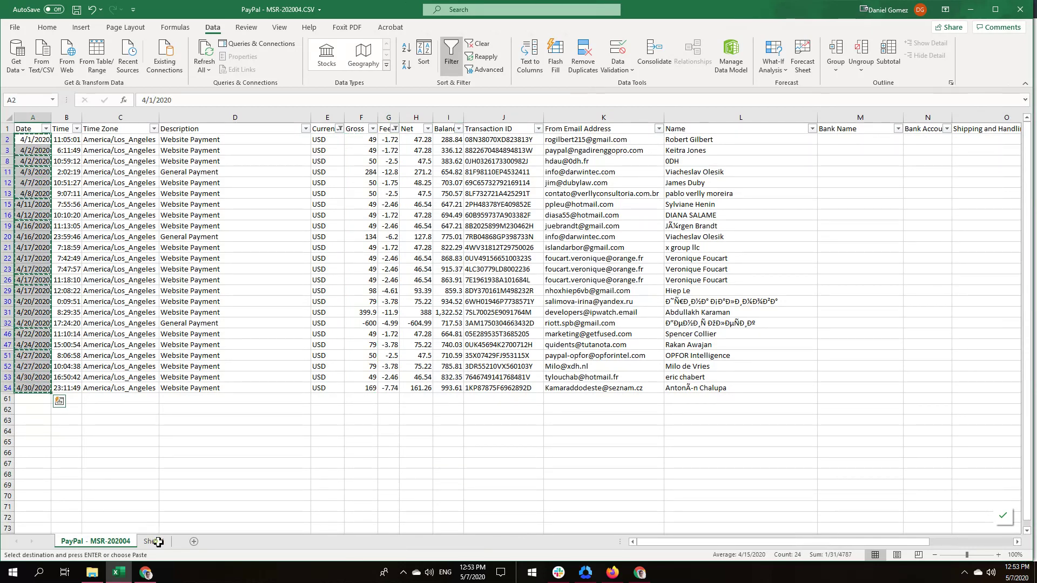
click(158, 541)
scroll(303, 284, down, 15)
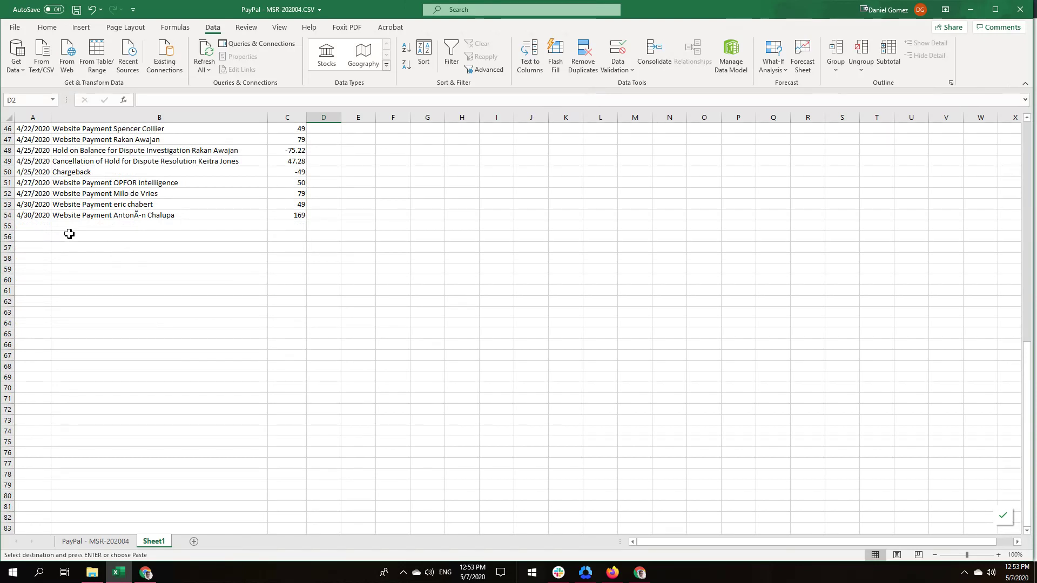
Paste the fee dates from A55 and fill 'PayPal Fee' descriptions down to row 78.
click(30, 229)
key(ctrl+v)
click(89, 228)
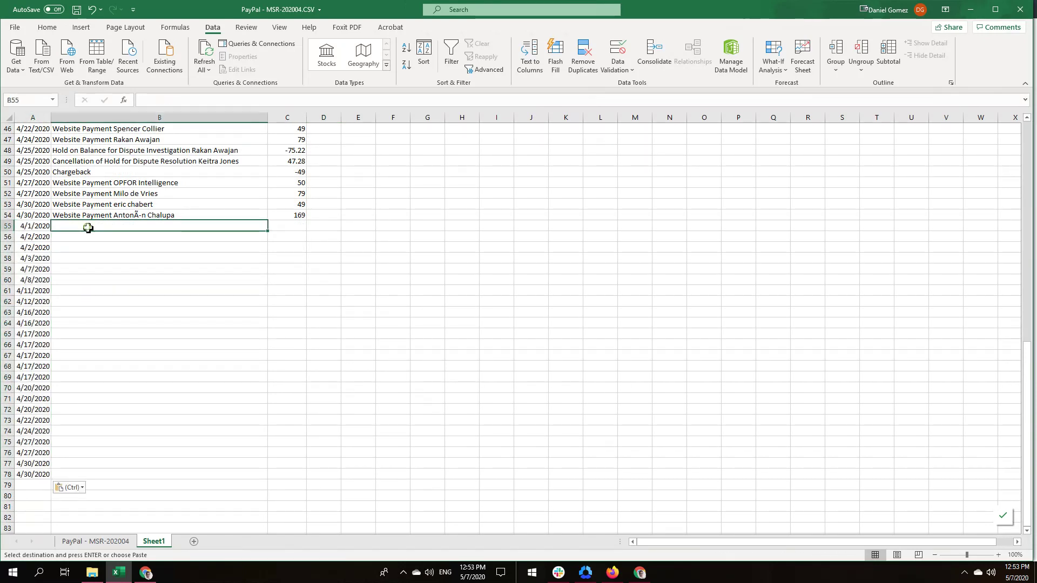
key(Escape)
text(PayPal )
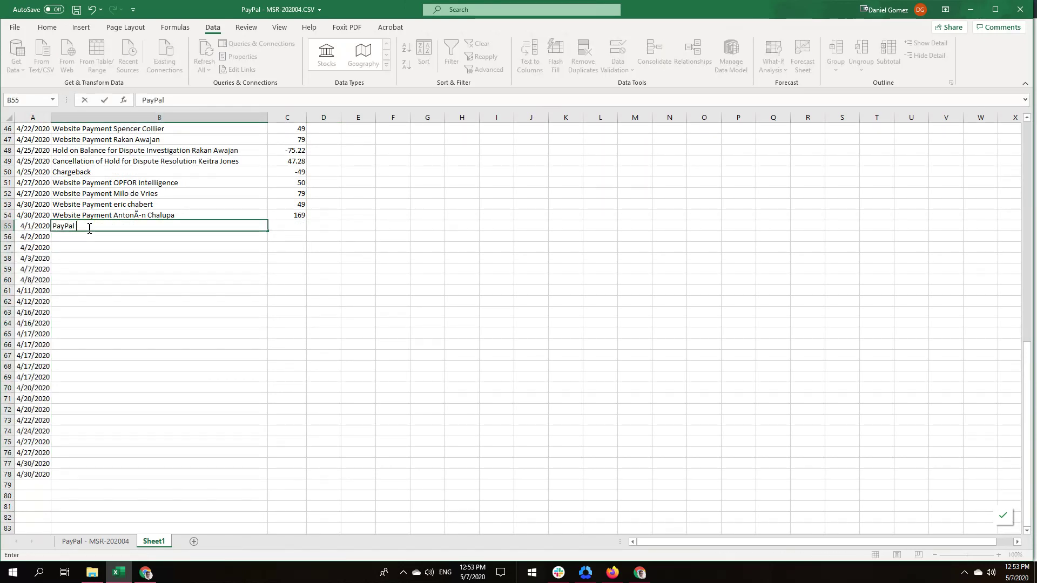
text(Fee)
key(Tab)
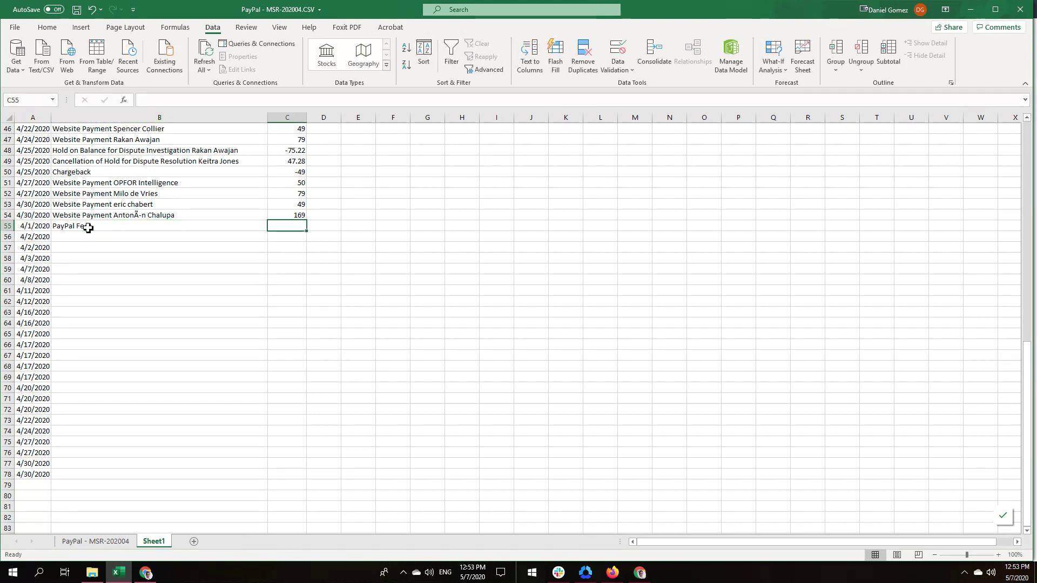
click(74, 230)
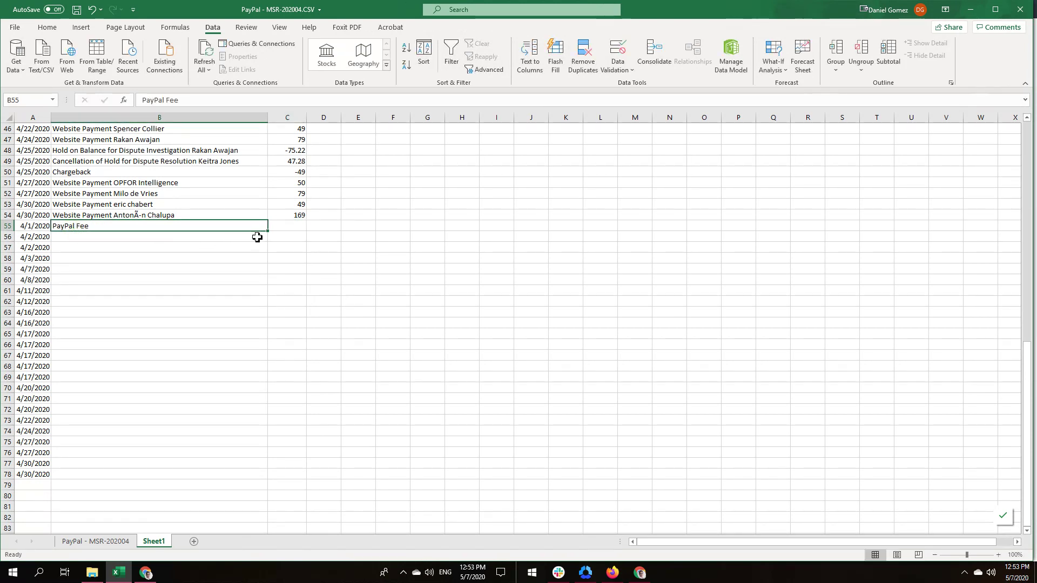
double_click(267, 231)
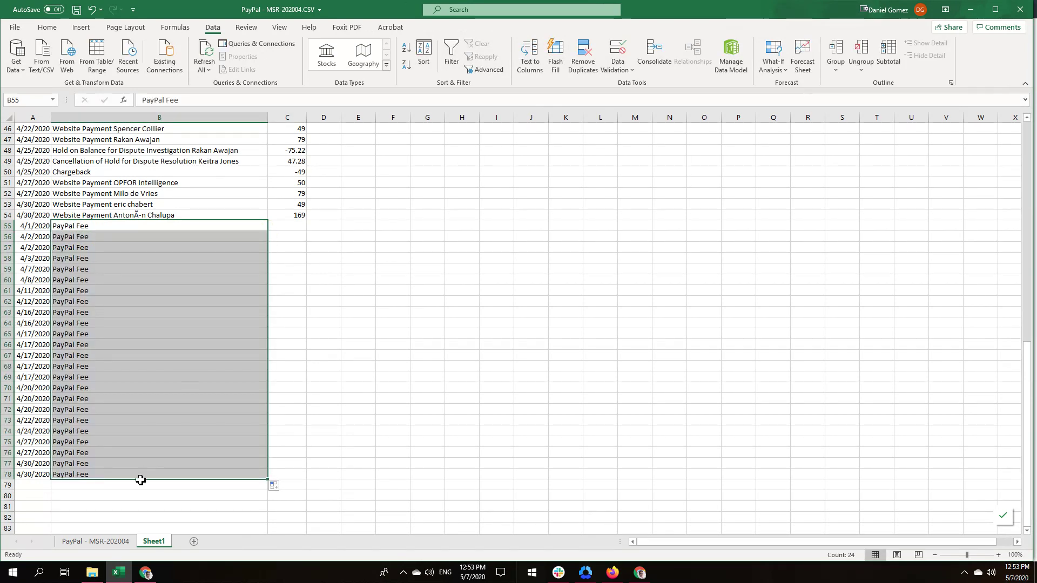
Copy the Fee column amounts from the PayPal - MSR-202004 sheet into C55:C78 on Sheet1.
click(95, 541)
drag(387, 141, 389, 387)
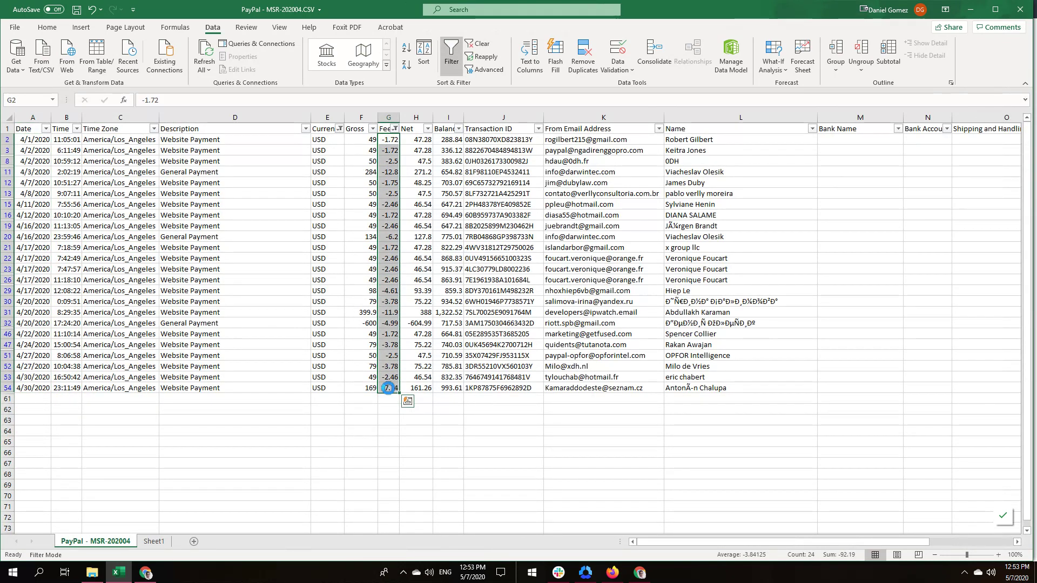
key(ctrl+c)
click(157, 542)
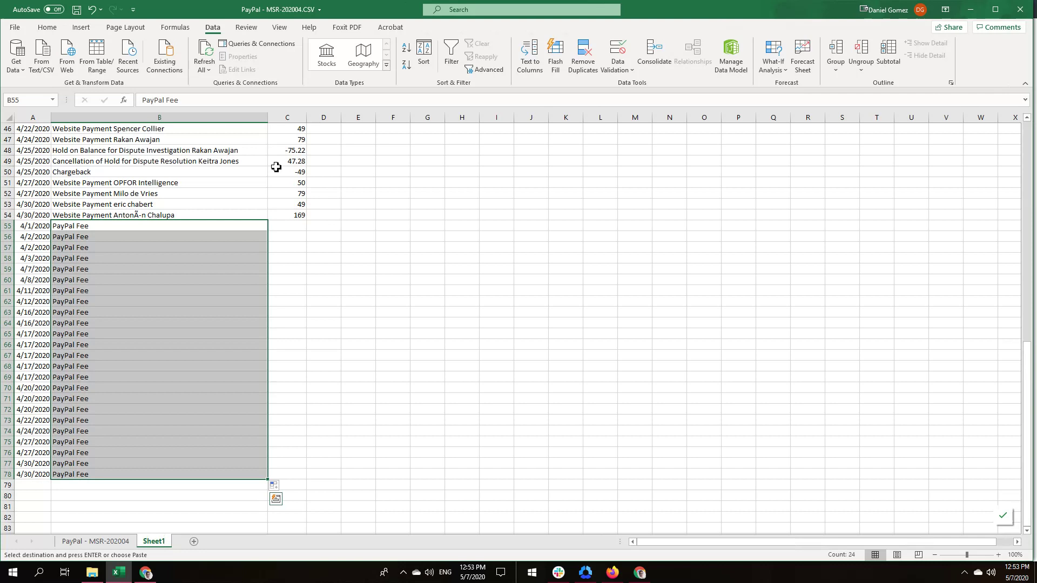
click(296, 230)
key(ctrl+v)
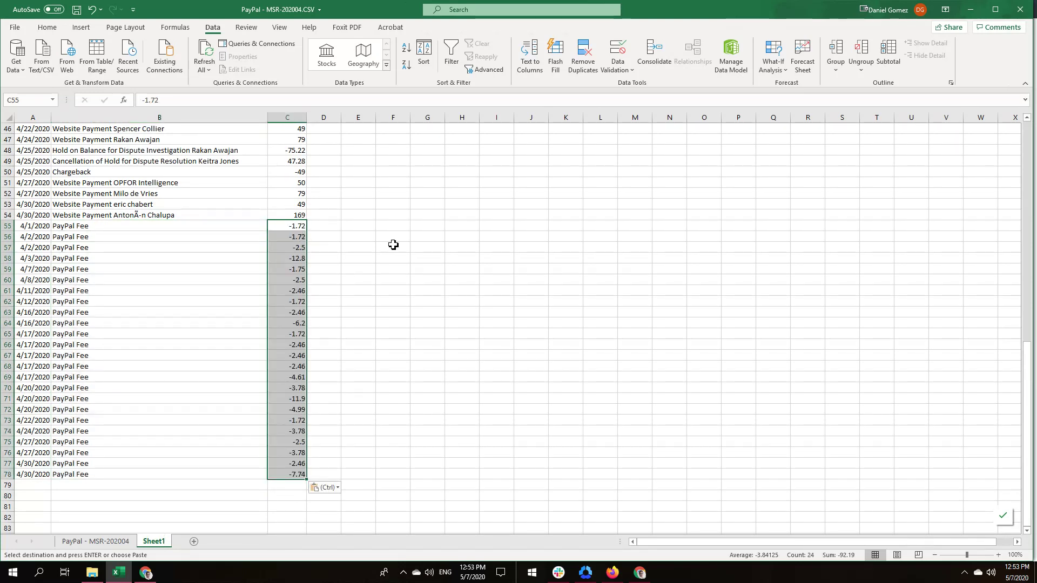
Open the Save As page with Alt, F, A.
click(393, 244)
click(234, 270)
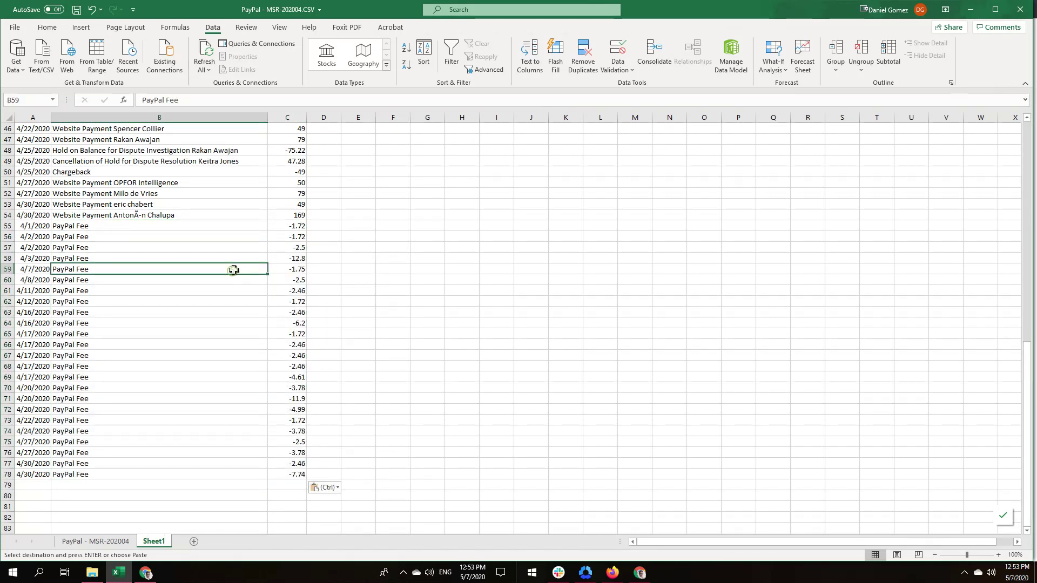
key(alt)
key(f)
key(a)
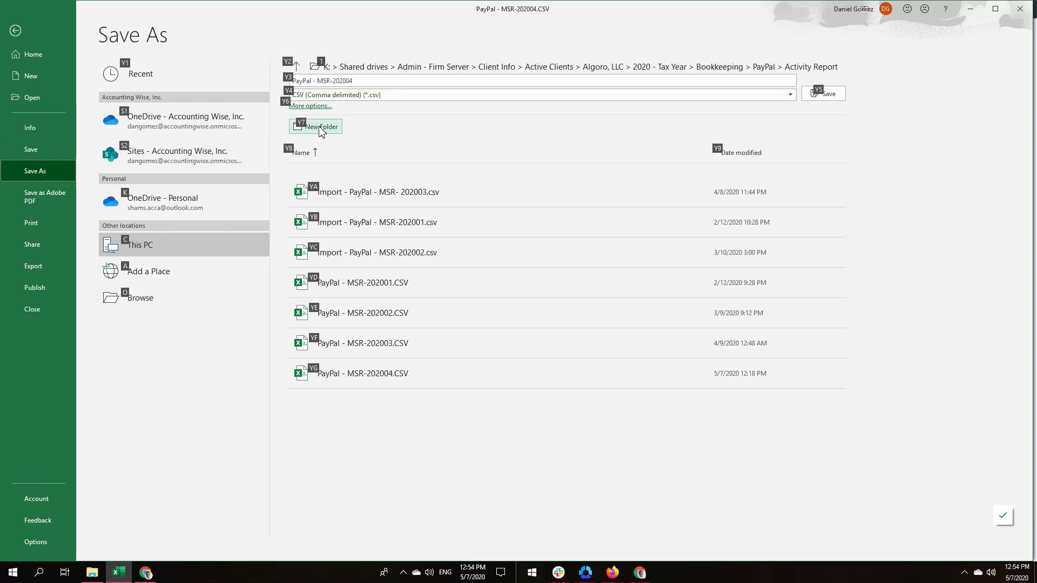
Save the active sheet only as 'Import PayPal - MSR-202004' CSV, then switch to QuickBooks.
click(374, 82)
key(Home)
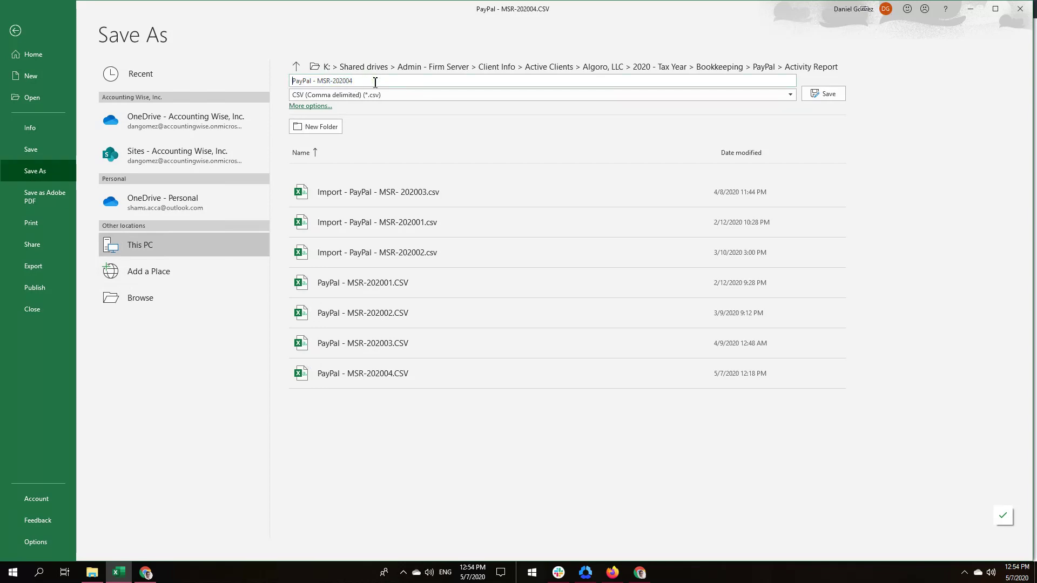
text(Import)
click(825, 95)
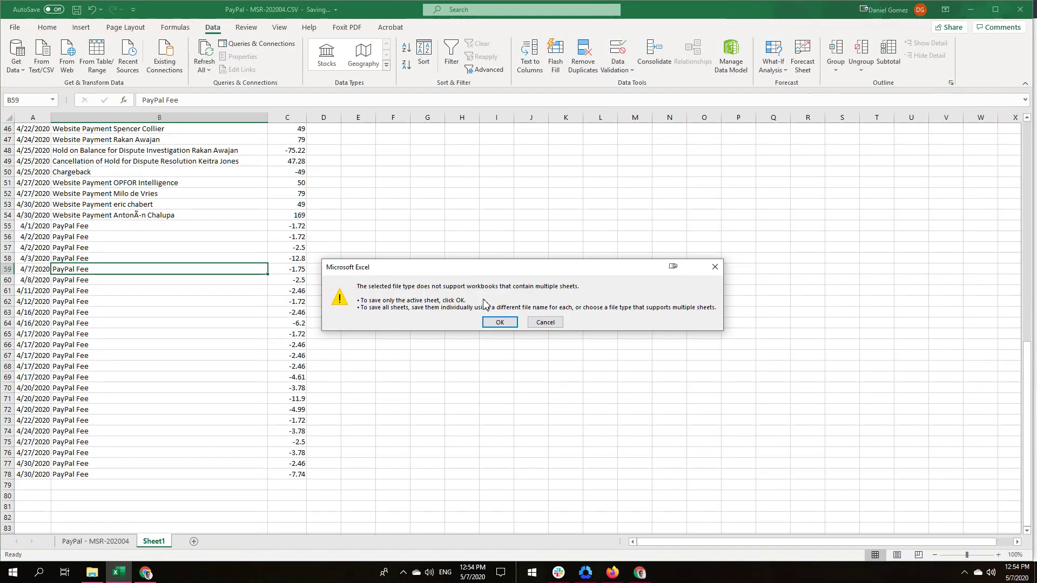
click(496, 322)
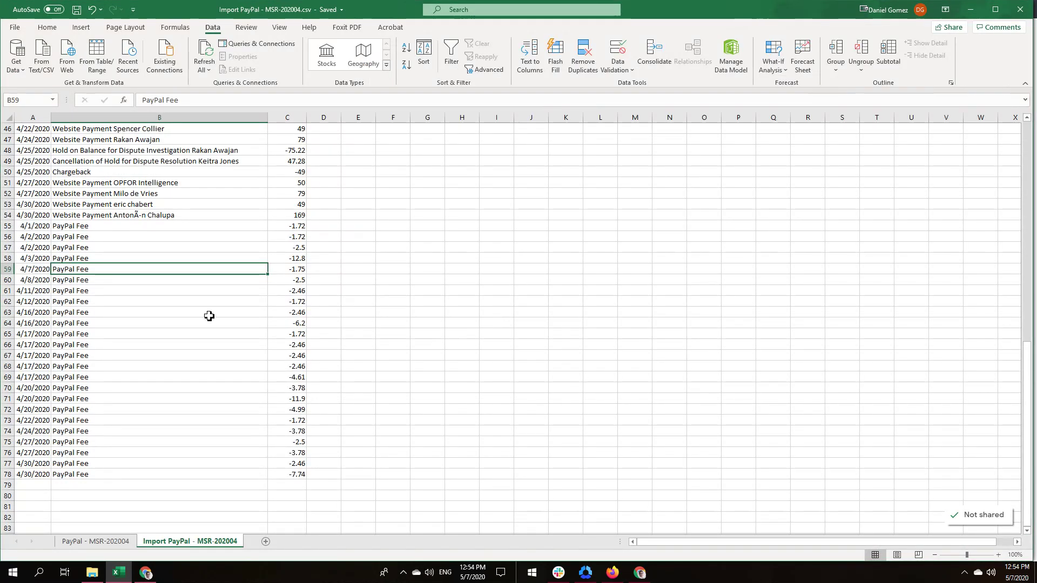
scroll(205, 324, up, 2)
scroll(205, 329, up, 13)
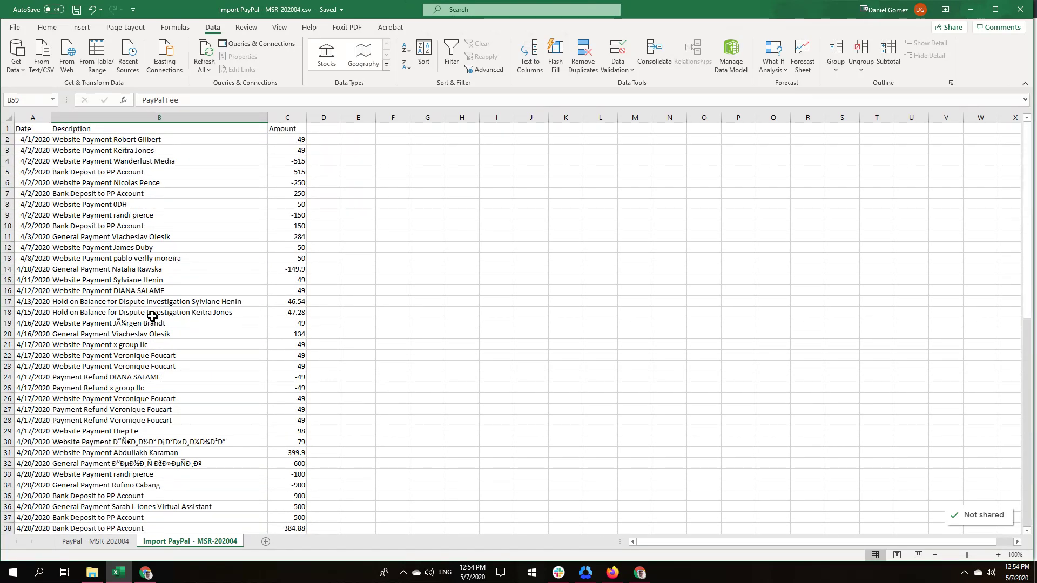
scroll(200, 486, down, 4)
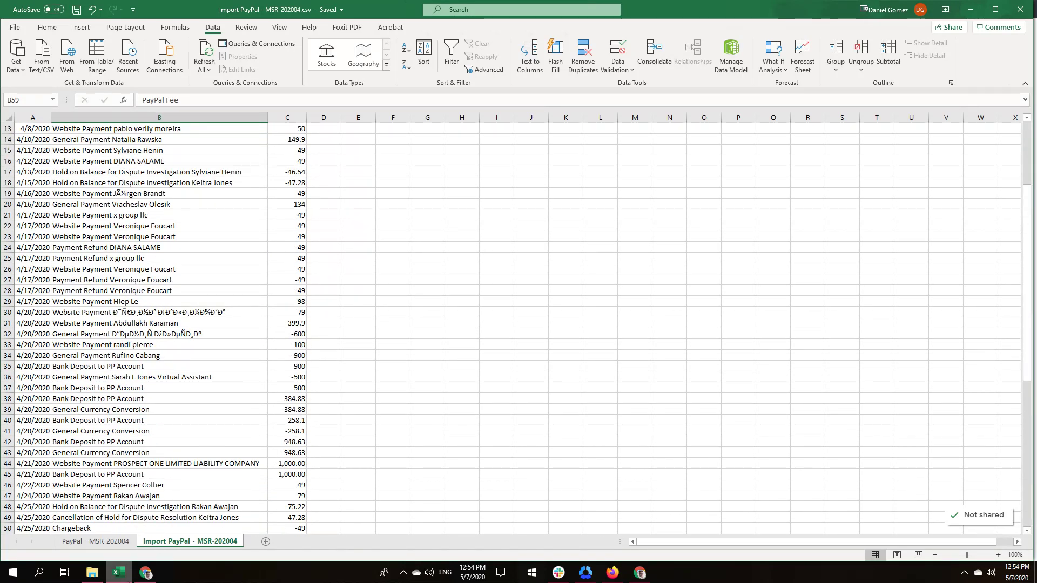
click(146, 573)
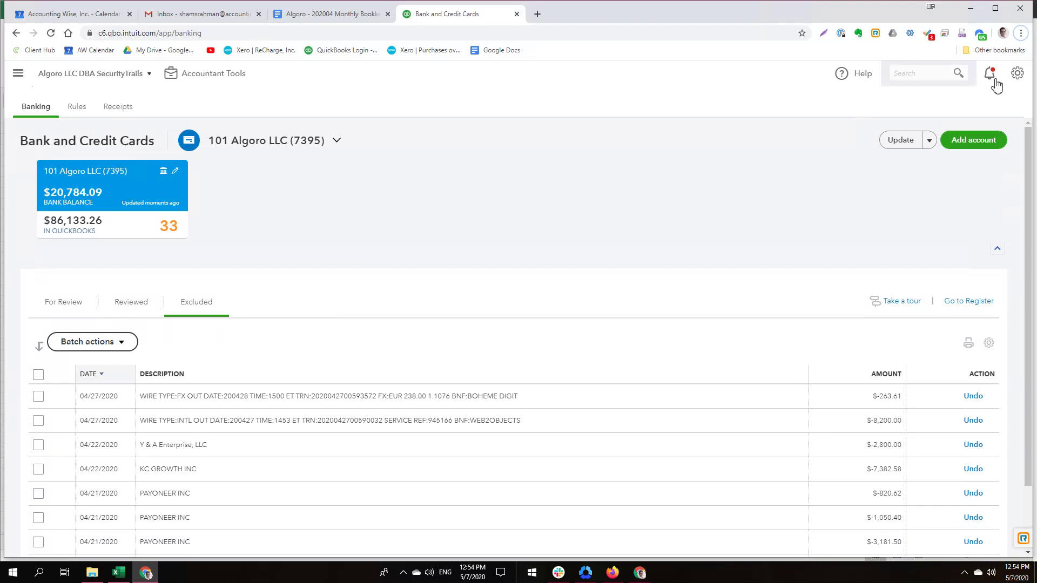
Start a Bank Data import from the gear menu's Import data and browse for a file.
click(1017, 73)
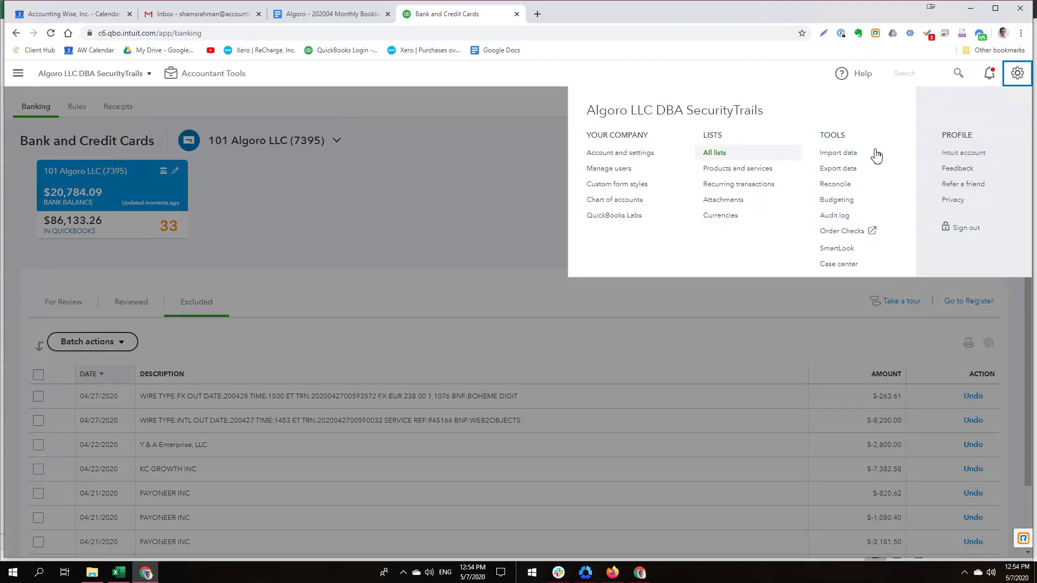
click(851, 154)
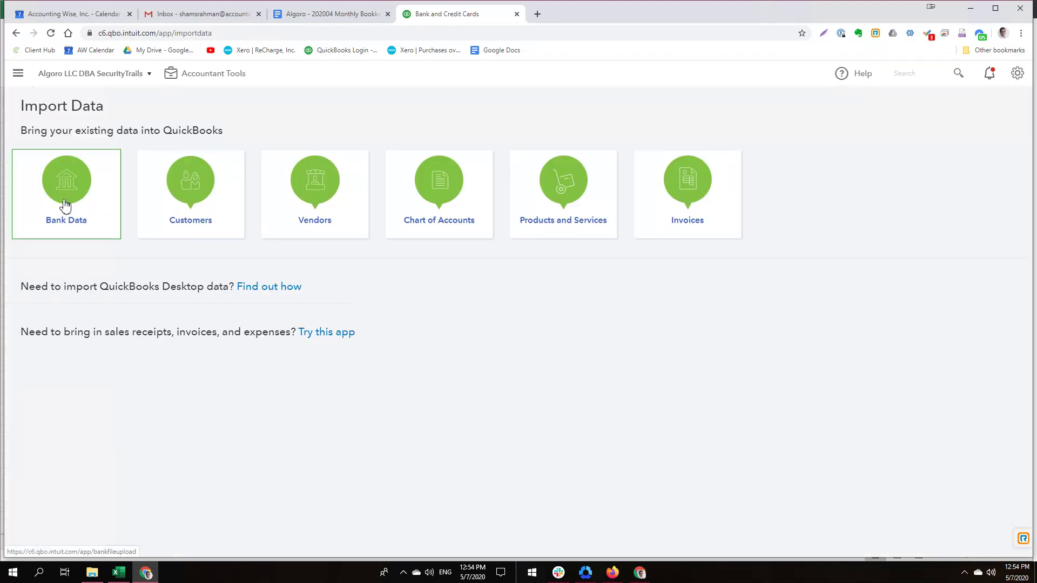
click(65, 206)
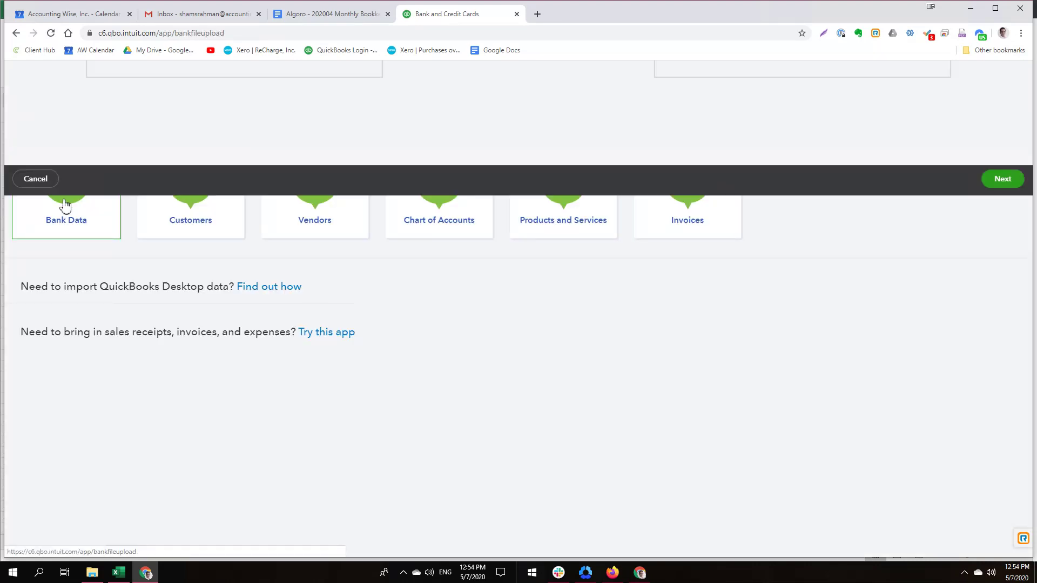
click(292, 415)
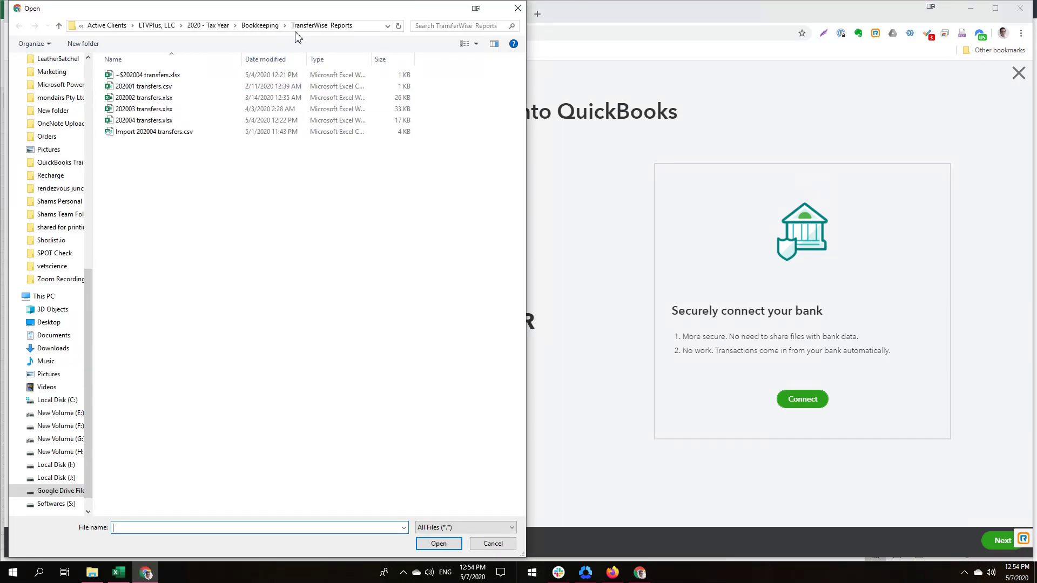
Open Import PayPal - MSR-202004.csv from Algoro, LLC's 2020 PayPal Activity Report folder and continue.
click(107, 26)
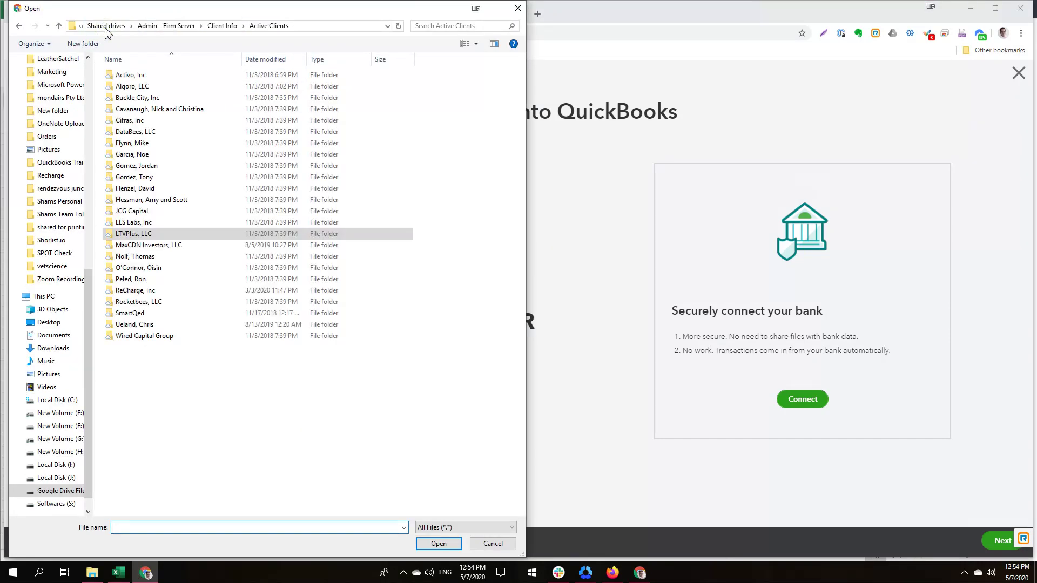
double_click(130, 86)
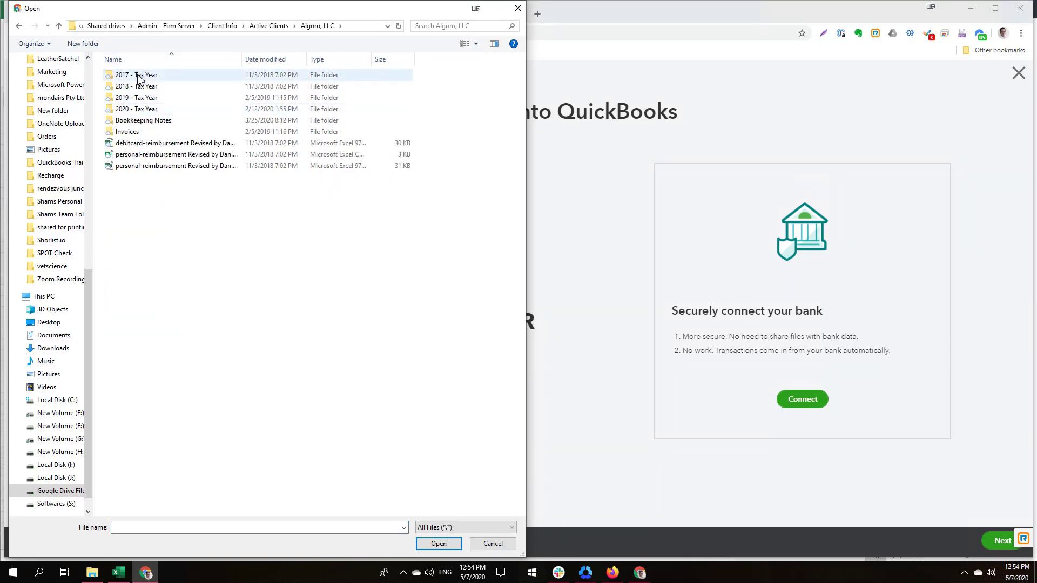
double_click(139, 109)
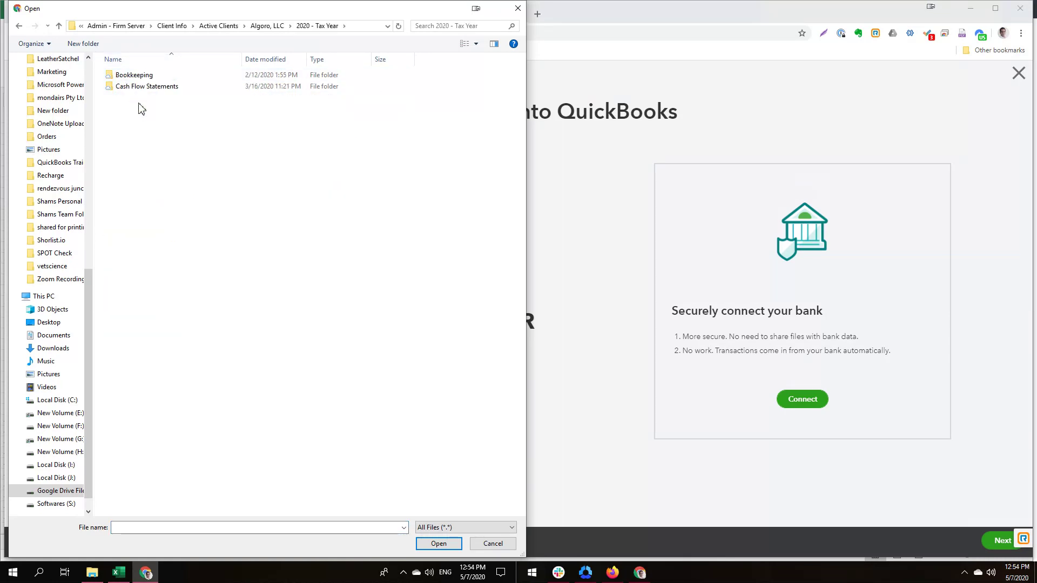
click(134, 76)
double_click(133, 76)
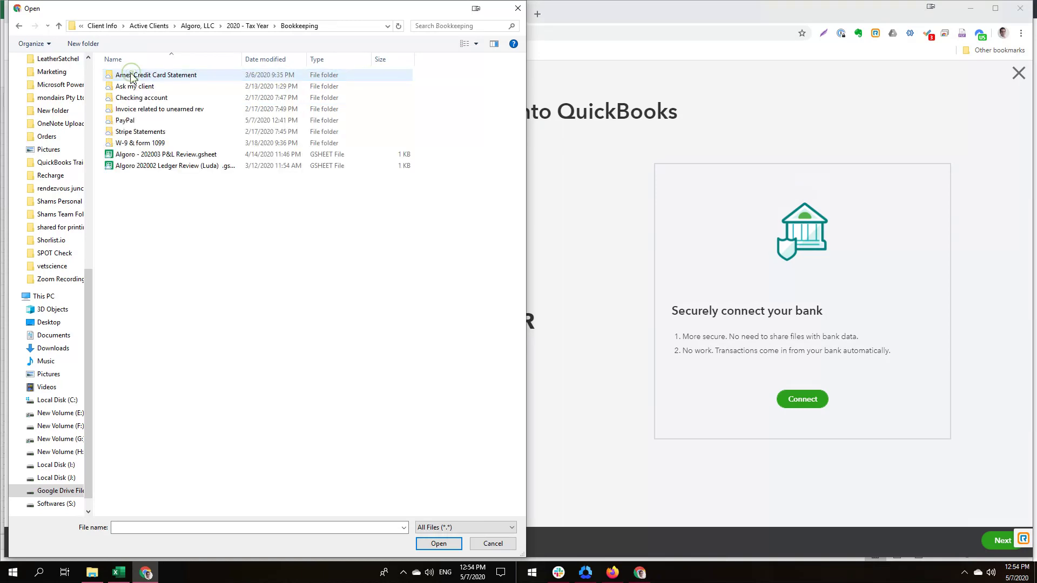
double_click(124, 120)
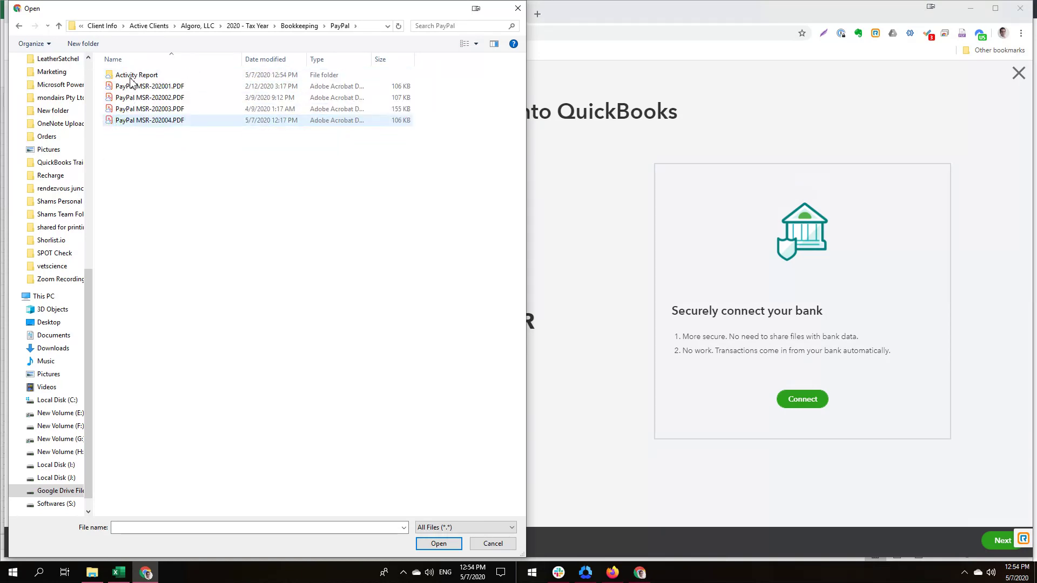
double_click(129, 76)
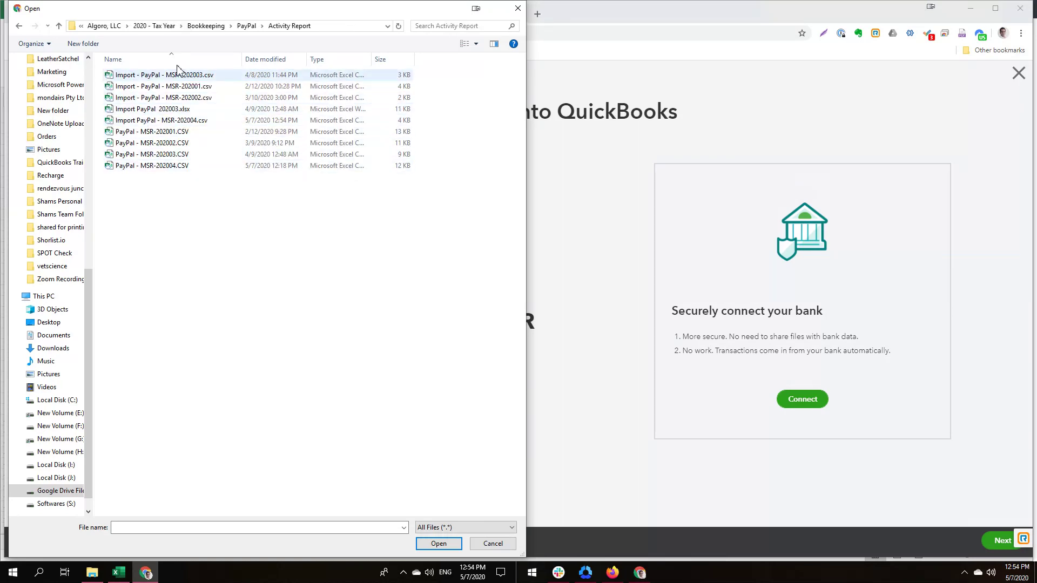
double_click(179, 123)
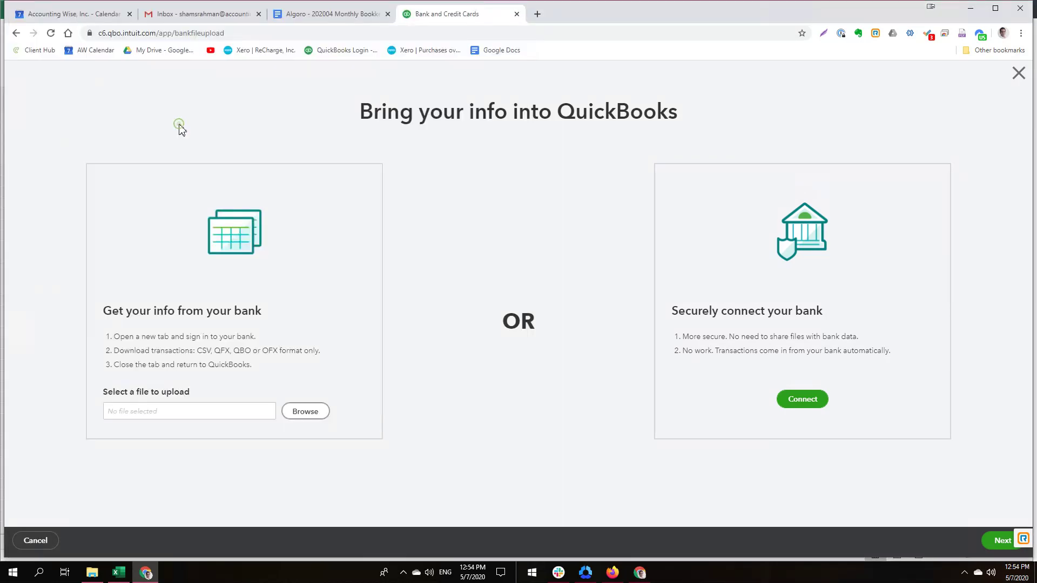
click(993, 542)
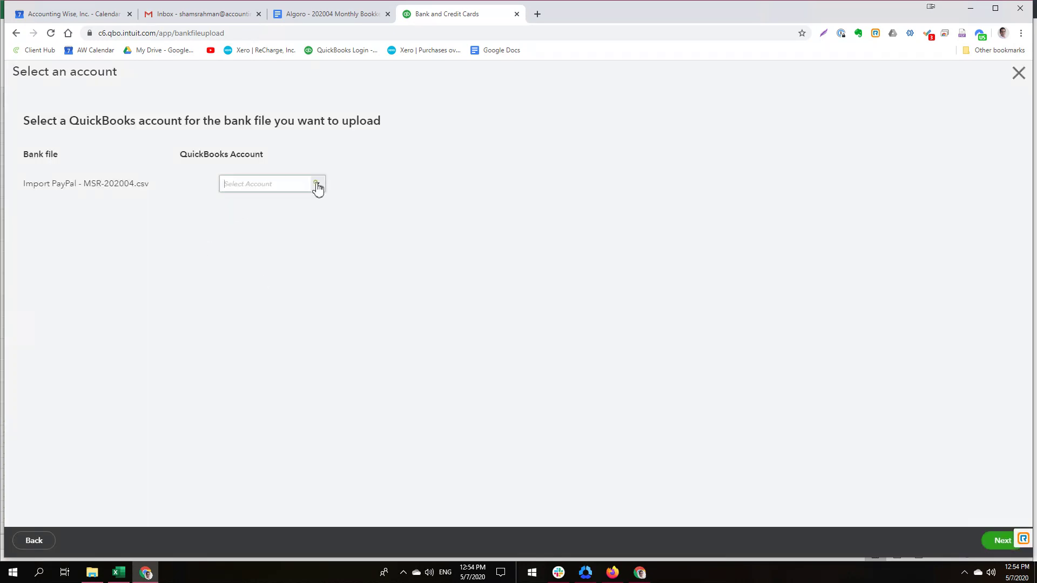
Assign the upload to 102 PayPal Bank and map Amount to Column 3 :Amount.
click(318, 184)
click(262, 243)
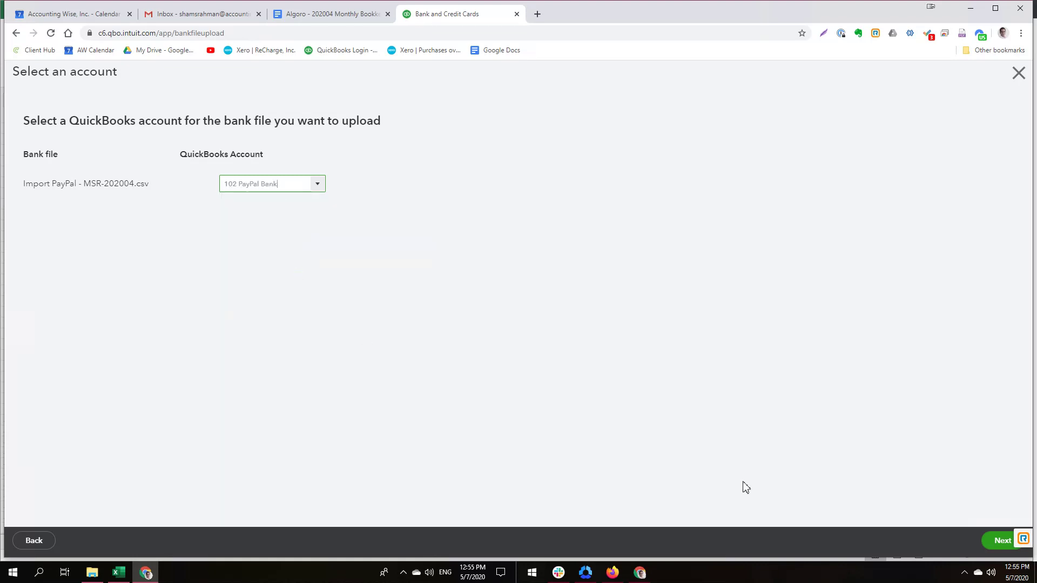
click(998, 541)
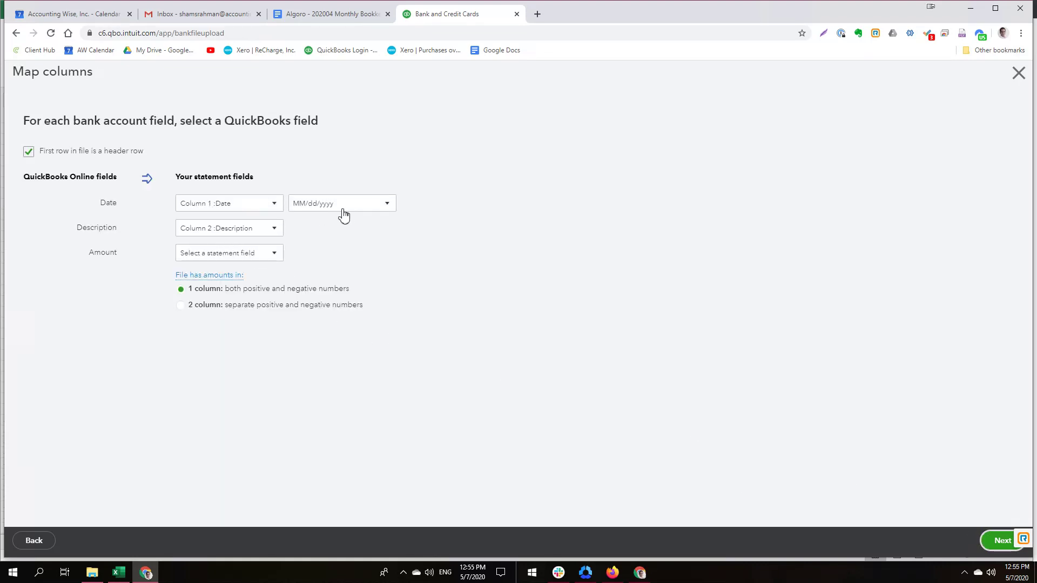
click(231, 261)
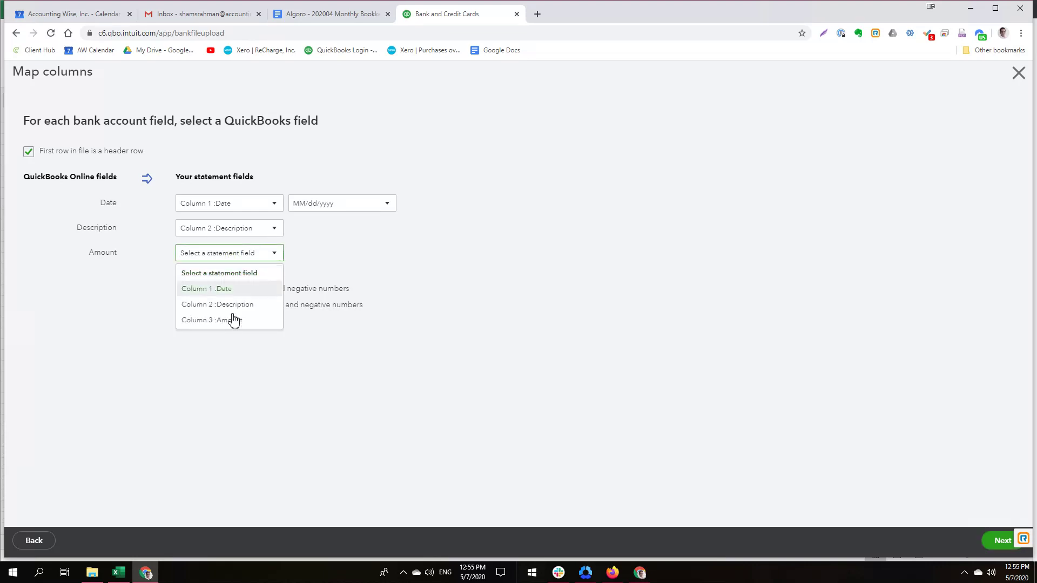
click(231, 320)
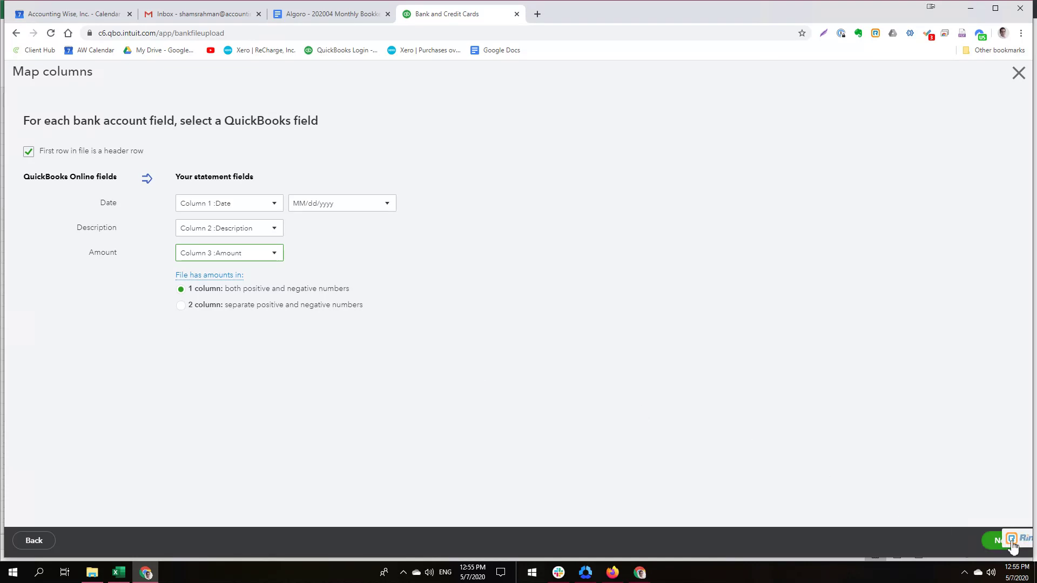
click(988, 547)
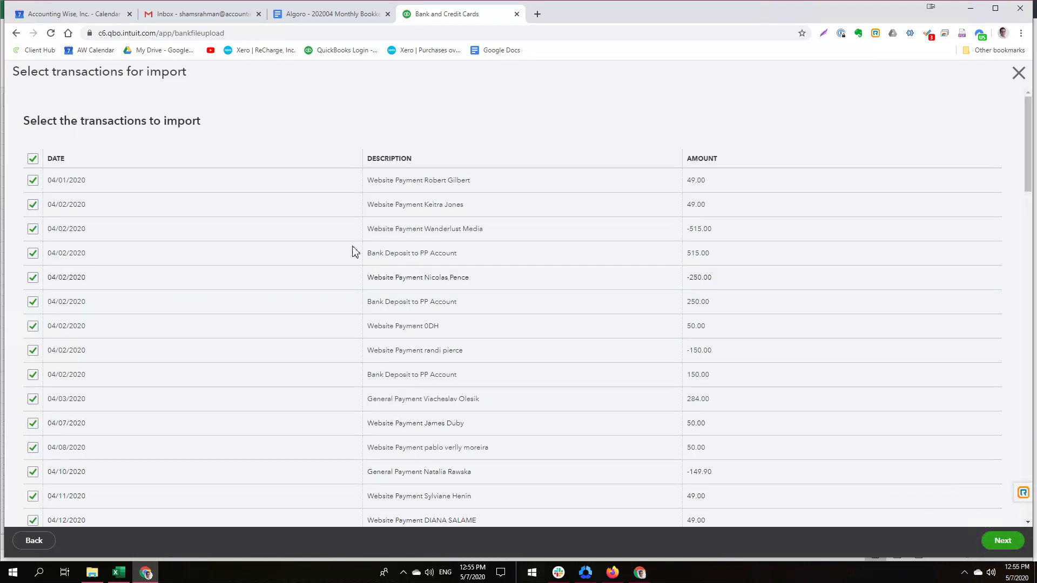
Scan the transaction list, then answer No to importing the 77 transactions.
scroll(158, 225, down, 3)
scroll(157, 225, up, 3)
scroll(145, 224, down, 20)
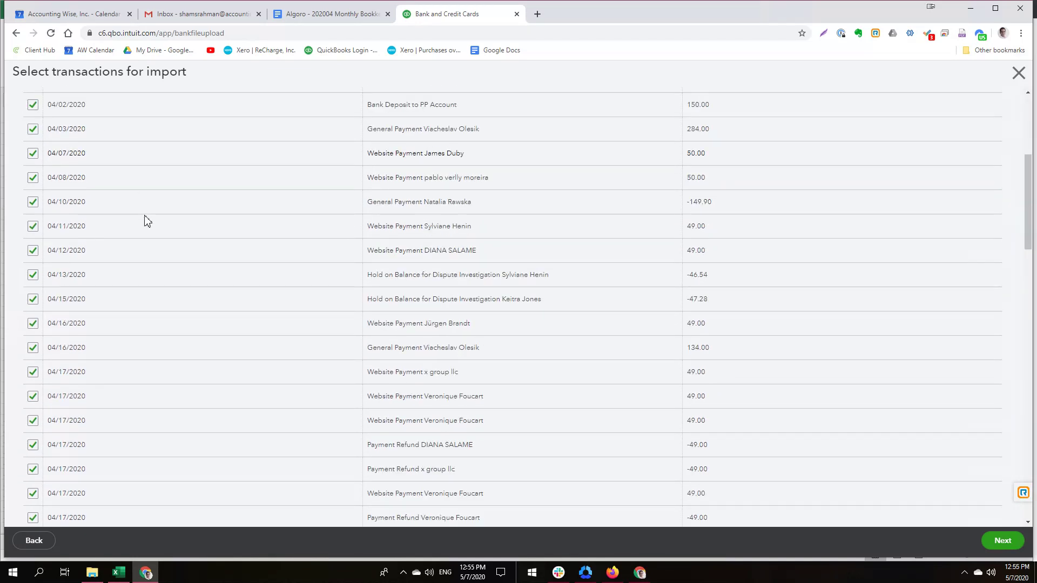
scroll(146, 226, down, 6)
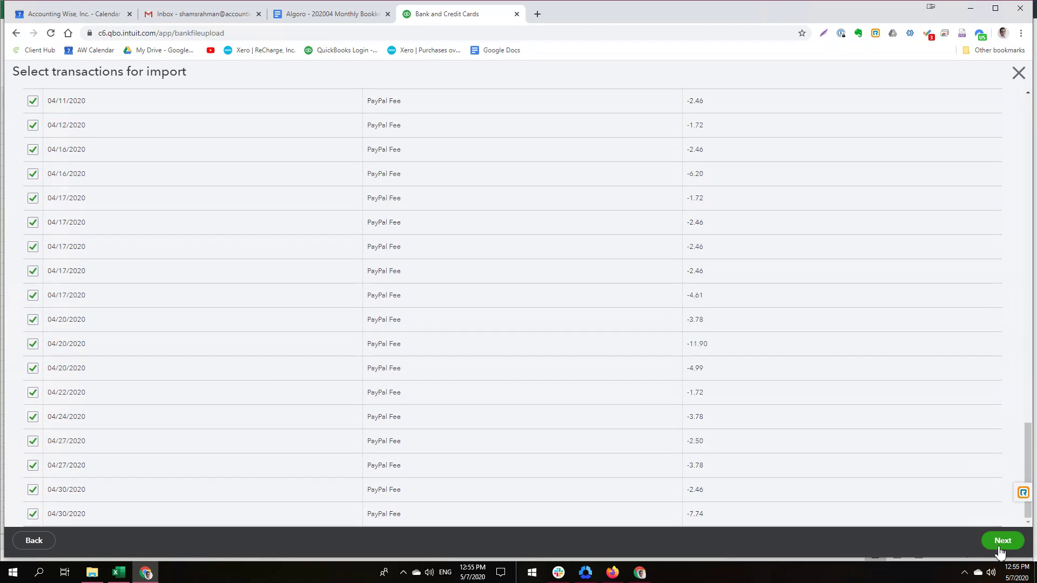
scroll(281, 369, up, 12)
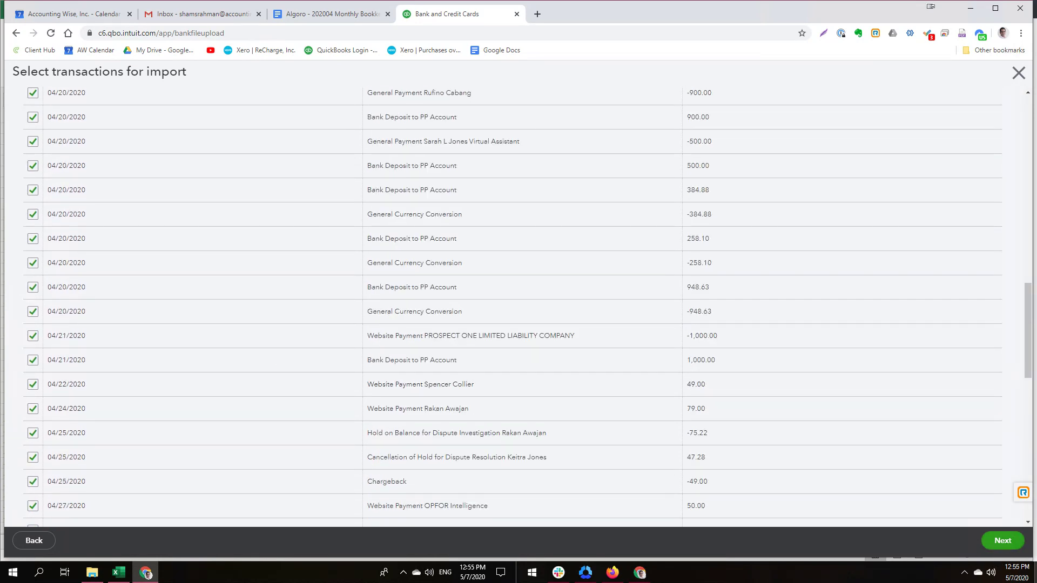
click(1008, 540)
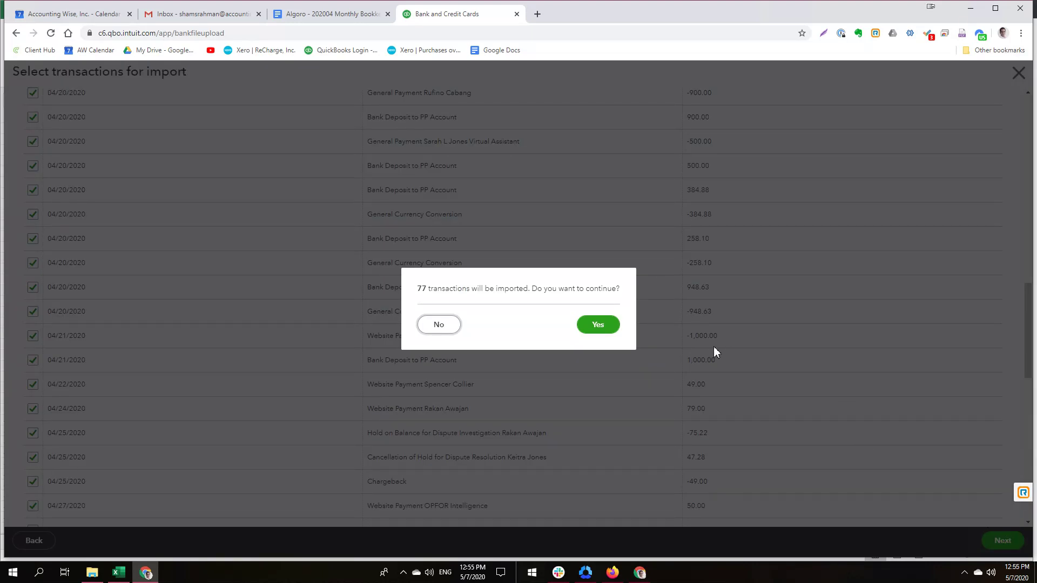
click(439, 325)
Scroll through the list, including the PayPal Fee rows, and go back to column mapping.
scroll(538, 349, down, 10)
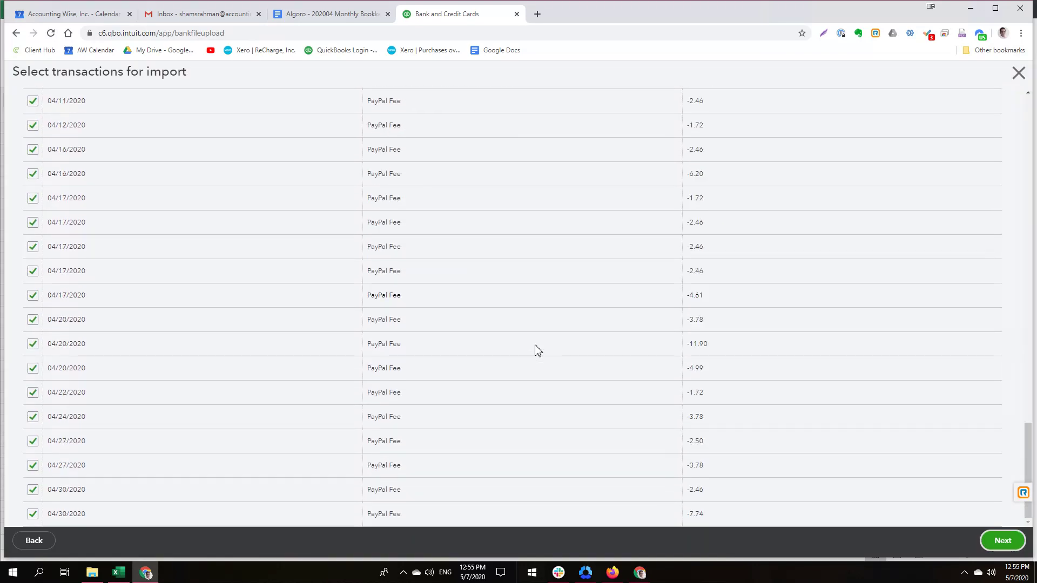
scroll(538, 350, up, 7)
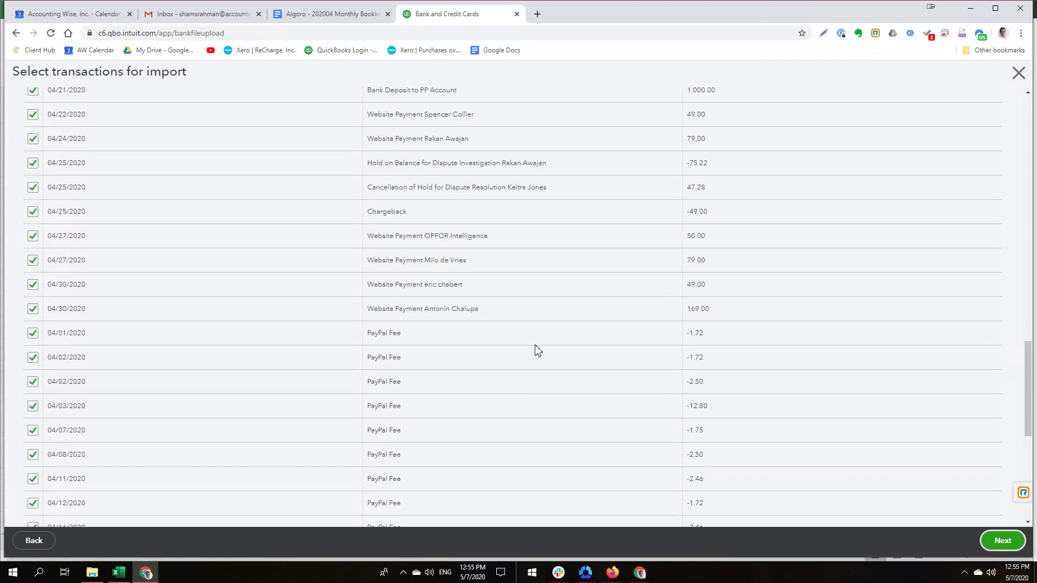
scroll(537, 350, up, 5)
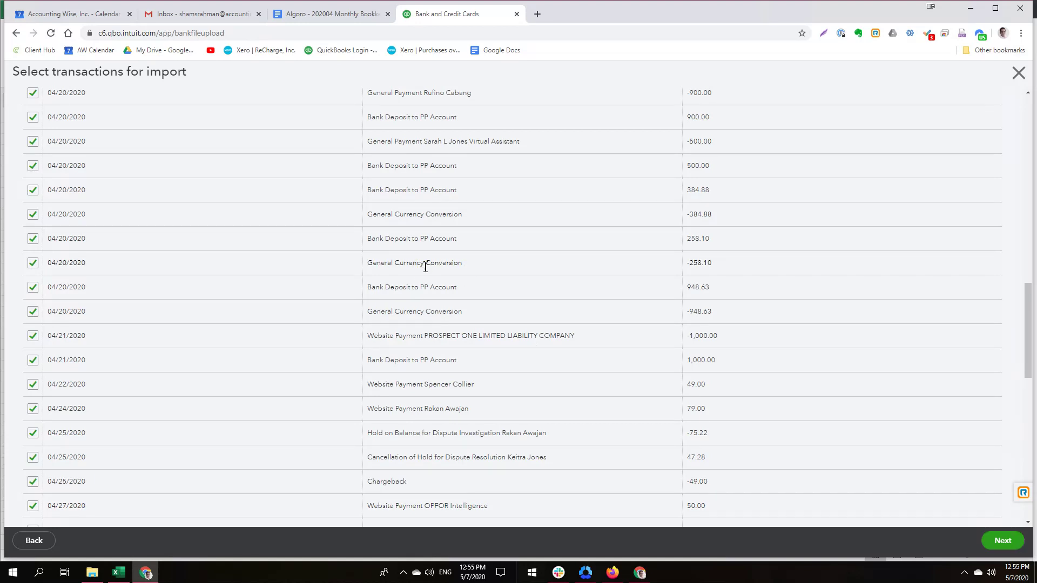
scroll(485, 306, up, 4)
scroll(486, 306, up, 6)
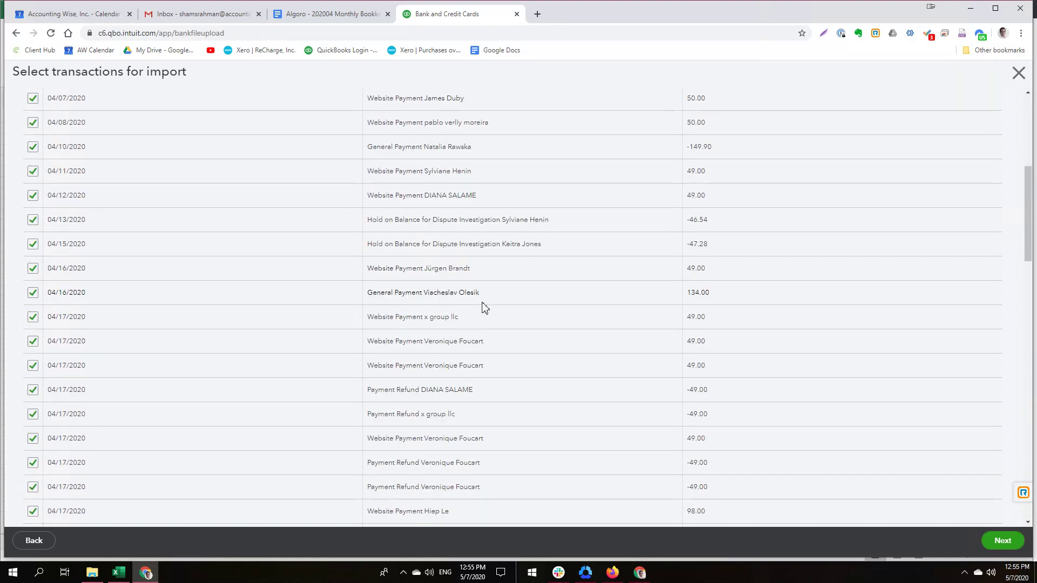
scroll(486, 306, down, 10)
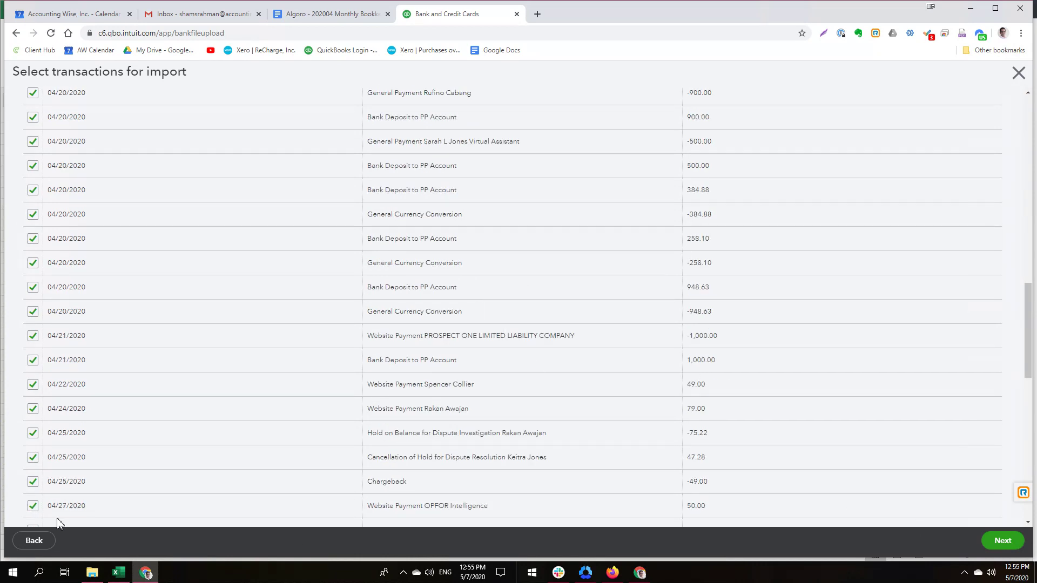
click(34, 542)
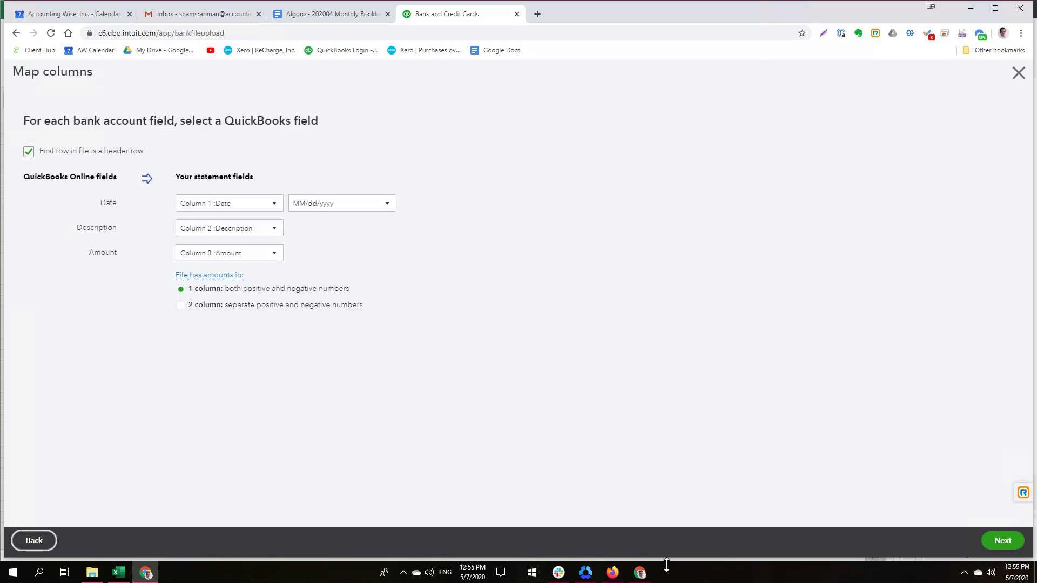
Close the QuickBooks import wizard and return to the Excel Import PayPal sheet.
click(1023, 78)
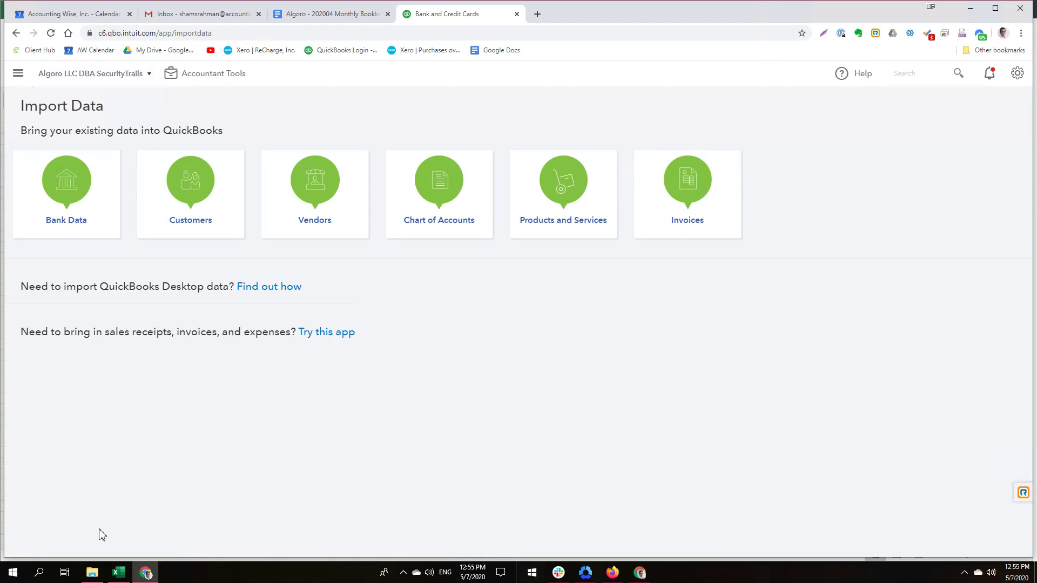
click(119, 573)
click(437, 304)
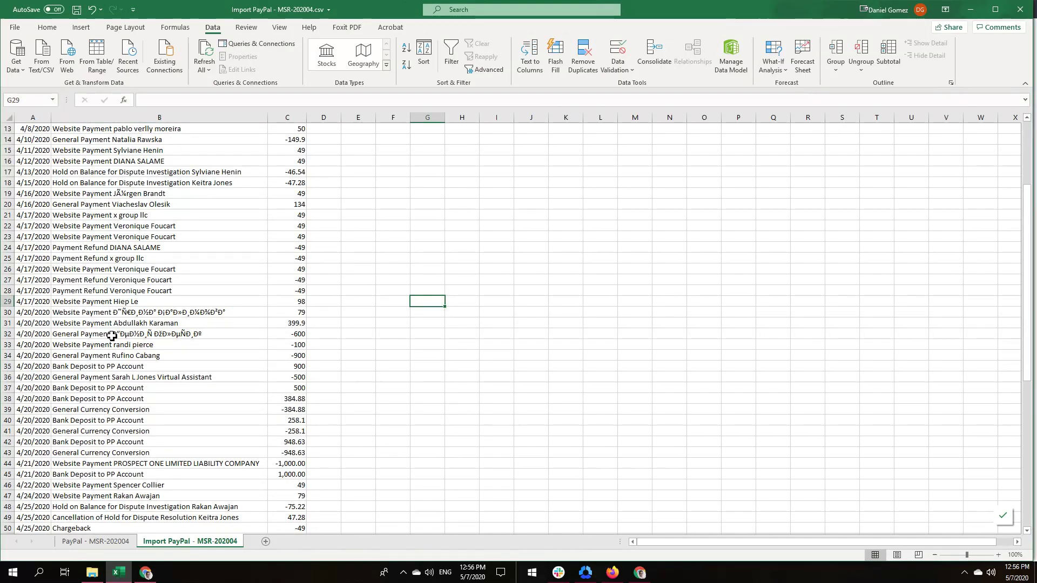
Filter the Description column on 'General cu' to show the three General Currency Conversion rows.
scroll(109, 335, up, 4)
click(176, 162)
click(204, 132)
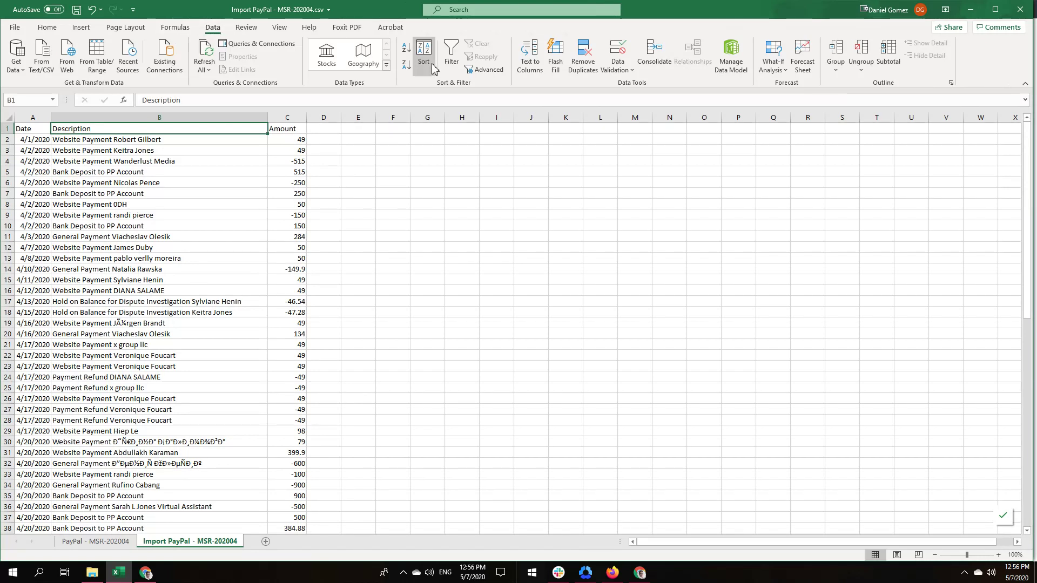
click(452, 54)
click(263, 129)
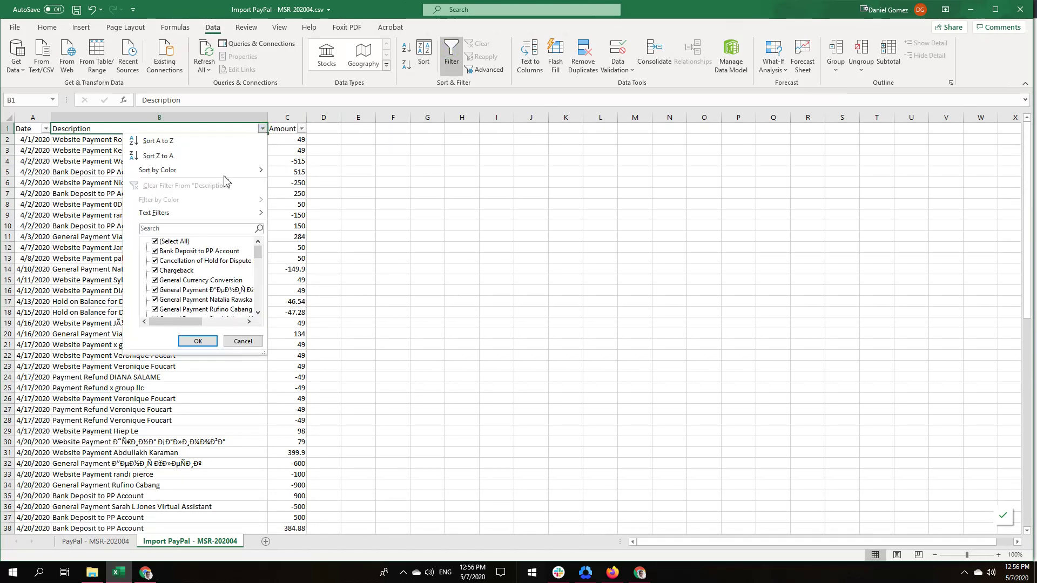
click(177, 229)
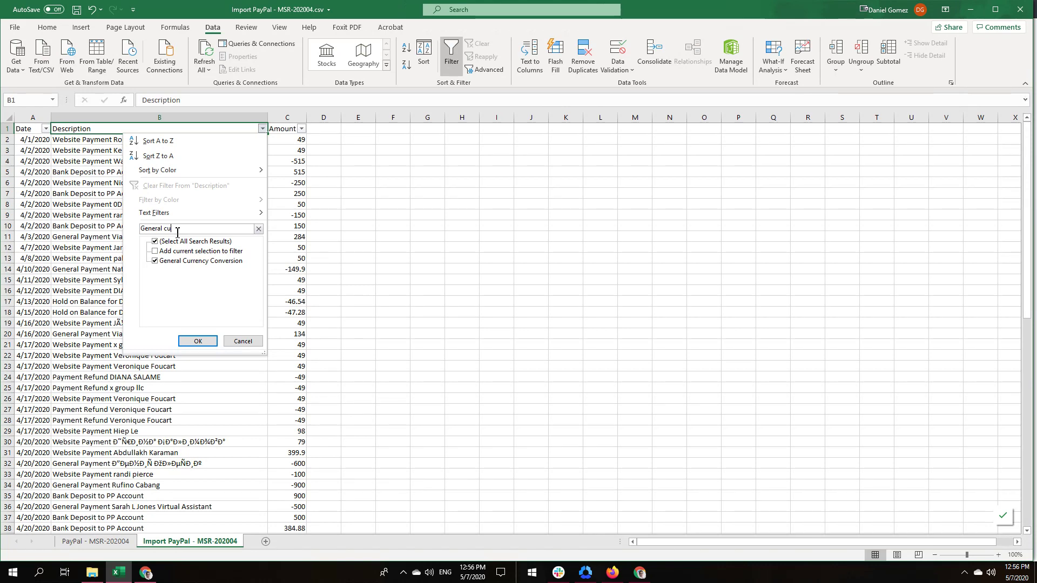
key(Return)
click(213, 264)
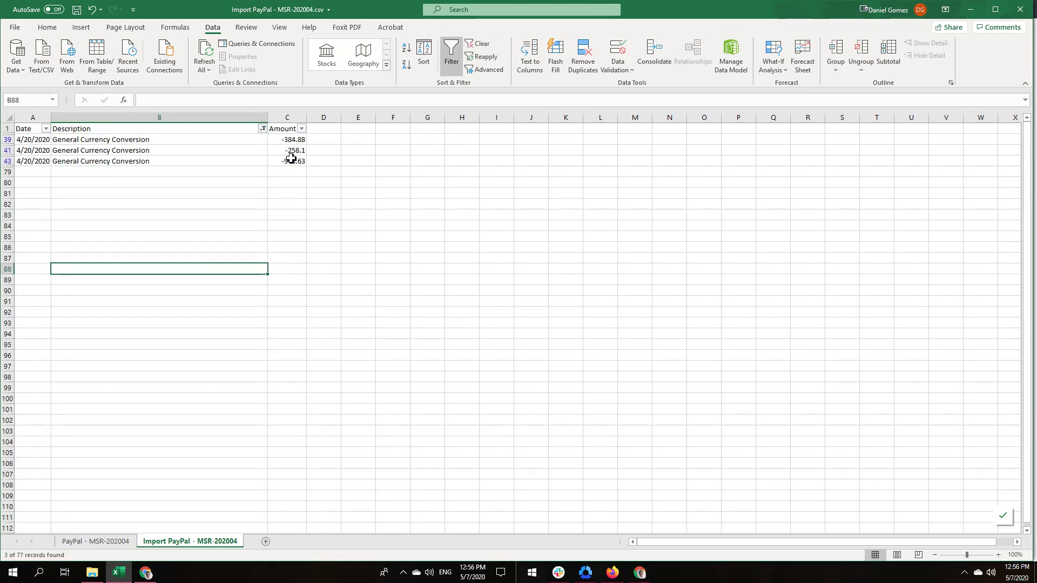
click(95, 541)
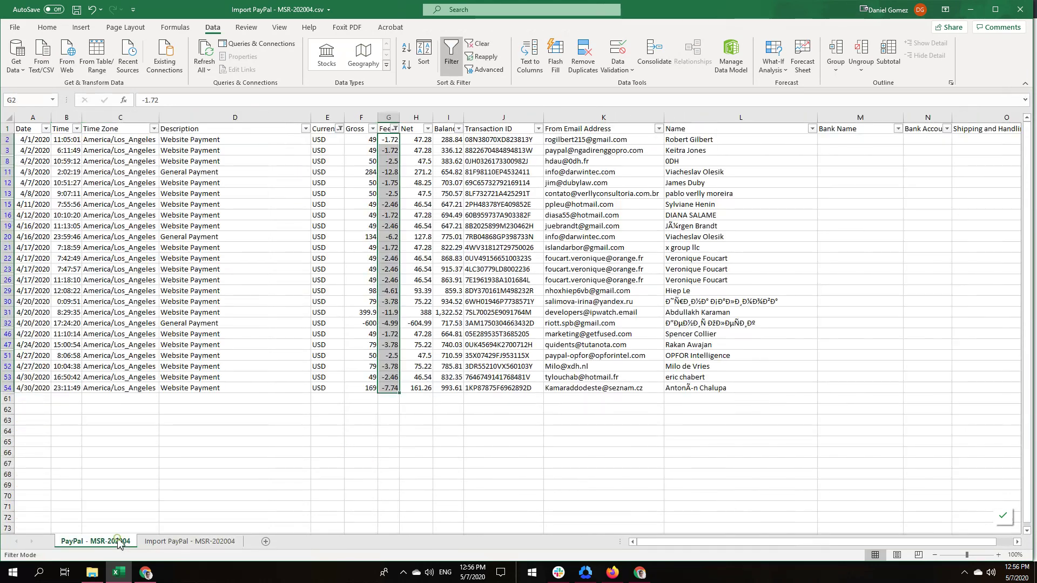
Reset the Fee filter to Select All and tick EUR in the Currency filter.
click(268, 333)
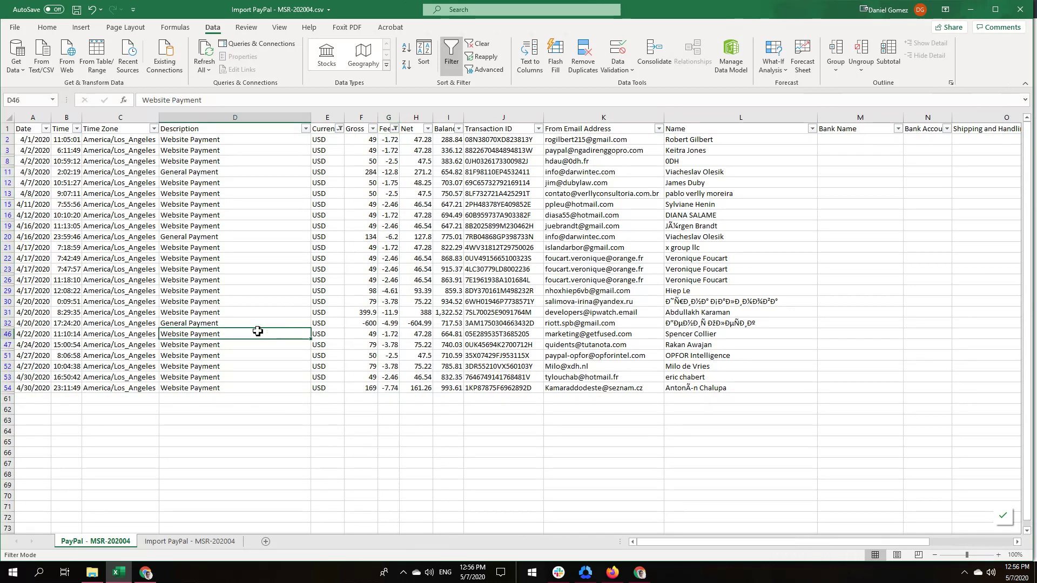
click(394, 130)
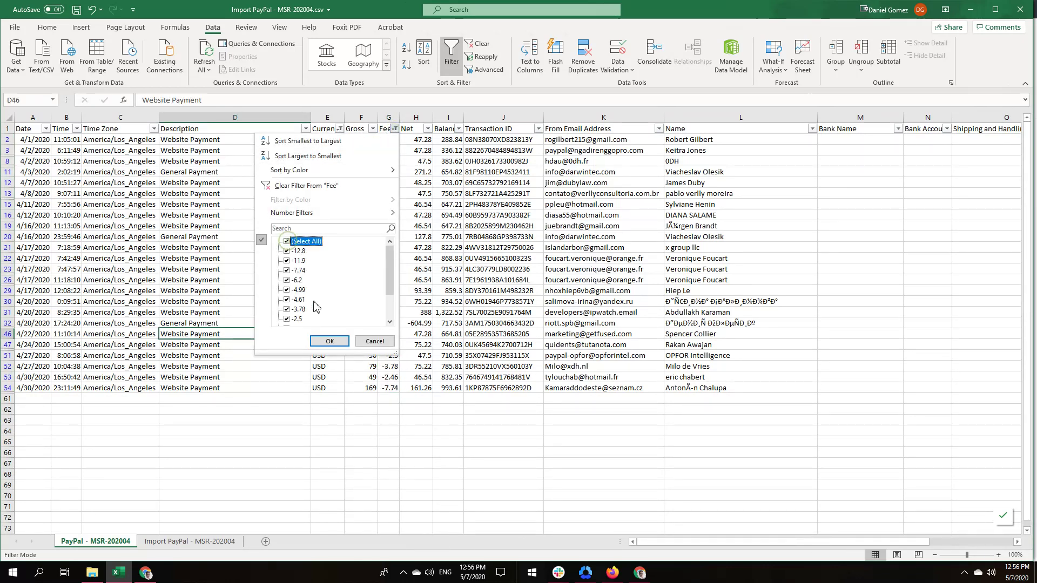
click(332, 340)
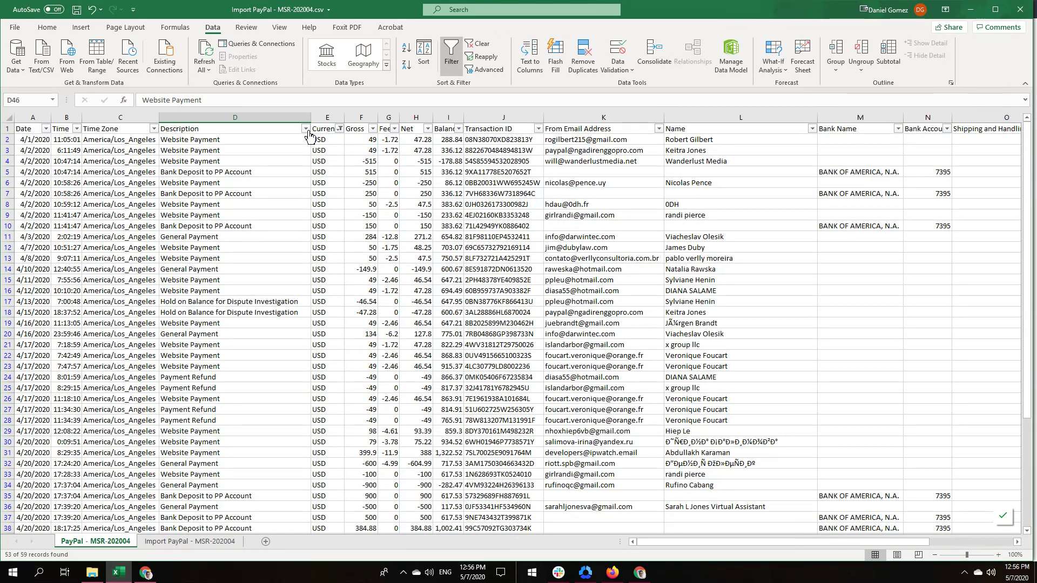
scroll(281, 396, down, 6)
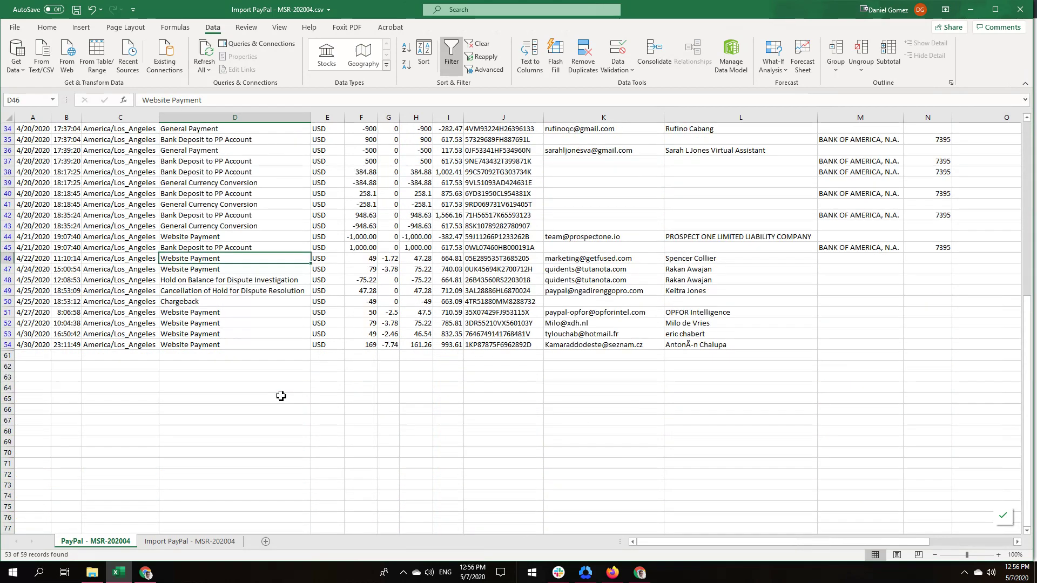
scroll(280, 396, up, 11)
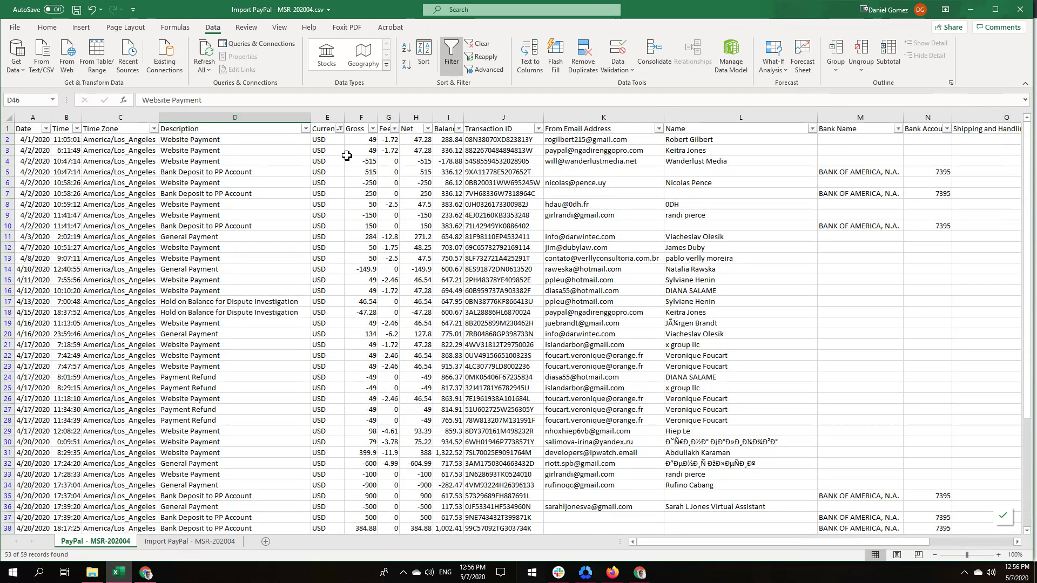
click(340, 130)
click(232, 251)
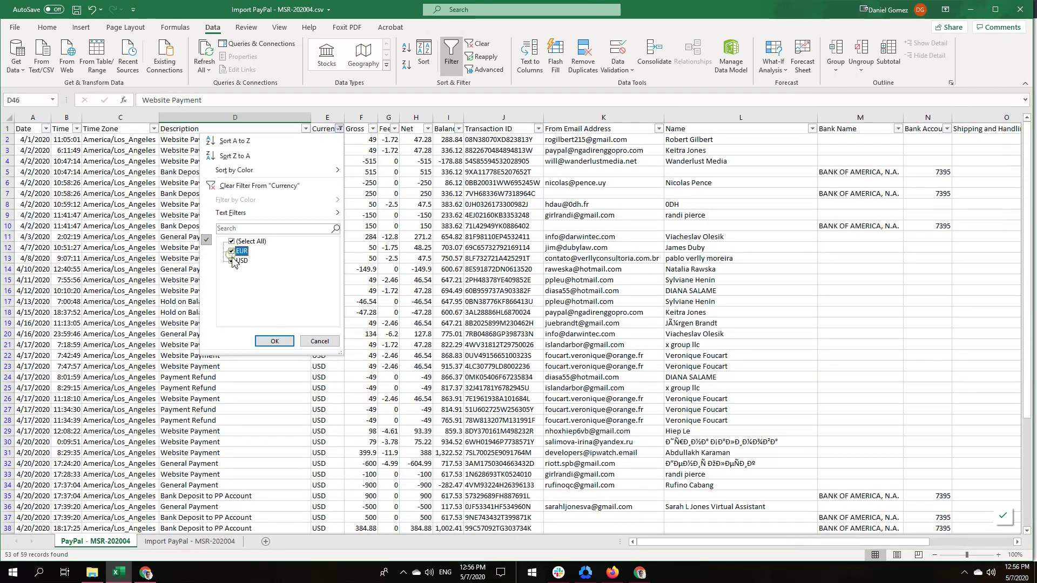
click(273, 341)
scroll(273, 342, down, 13)
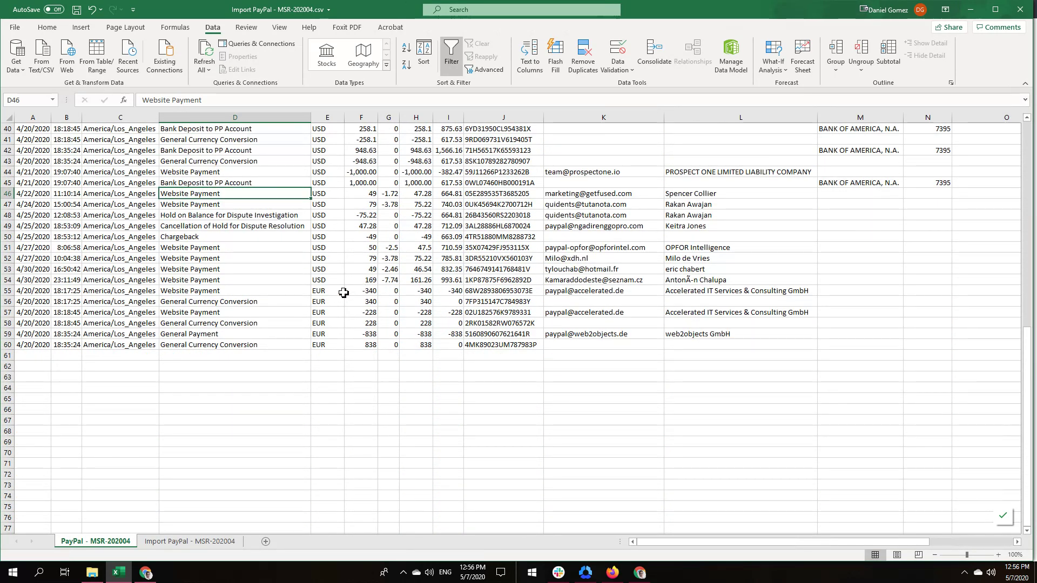
click(346, 292)
click(189, 541)
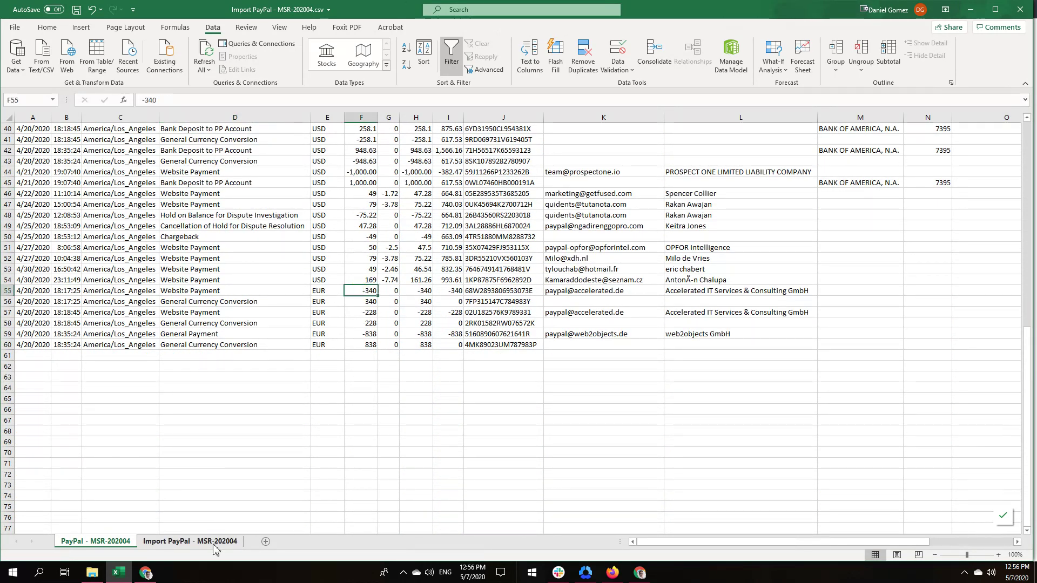
Copy the payee company name from L55 over the General Currency Conversion description in B39.
click(293, 142)
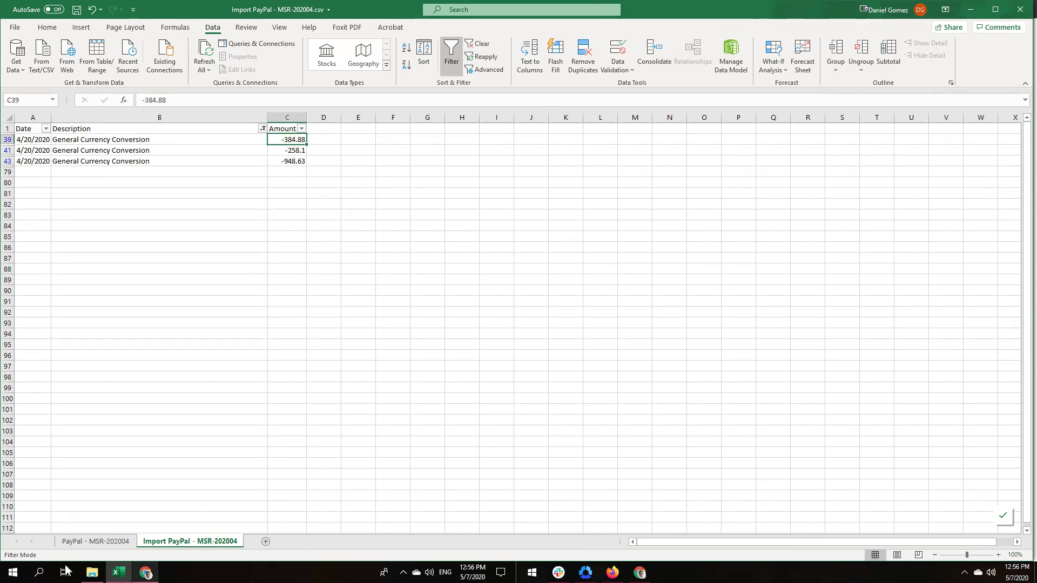
click(108, 543)
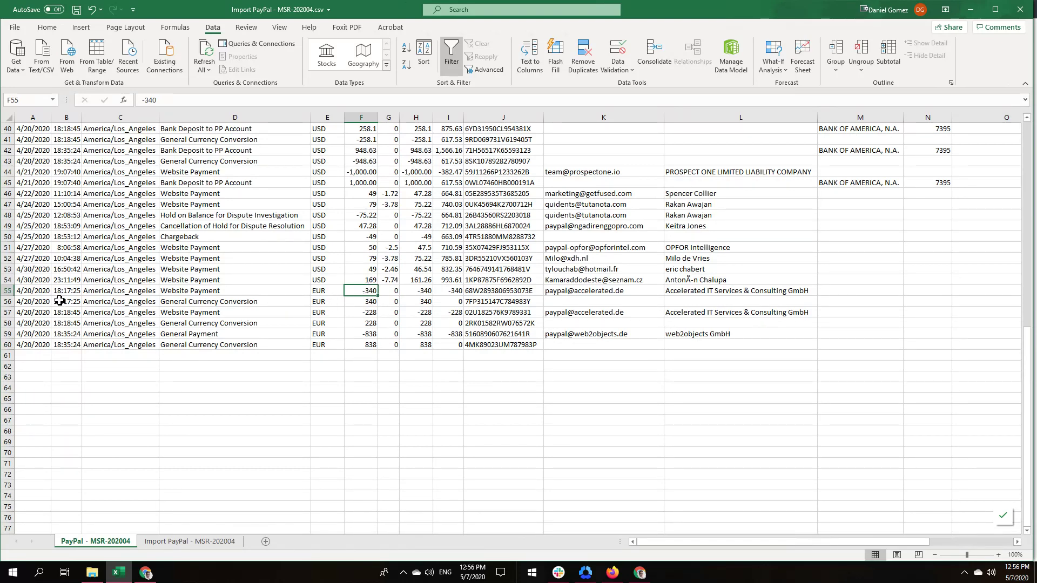
click(36, 292)
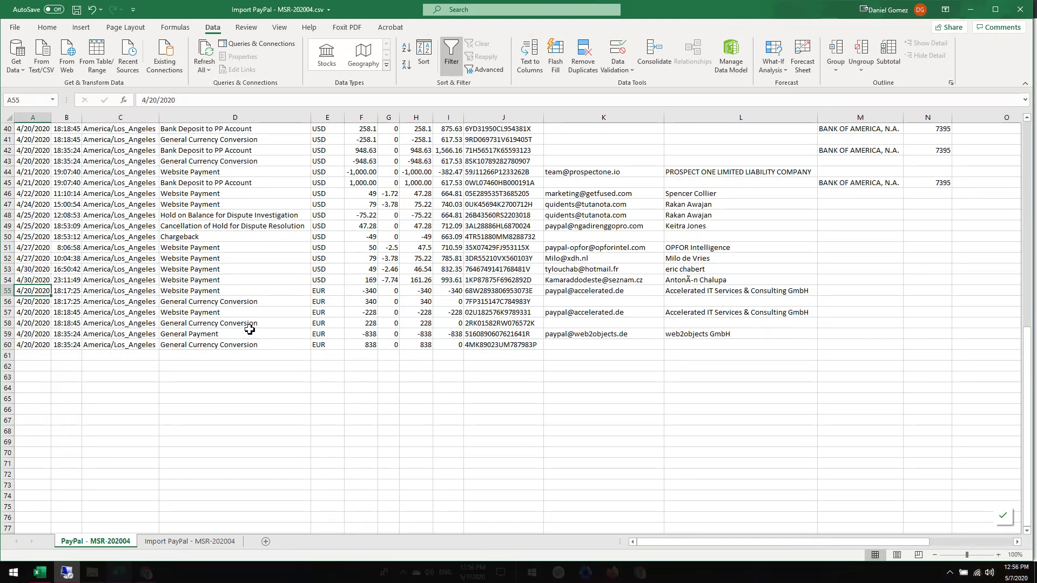
click(542, 291)
click(332, 290)
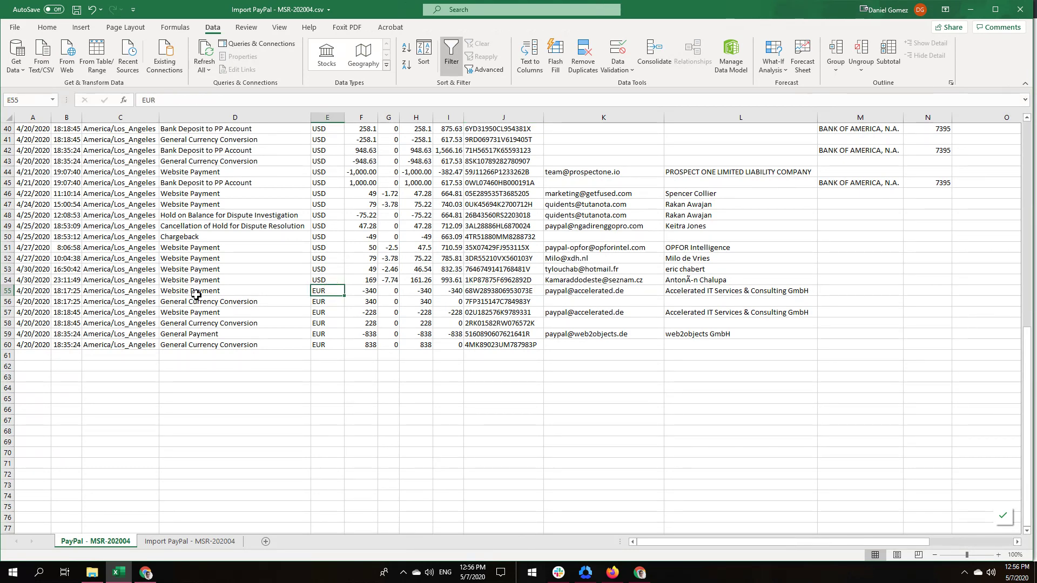
drag(228, 303, 354, 302)
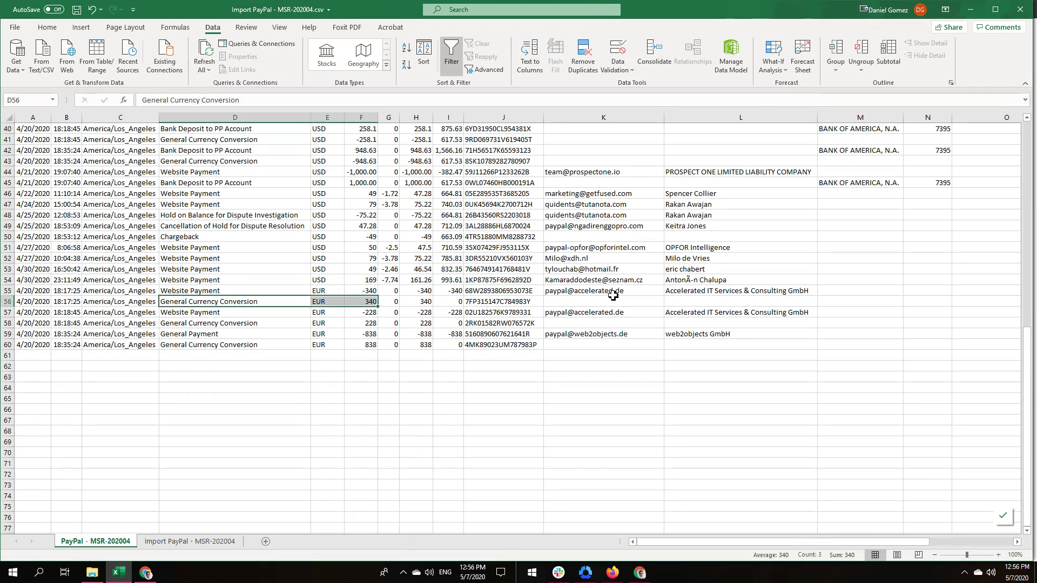
click(694, 294)
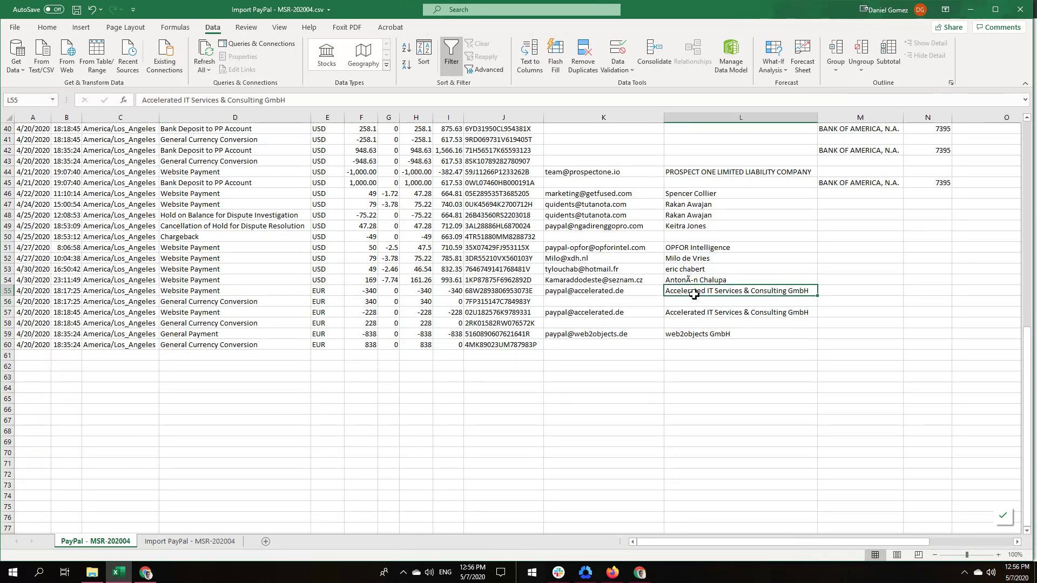
key(ctrl+c)
click(204, 541)
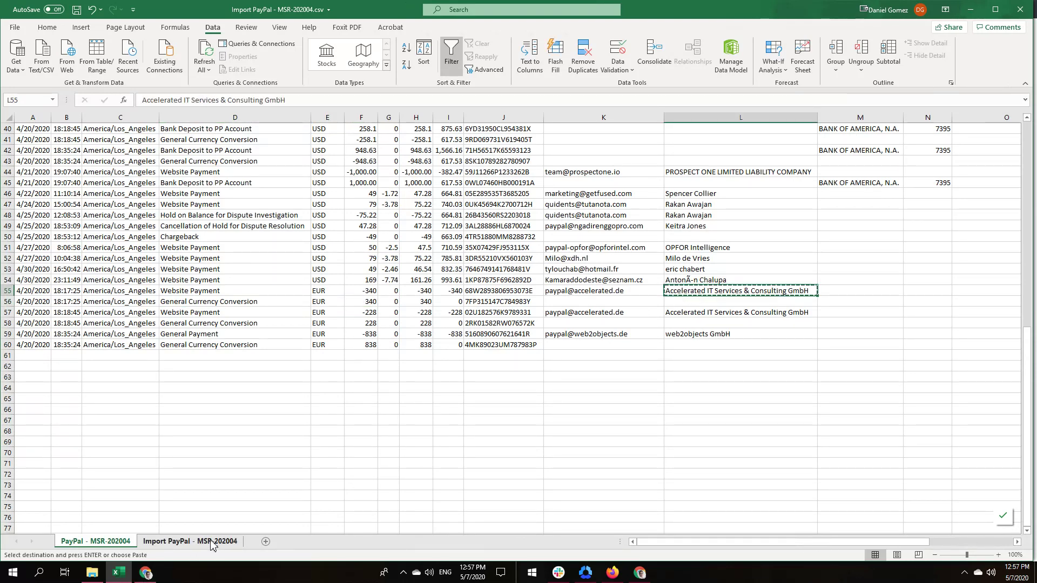
click(166, 149)
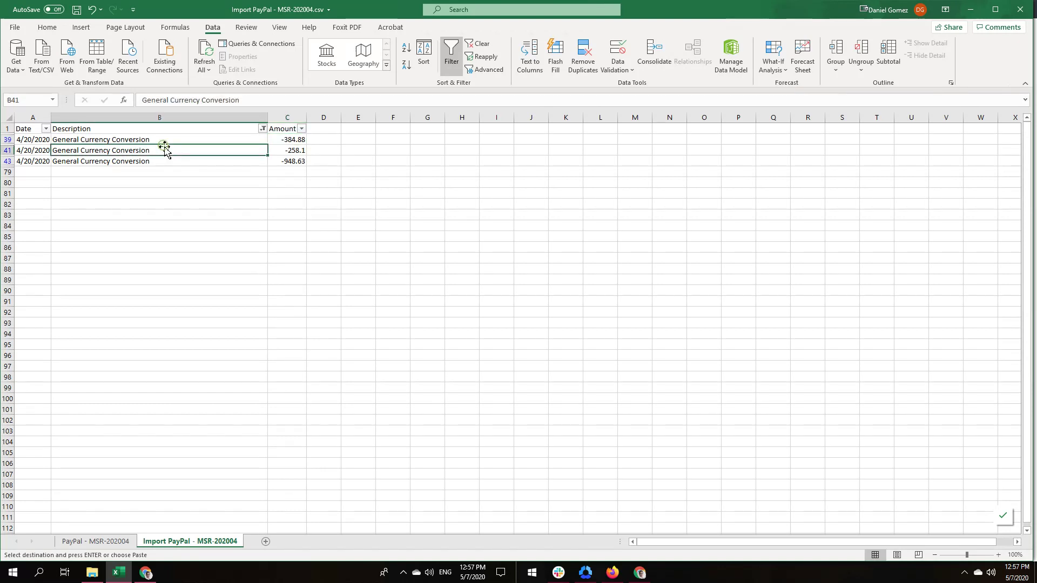
click(181, 141)
key(ctrl+v)
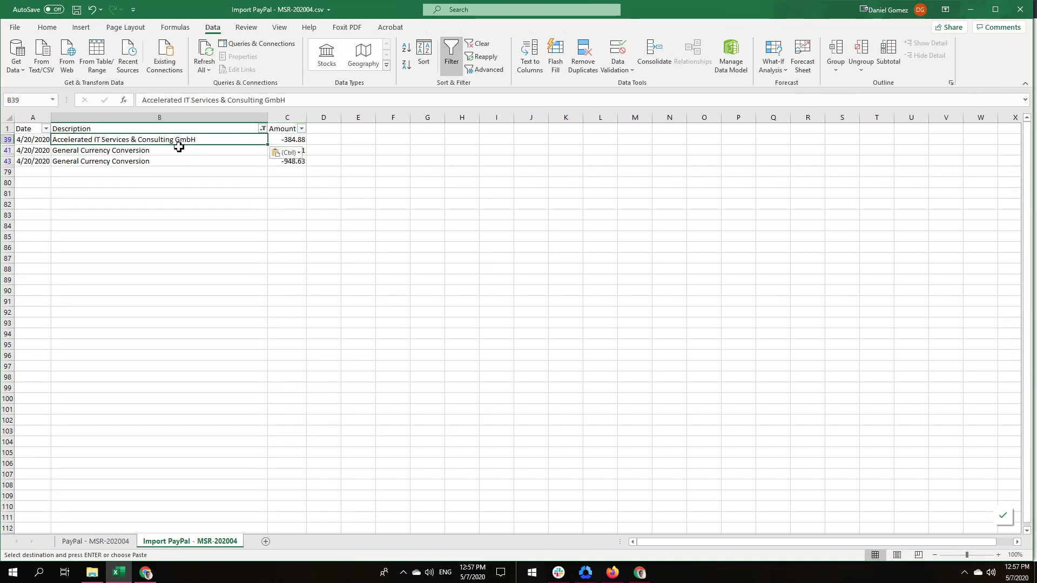
Paste the vendor name for the matching -228 transaction into B41.
click(95, 541)
click(696, 315)
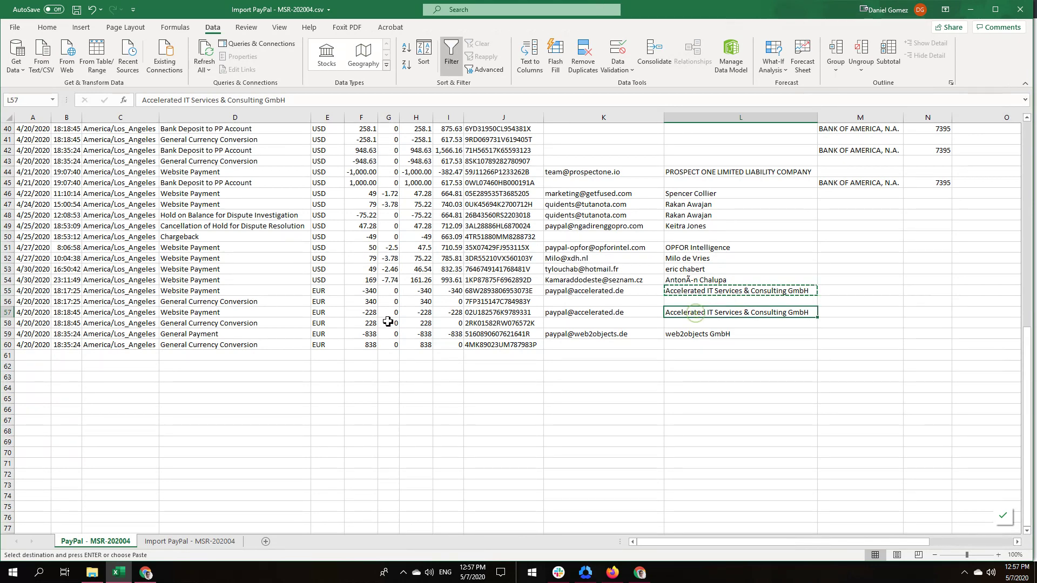
click(370, 313)
click(691, 316)
click(189, 541)
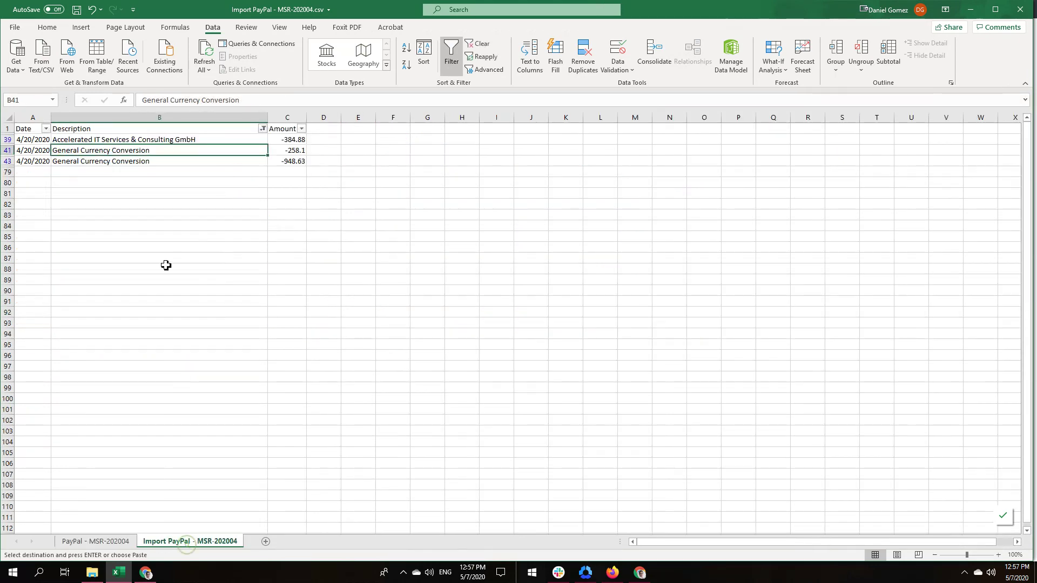
key(ctrl+v)
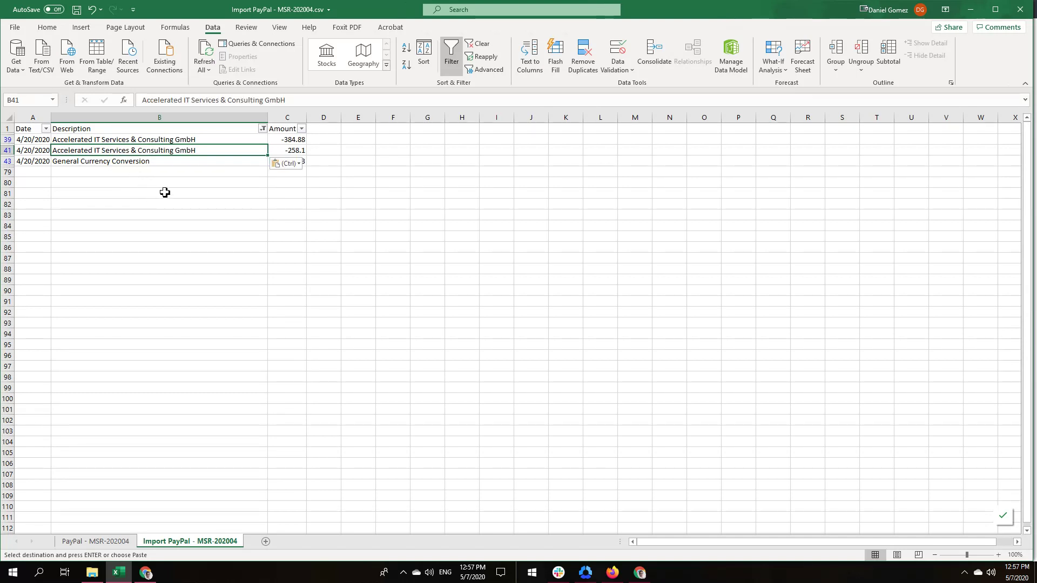
click(150, 165)
Put web2objects GmbH from L59 into B43 and save the CSV.
click(95, 541)
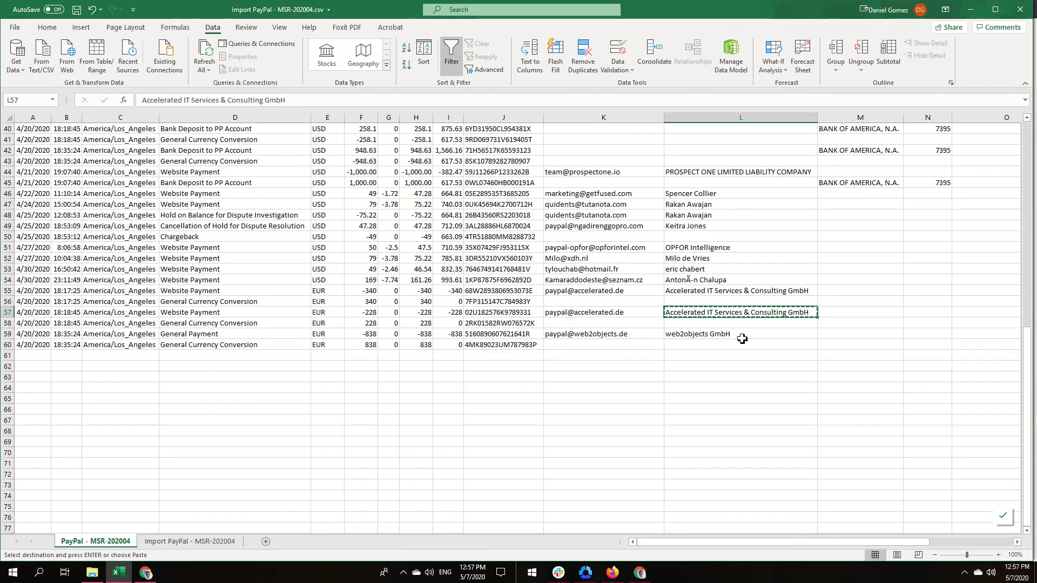
click(724, 335)
key(ctrl+c)
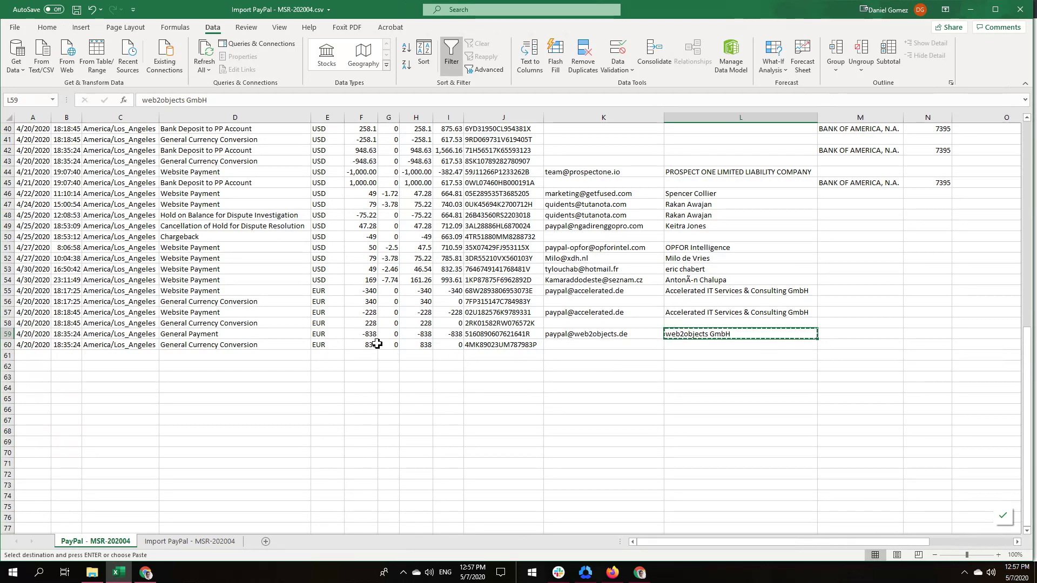
click(191, 541)
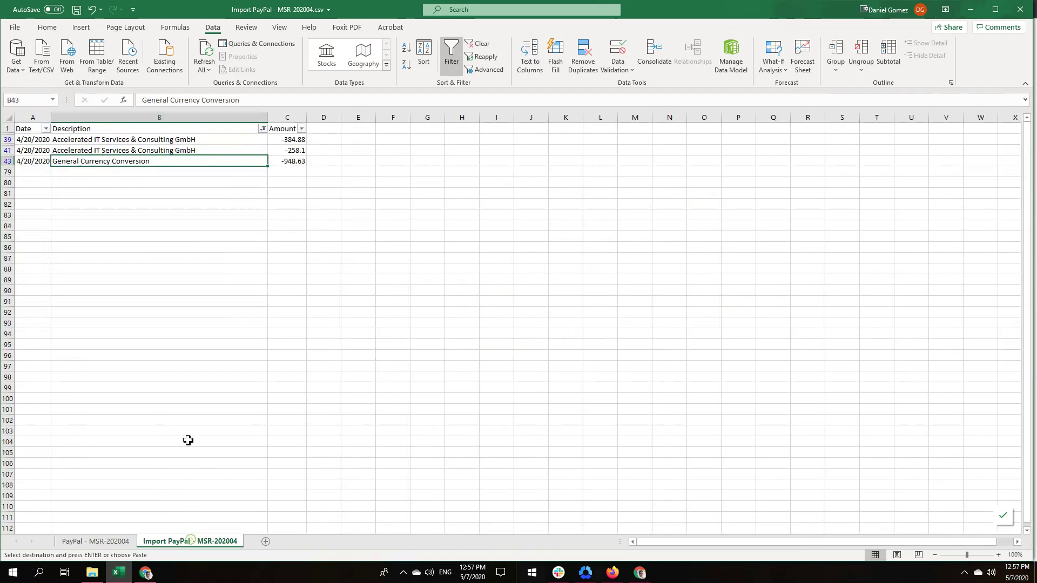
click(227, 189)
click(129, 162)
key(ctrl+v)
click(190, 240)
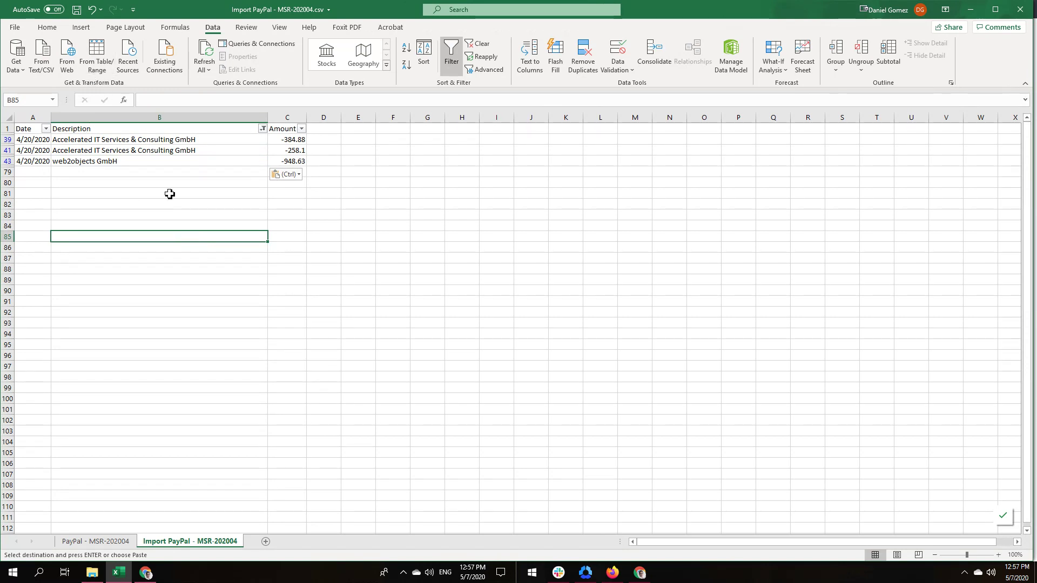
click(76, 9)
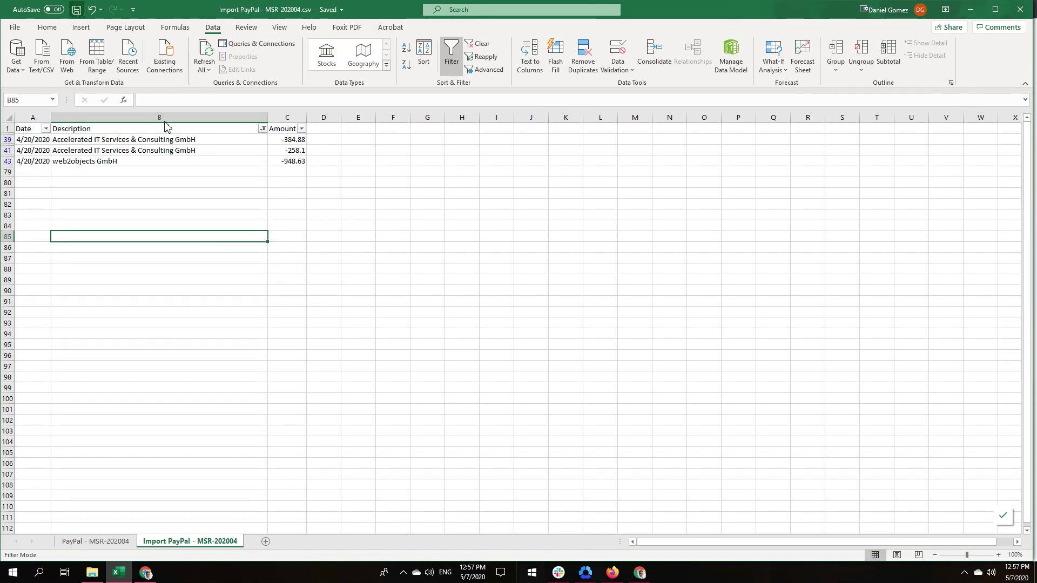
click(145, 572)
Upload the Import PayPal - MSR-202004.csv file as bank data.
click(46, 172)
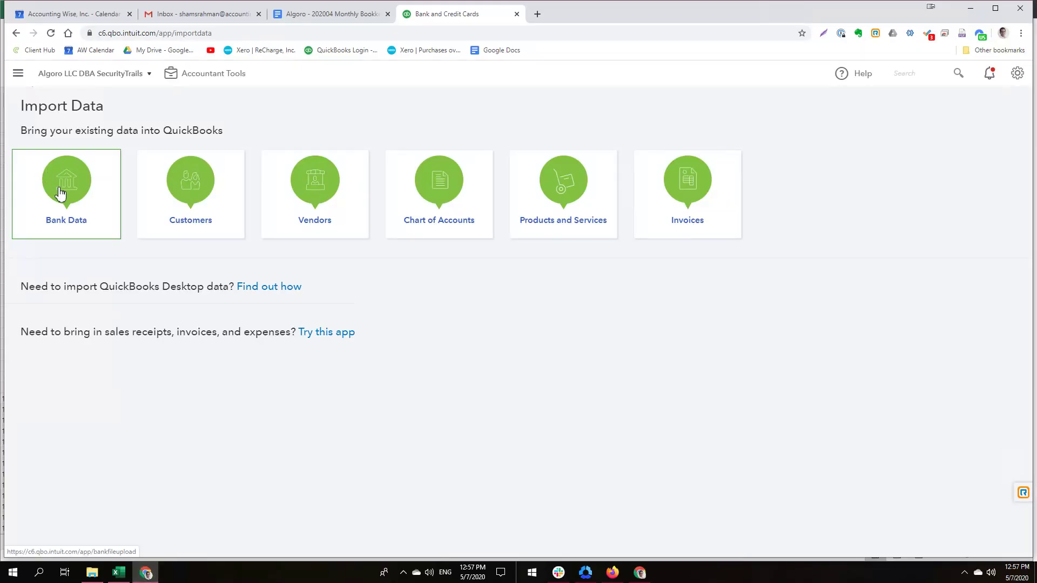
click(316, 418)
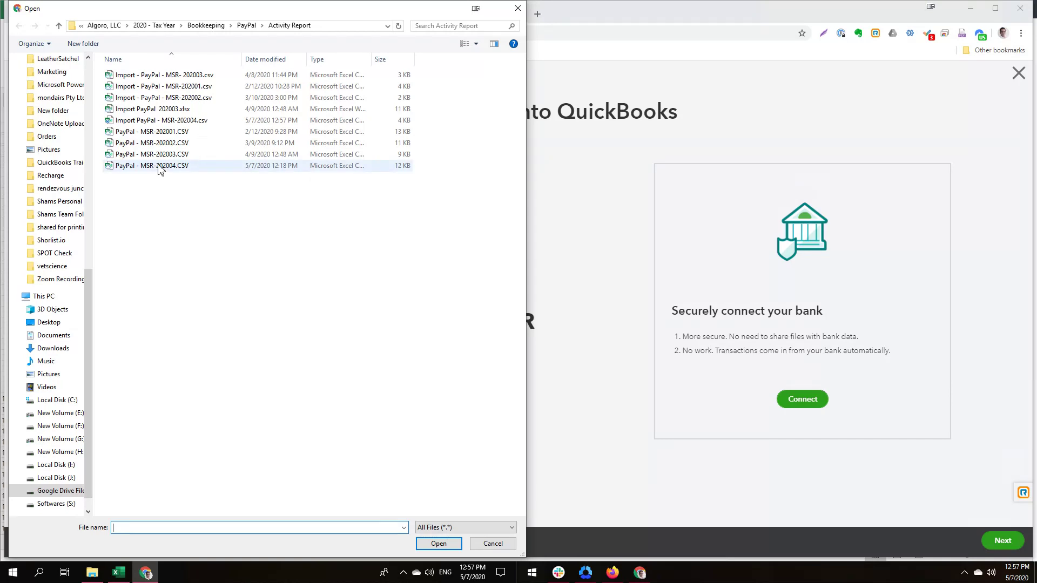
double_click(157, 120)
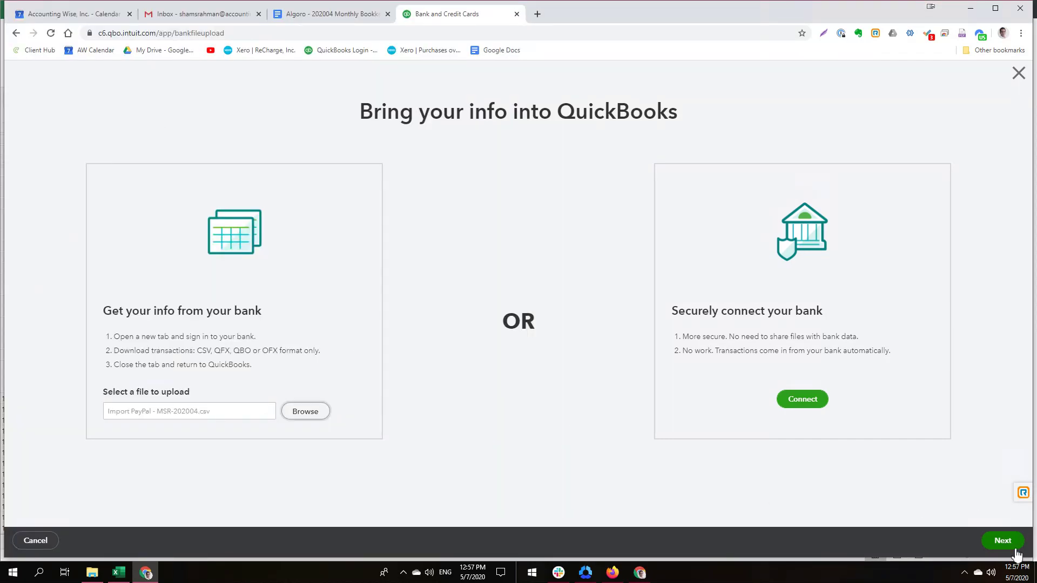
click(993, 543)
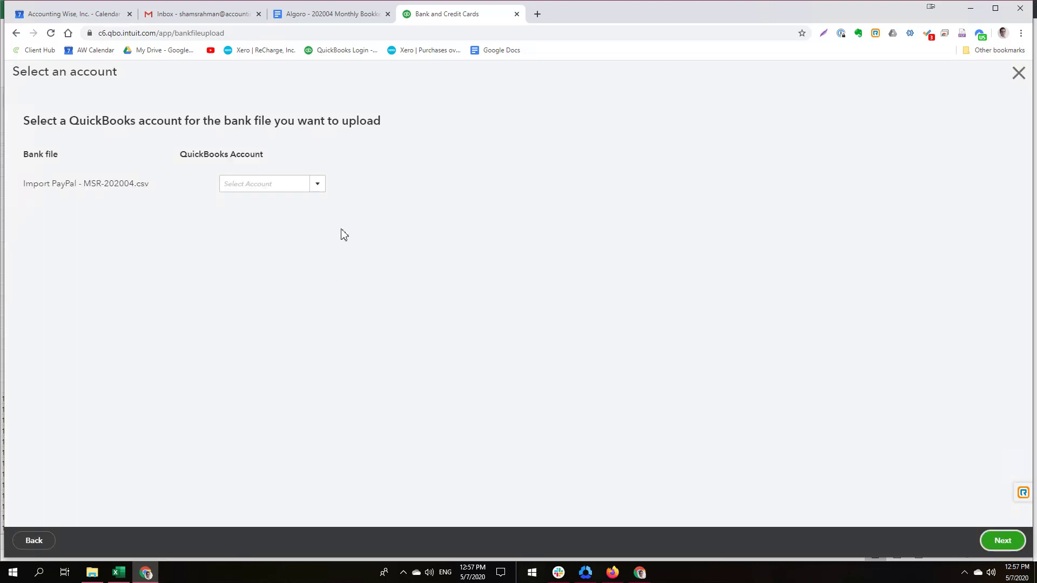
Assign the upload to the 102 PayPal Bank account and map Amount to Column 3.
click(318, 186)
click(283, 254)
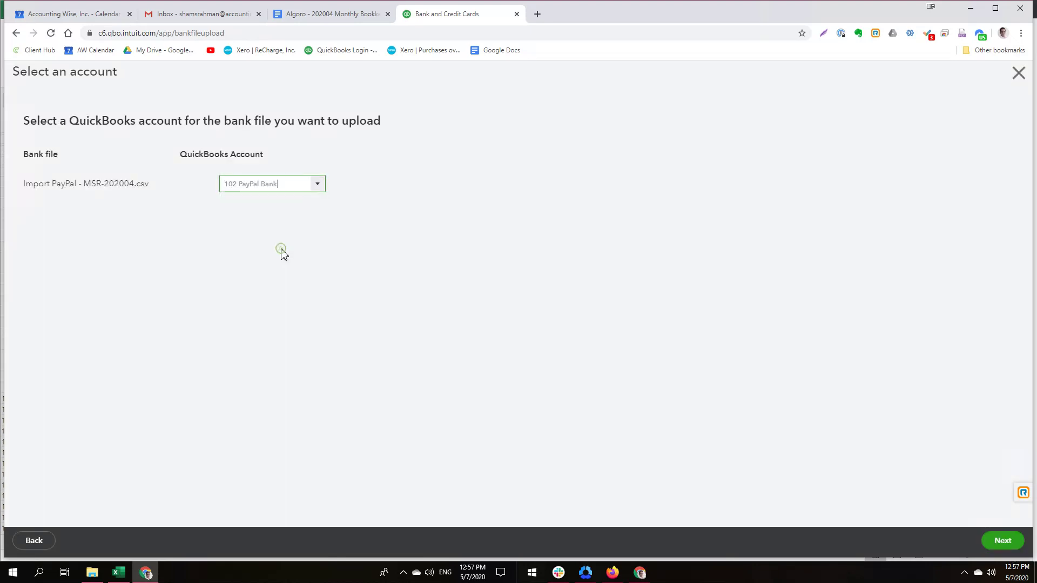
click(994, 540)
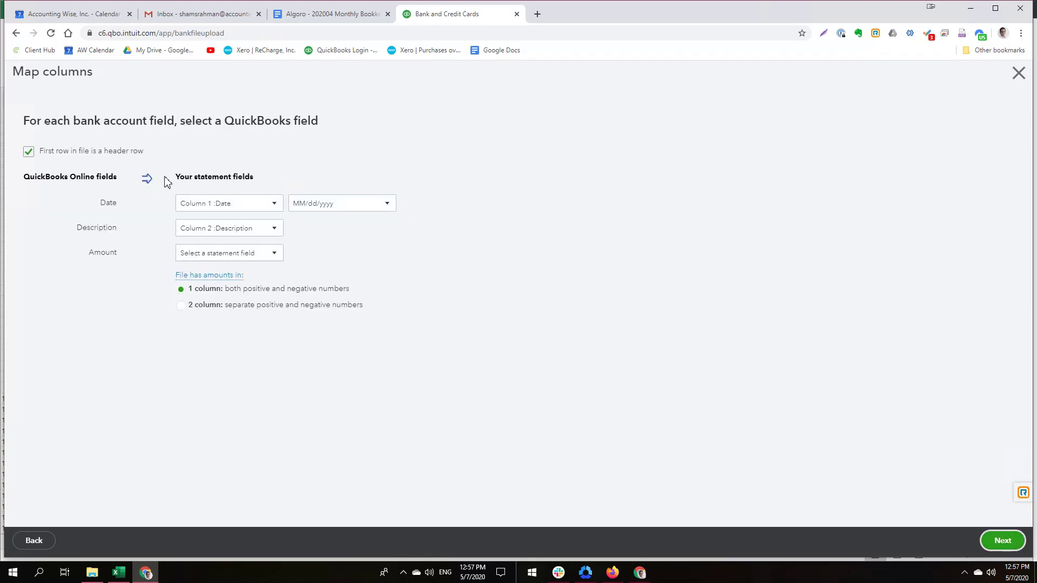
click(216, 261)
click(223, 320)
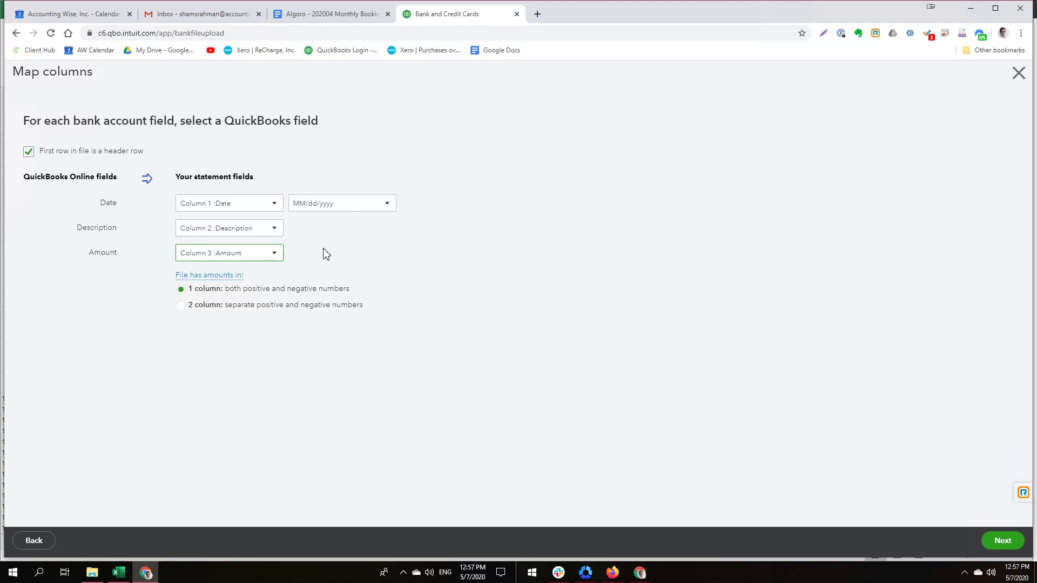
click(1019, 544)
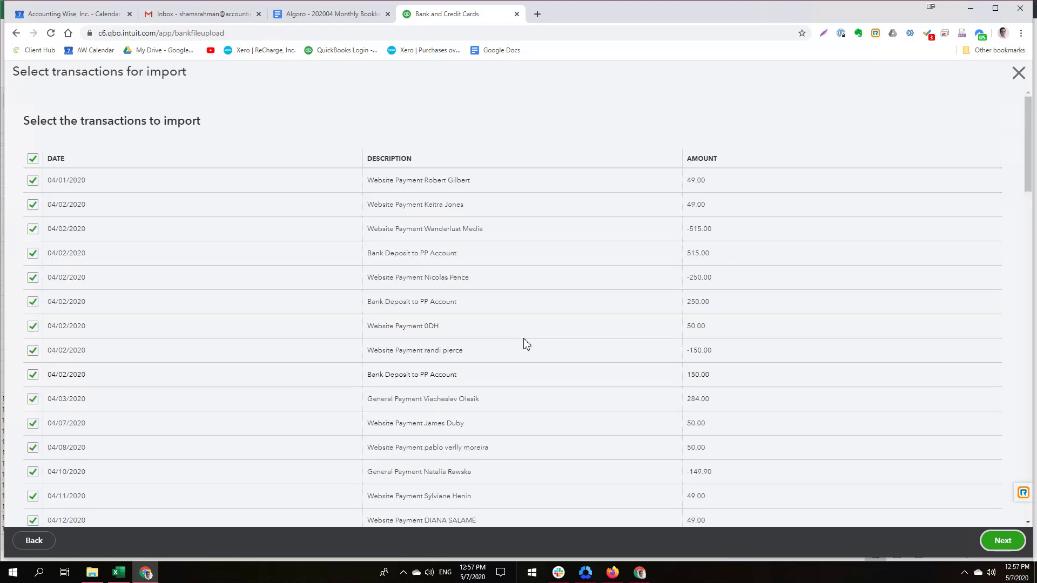
Review the checked transactions and import all 77, including the PayPal Fee rows.
scroll(415, 341, down, 20)
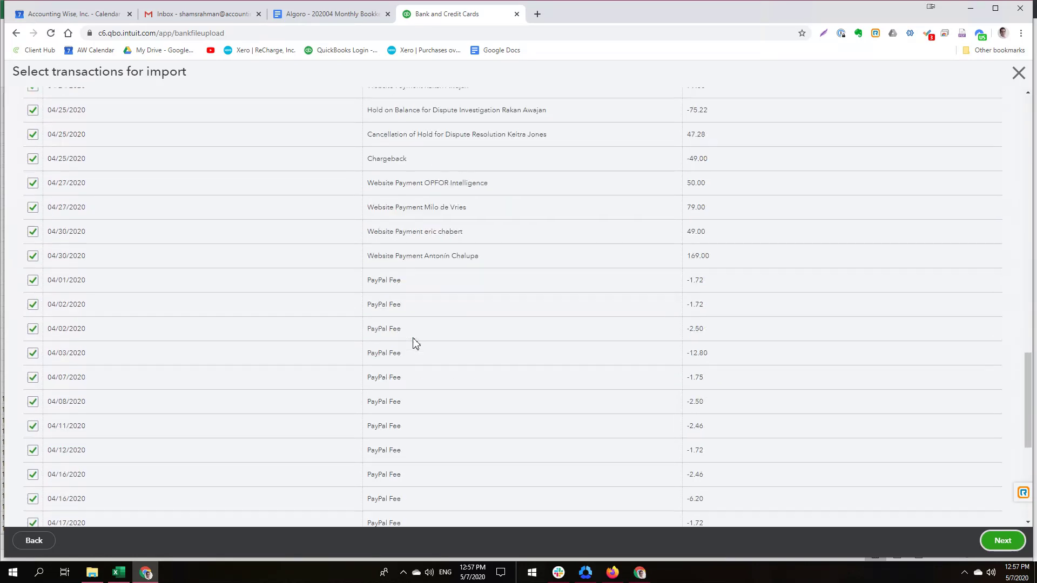
scroll(415, 343, up, 10)
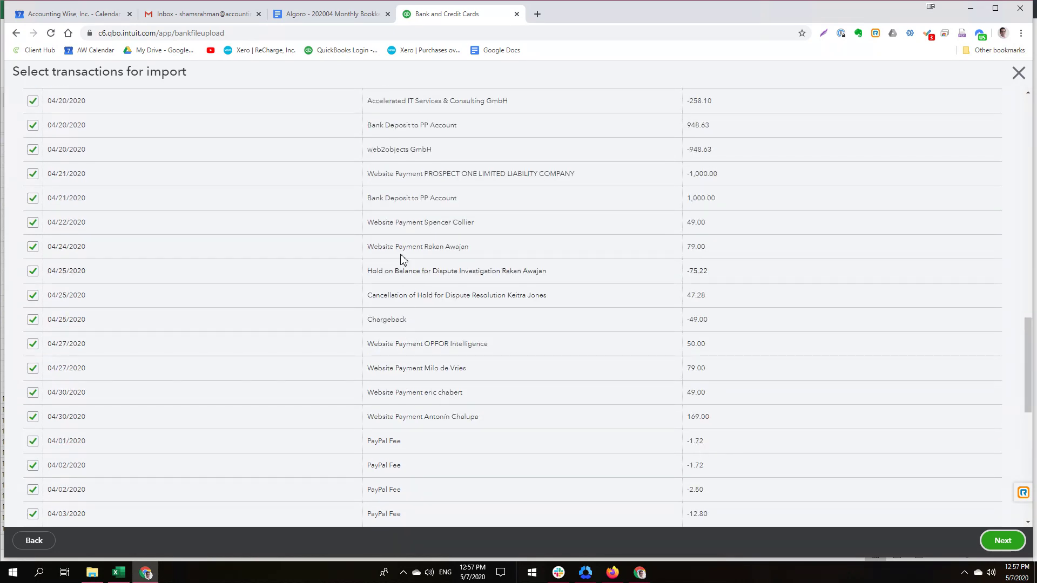
scroll(401, 260, up, 1)
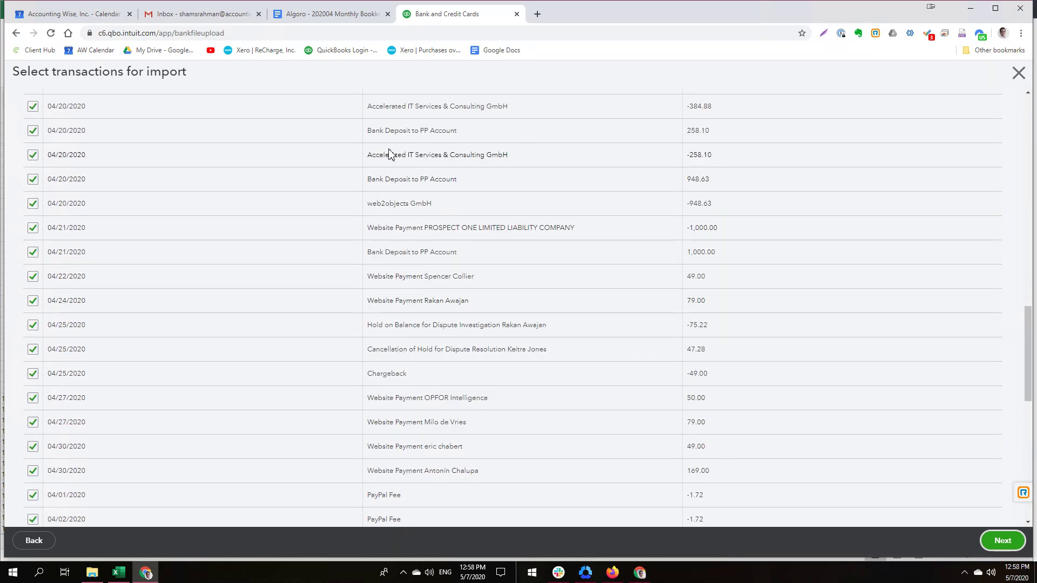
click(1002, 540)
click(597, 326)
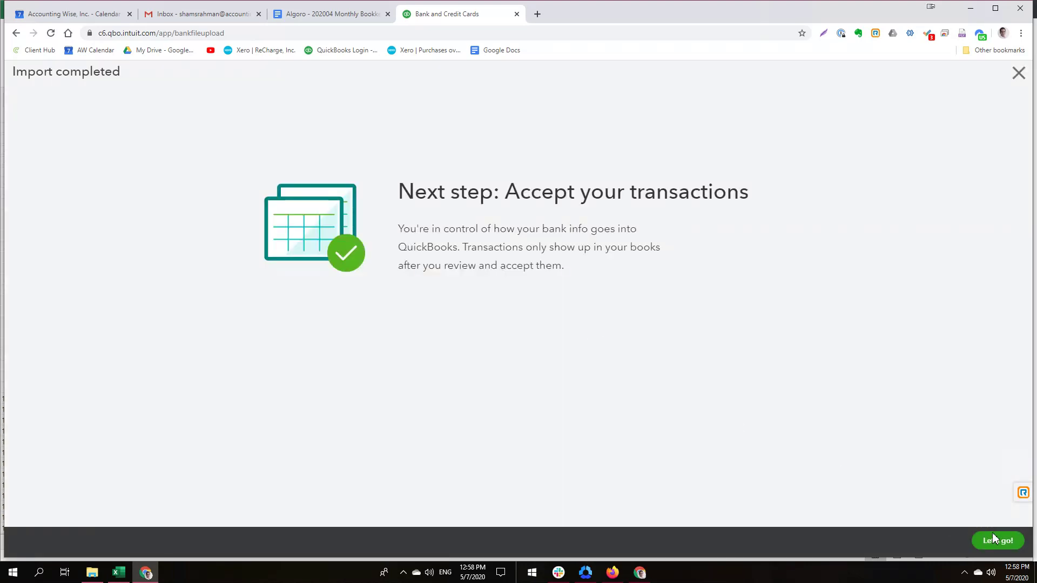
click(992, 537)
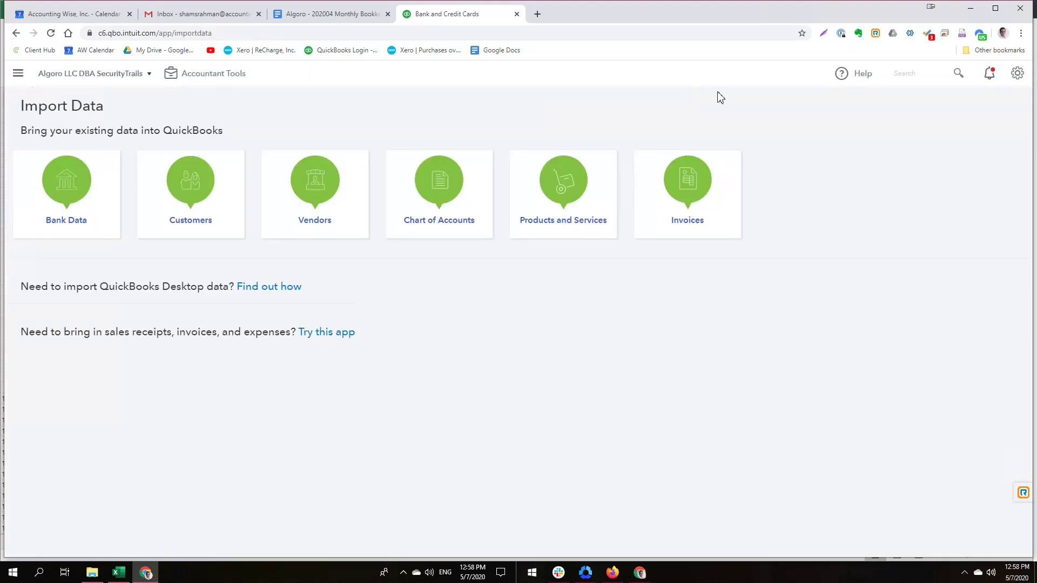
Open the 102 PayPal Bank feed from Banking and browse its 77 transactions for review.
click(20, 73)
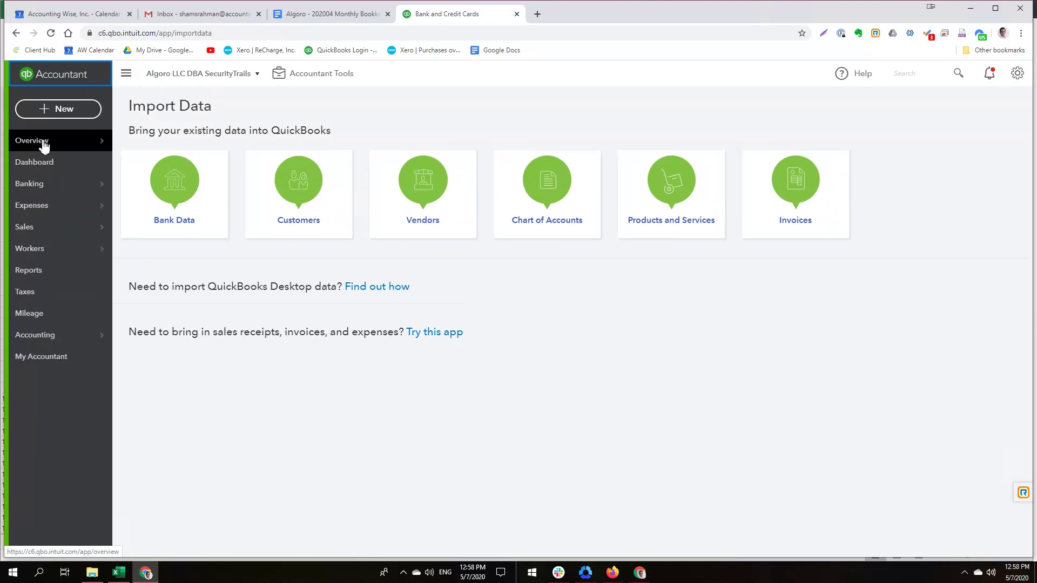
click(38, 185)
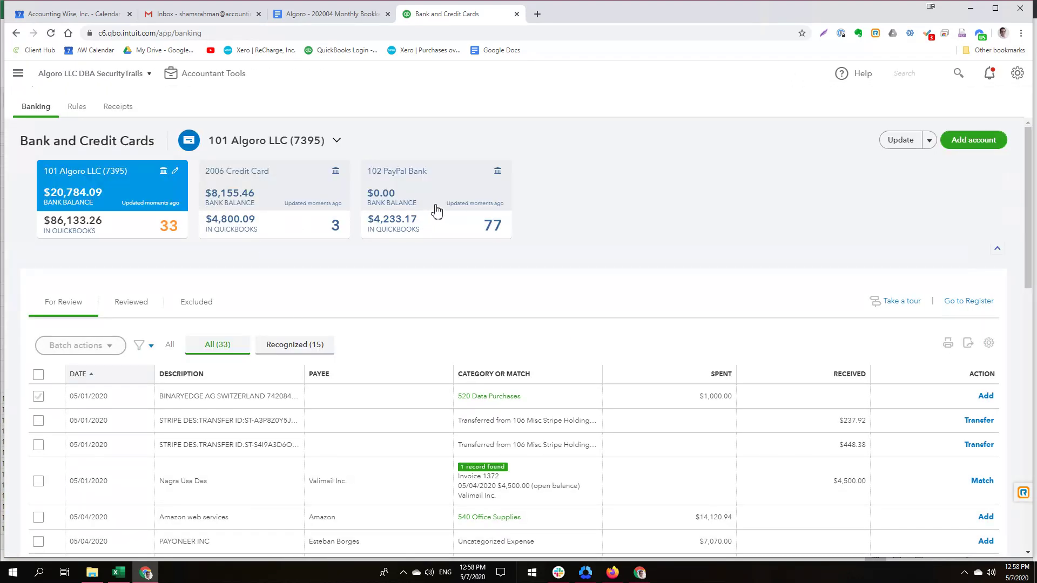
click(436, 211)
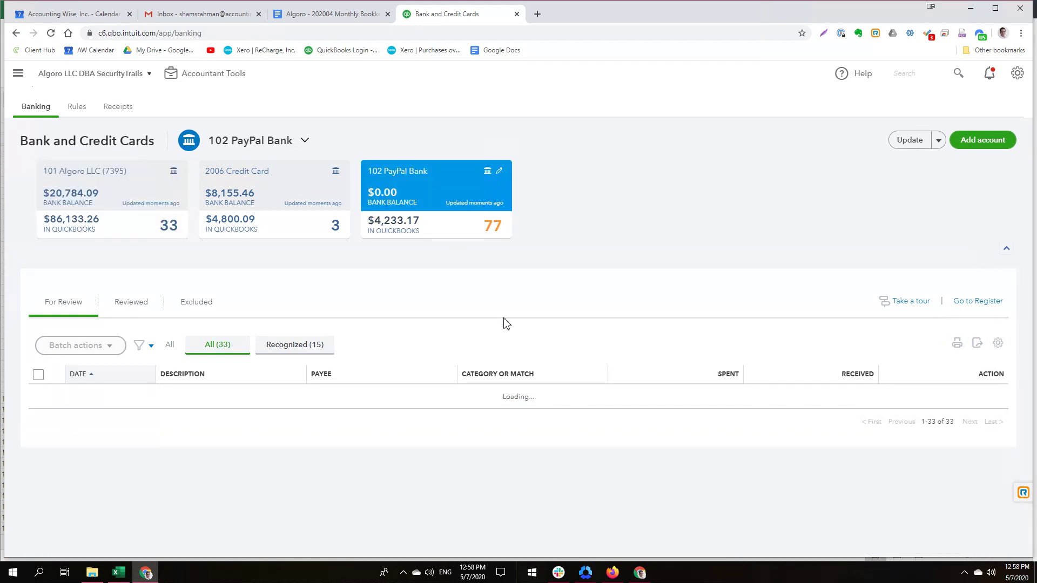
scroll(506, 323, down, 3)
scroll(452, 332, down, 2)
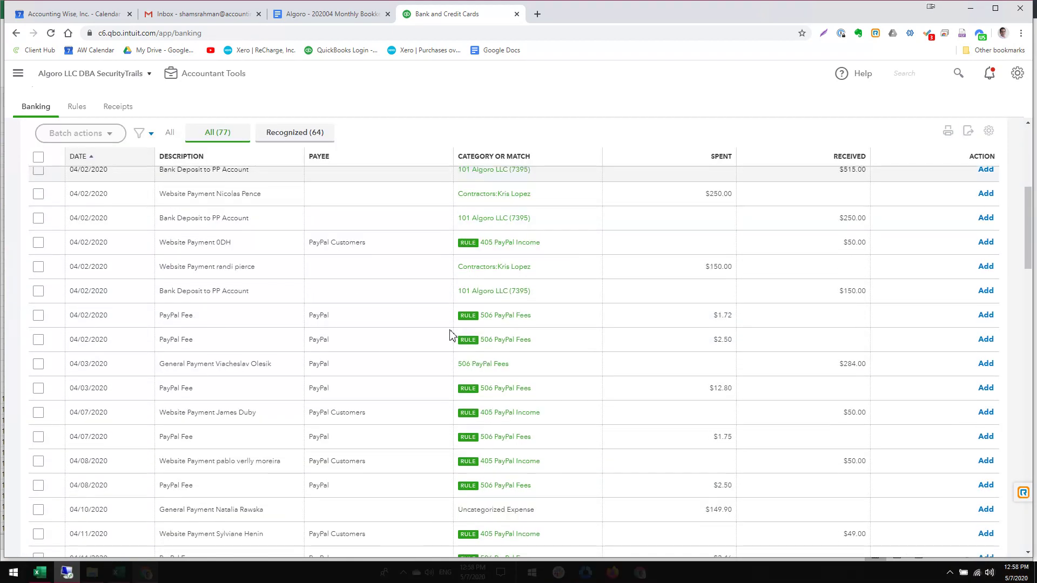
scroll(327, 357, up, 4)
scroll(329, 348, down, 5)
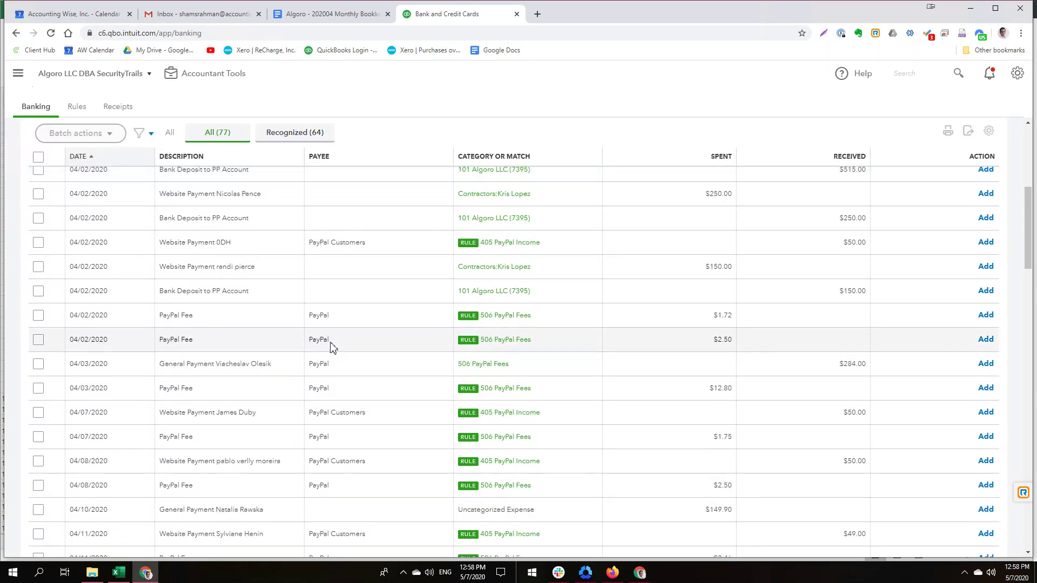
scroll(340, 335, up, 7)
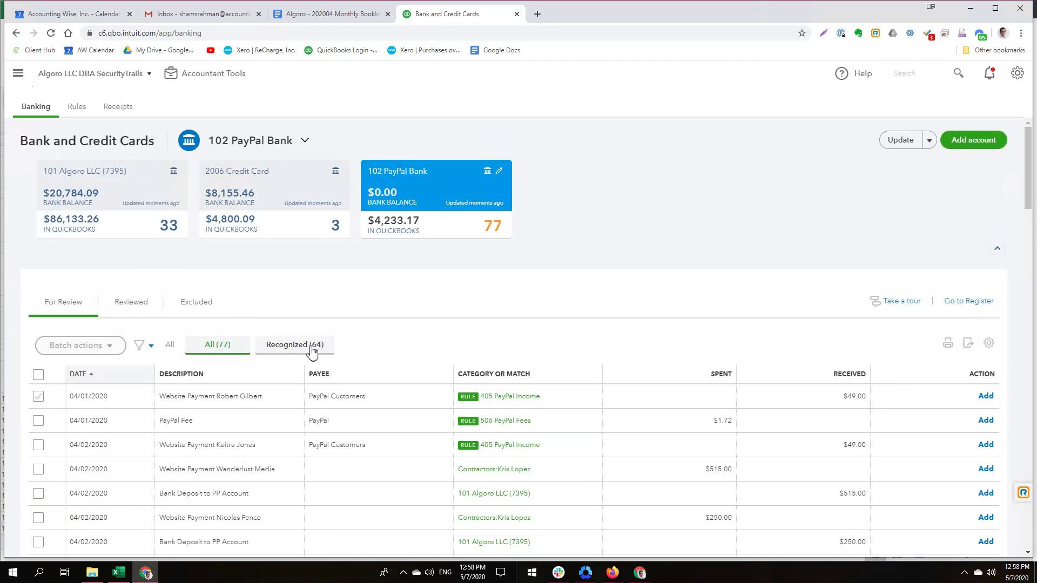
scroll(378, 351, down, 10)
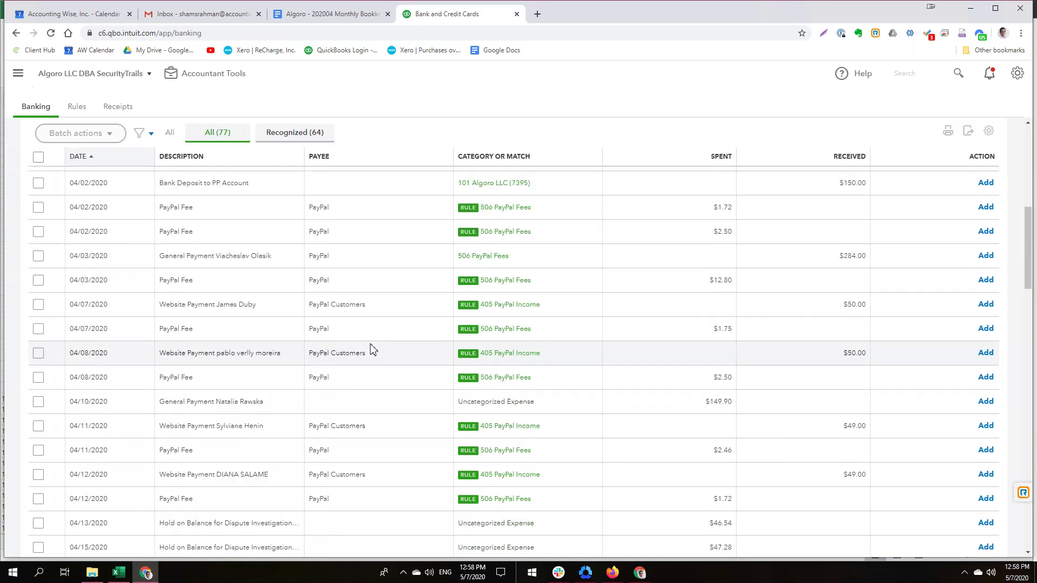
scroll(382, 326, down, 4)
scroll(382, 326, up, 4)
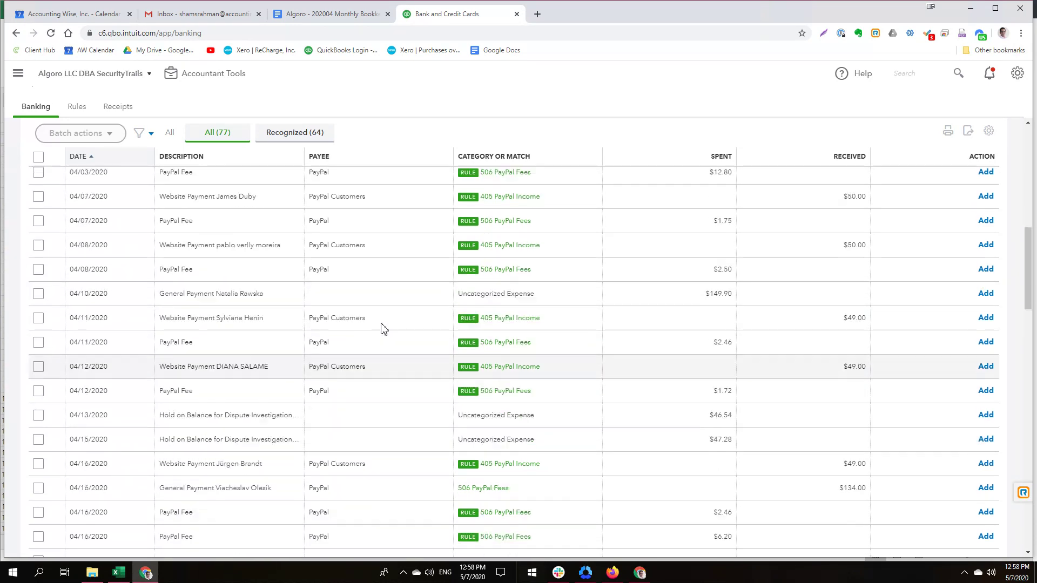